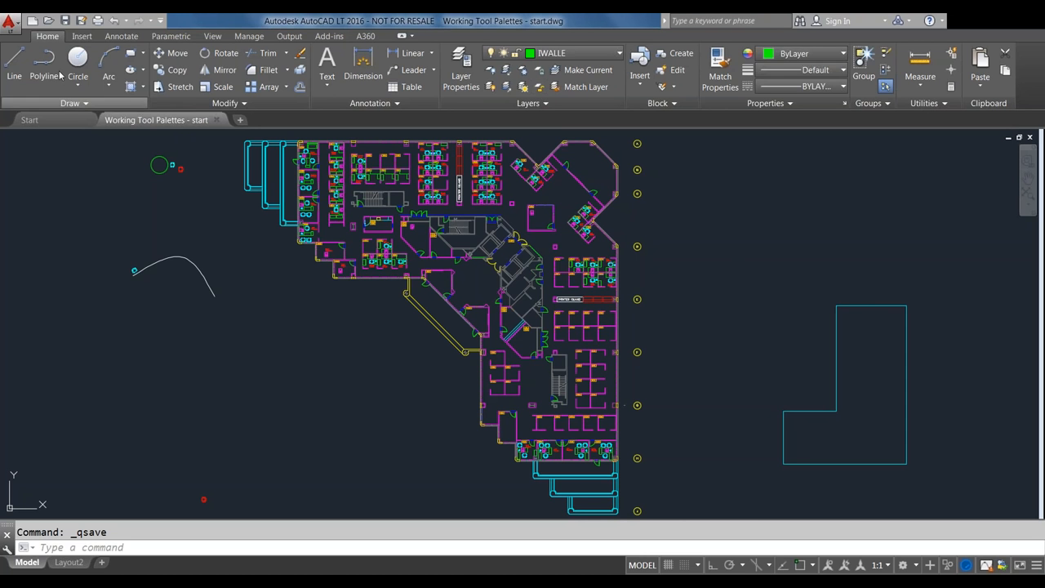
{"action": "left_click", "coordinate": [213, 37]}
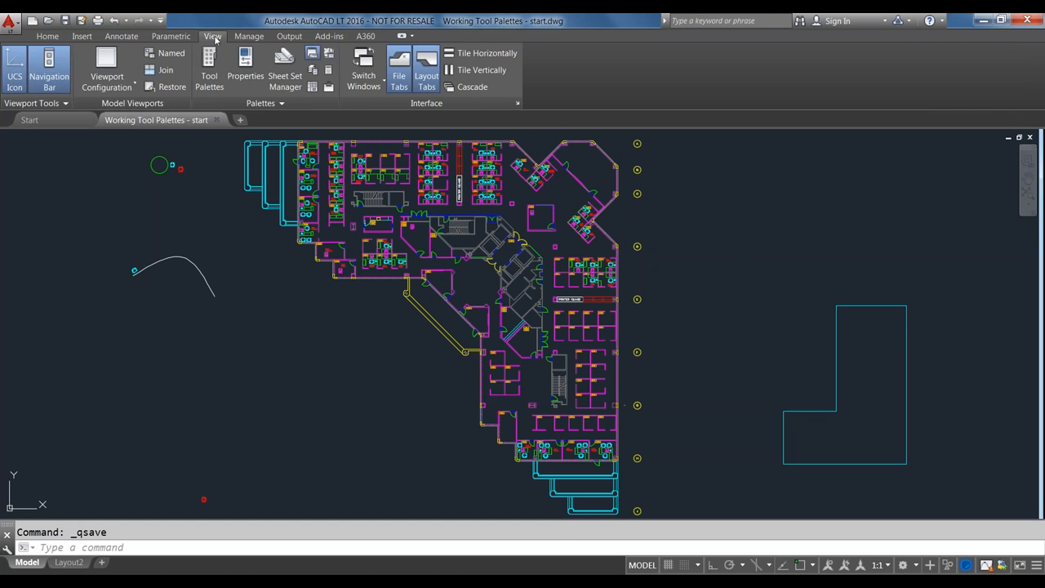
{"action": "left_click", "coordinate": [206, 77]}
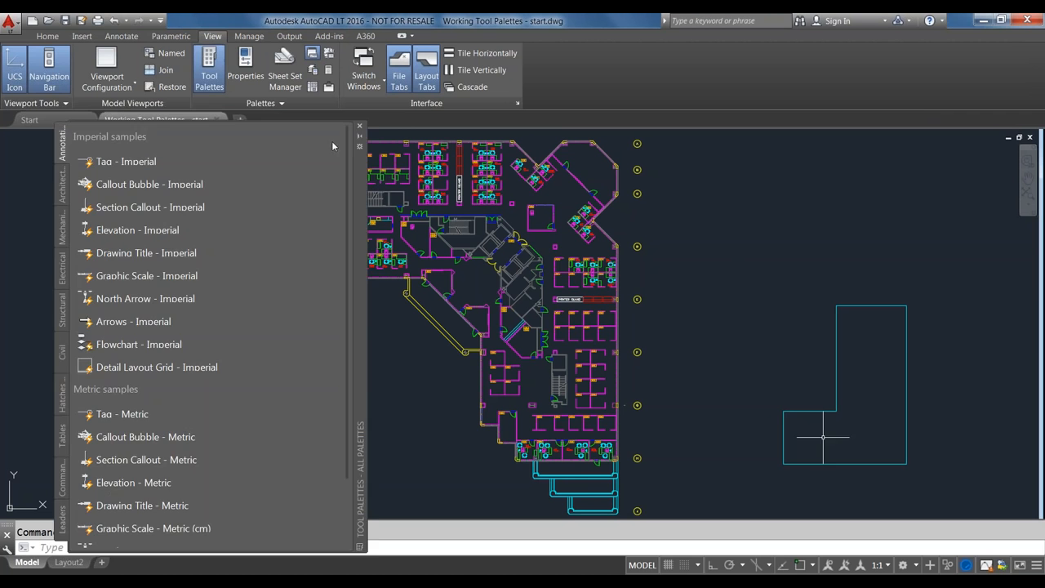
{"action": "left_click", "coordinate": [360, 127]}
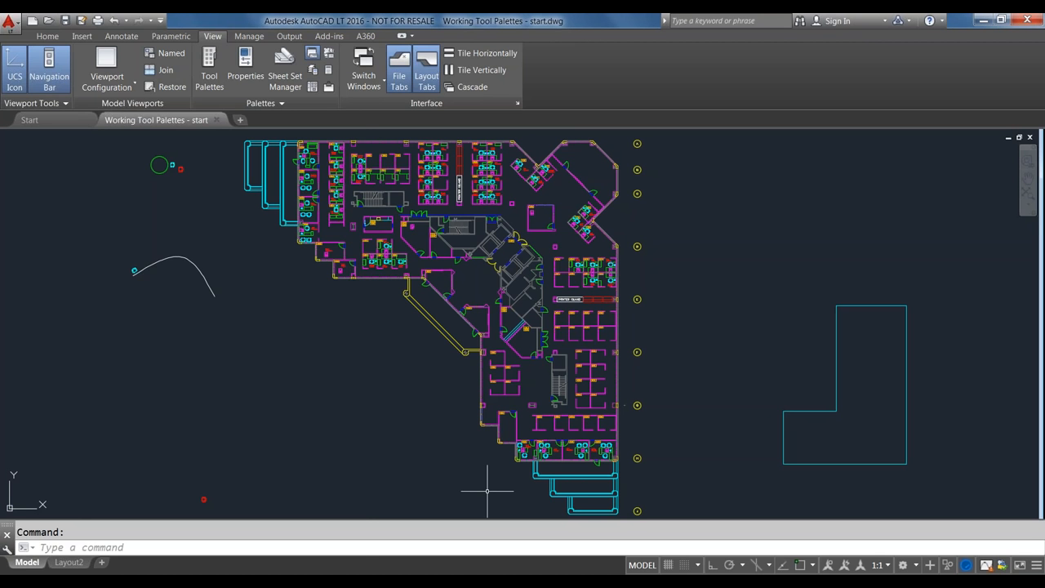
{"action": "key", "text": "ctrl+3"}
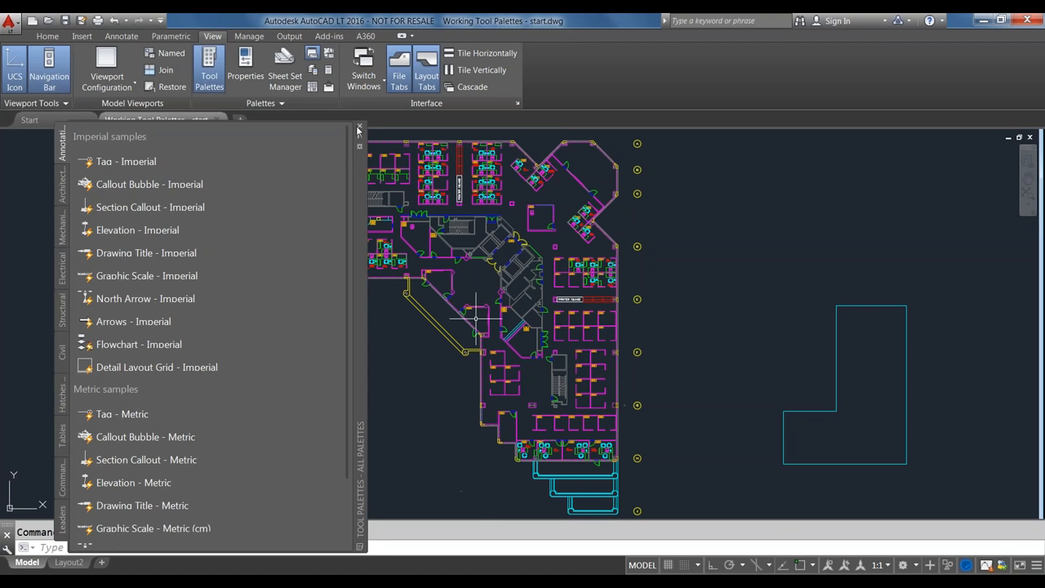
{"action": "left_click", "coordinate": [360, 128]}
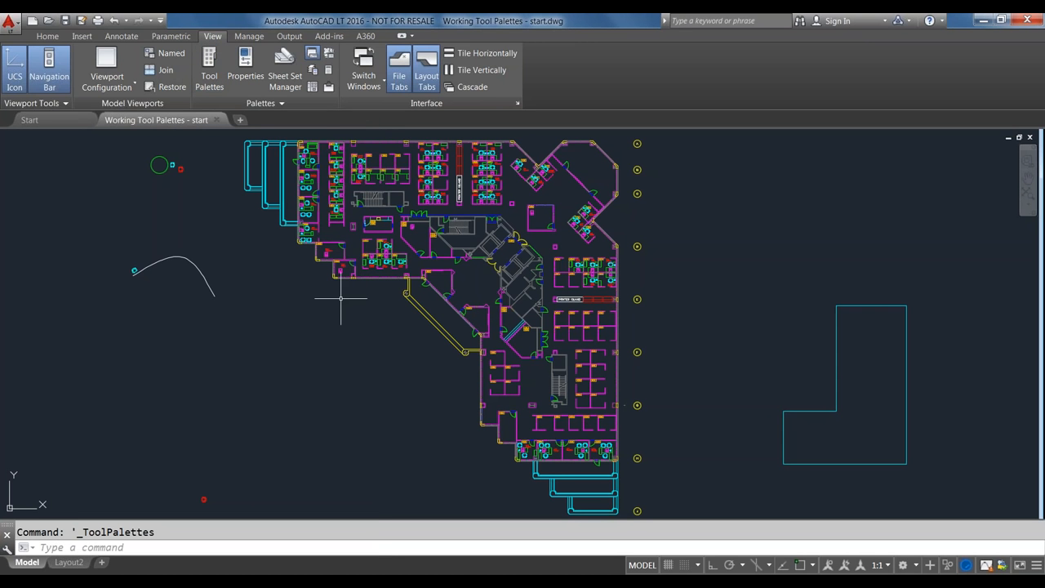
Step: Open the tool palettes window with the TOOLPALETTES command
{"action": "type", "text": "To"}
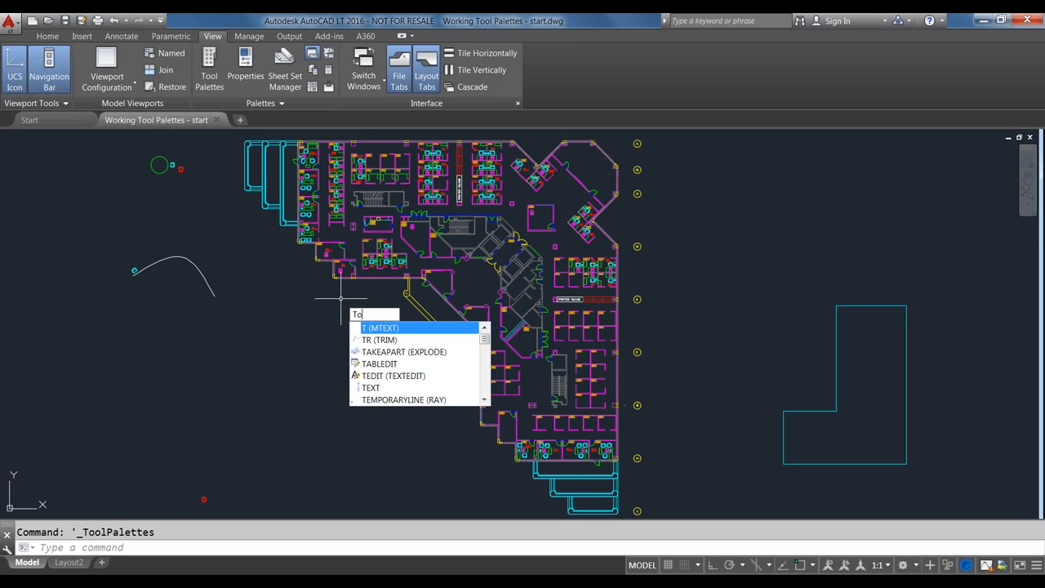
{"action": "type", "text": "olpalettes"}
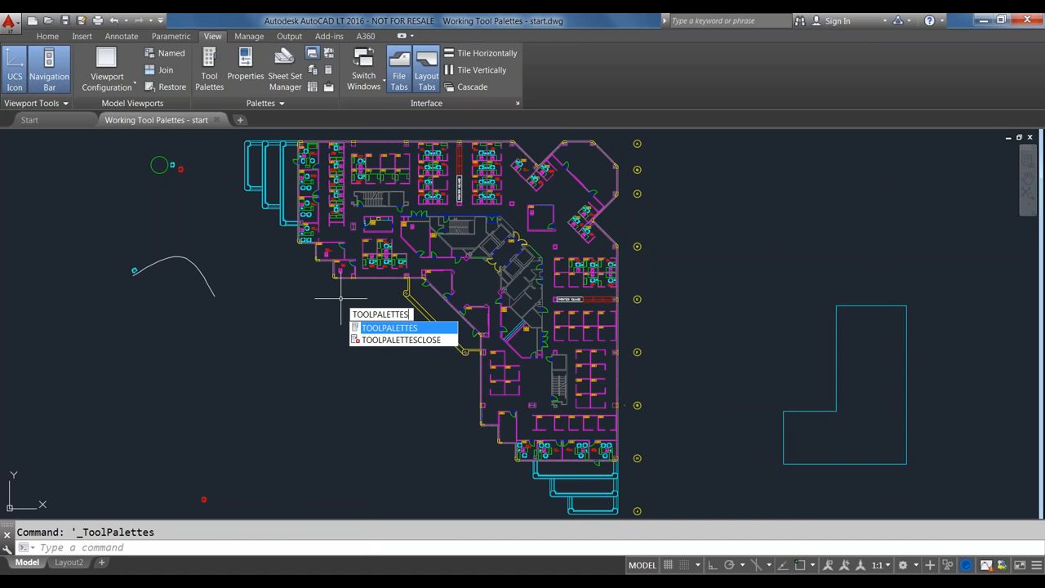
{"action": "key", "text": "Return"}
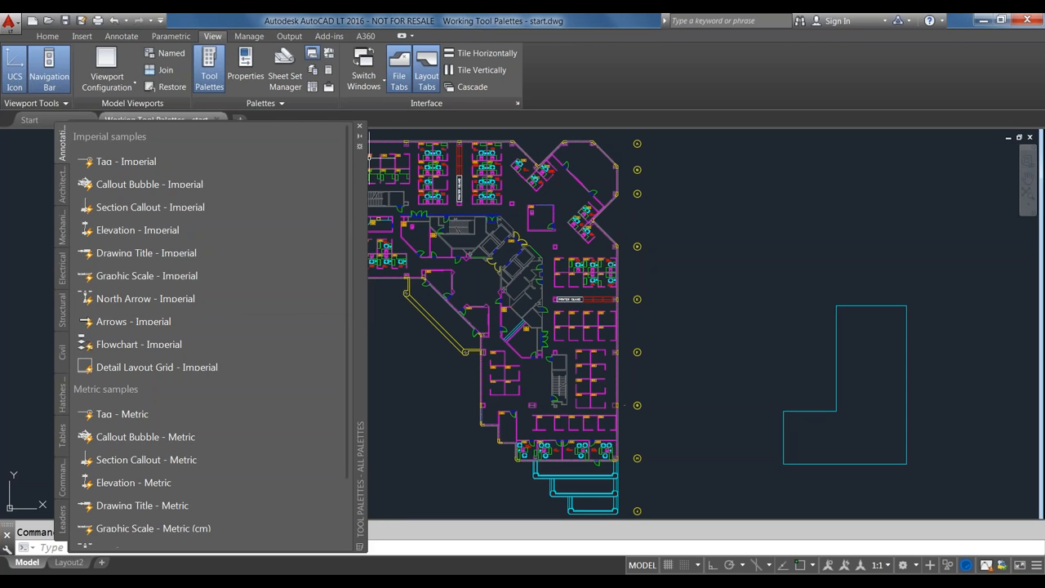
Step: Allow docking for the tool palettes window and anchor it on the left edge of the drawing area
{"action": "right_click", "coordinate": [361, 165]}
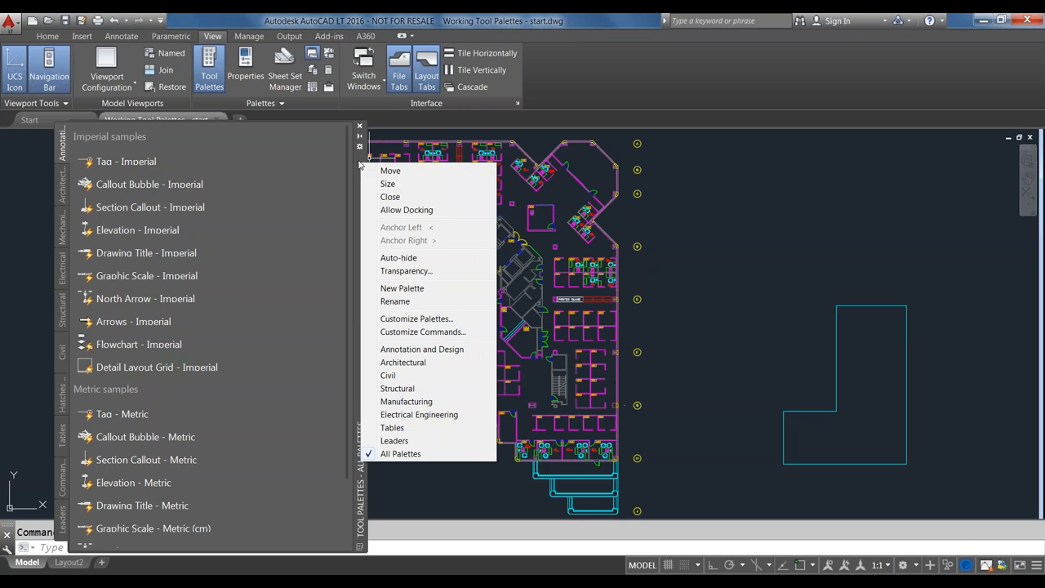
{"action": "left_click", "coordinate": [365, 211]}
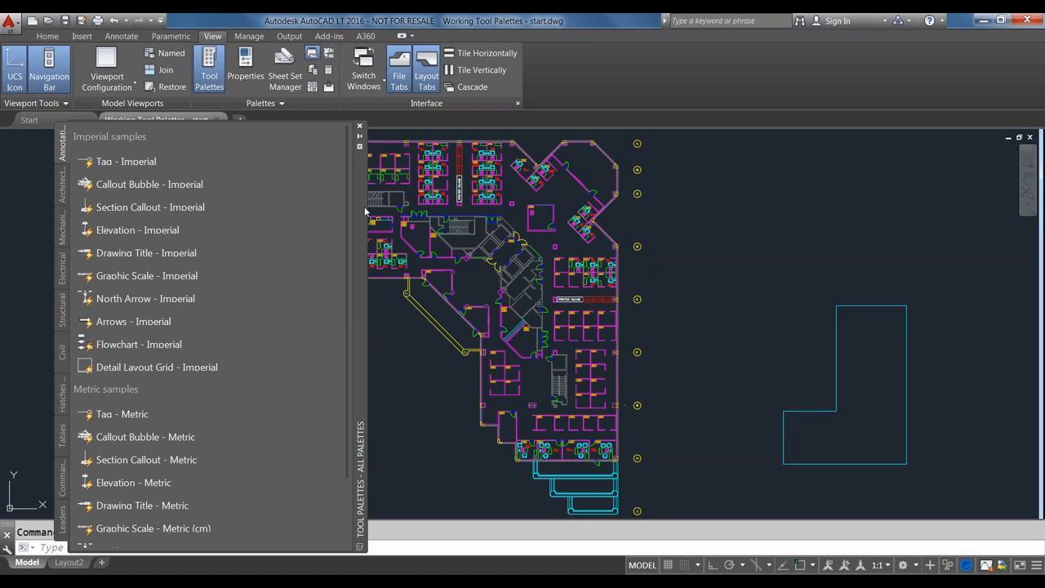
{"action": "right_click", "coordinate": [357, 165]}
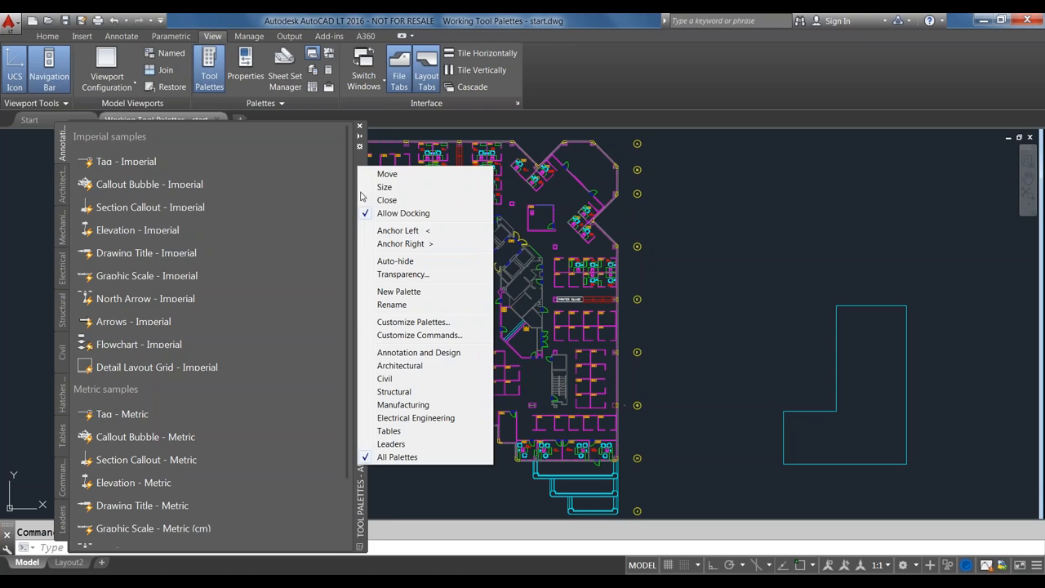
{"action": "left_click", "coordinate": [369, 232]}
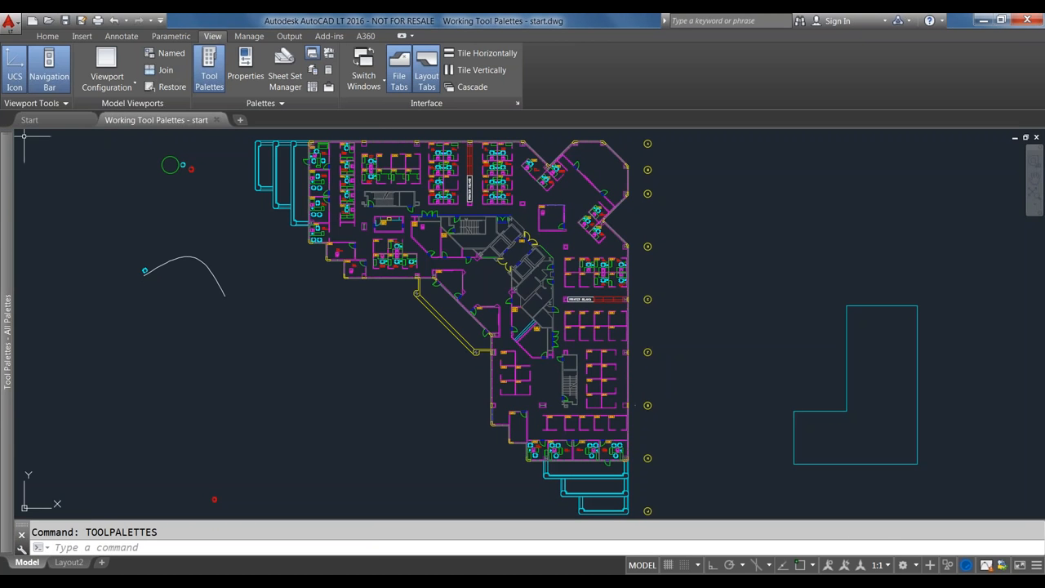
Step: Expand the anchored tool palettes and pin them open, and turn off Allow Docking so the window floats
{"action": "mouse_move", "coordinate": [7, 161]}
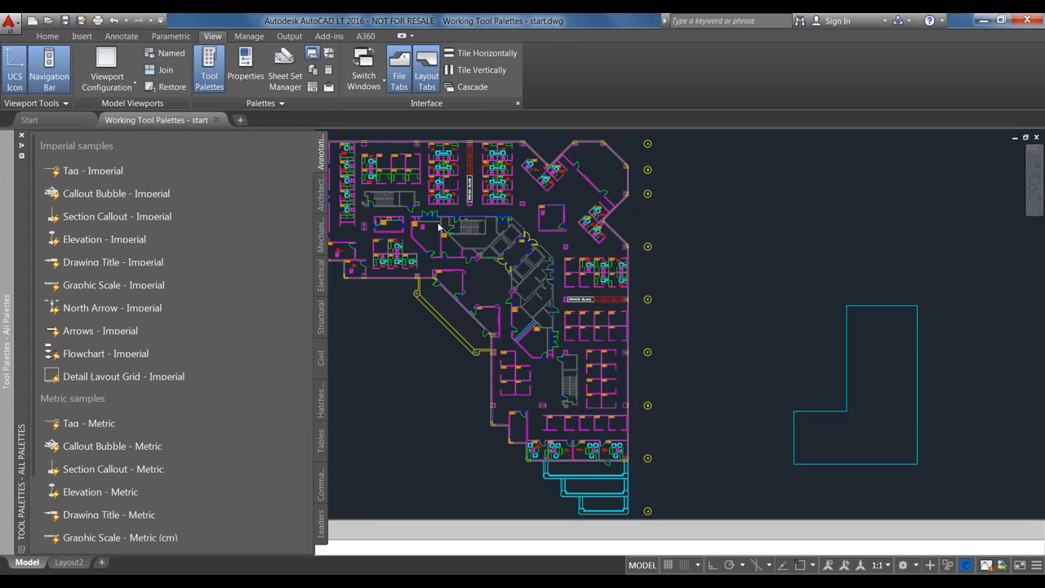
{"action": "left_click", "coordinate": [22, 149]}
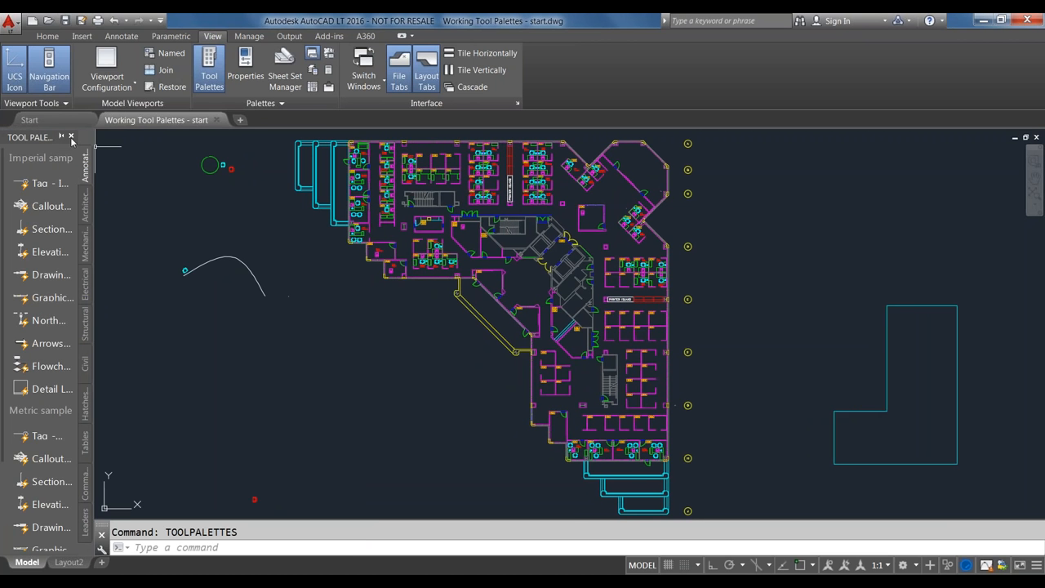
{"action": "right_click", "coordinate": [71, 147]}
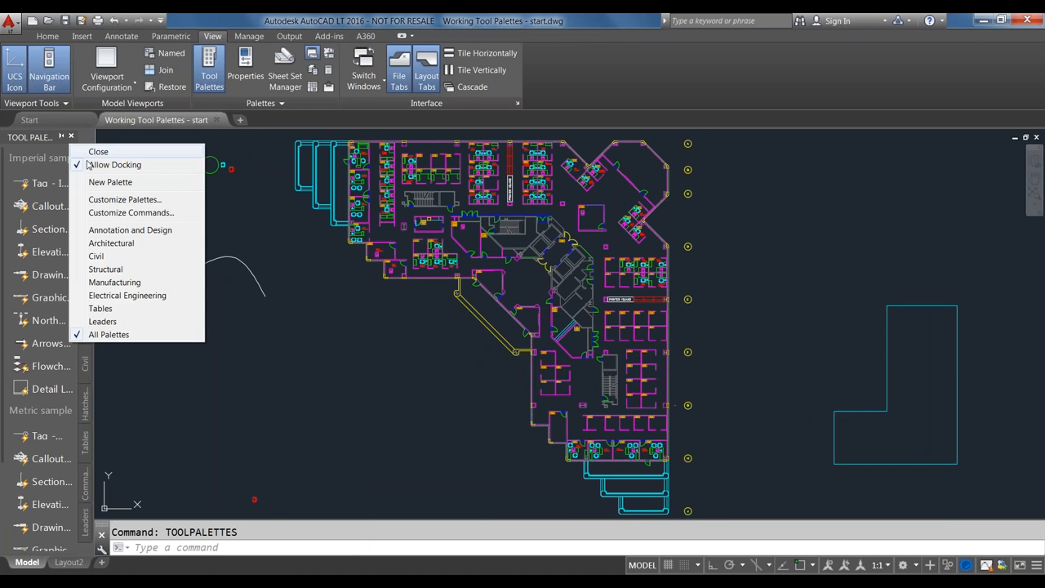
{"action": "left_click", "coordinate": [92, 166]}
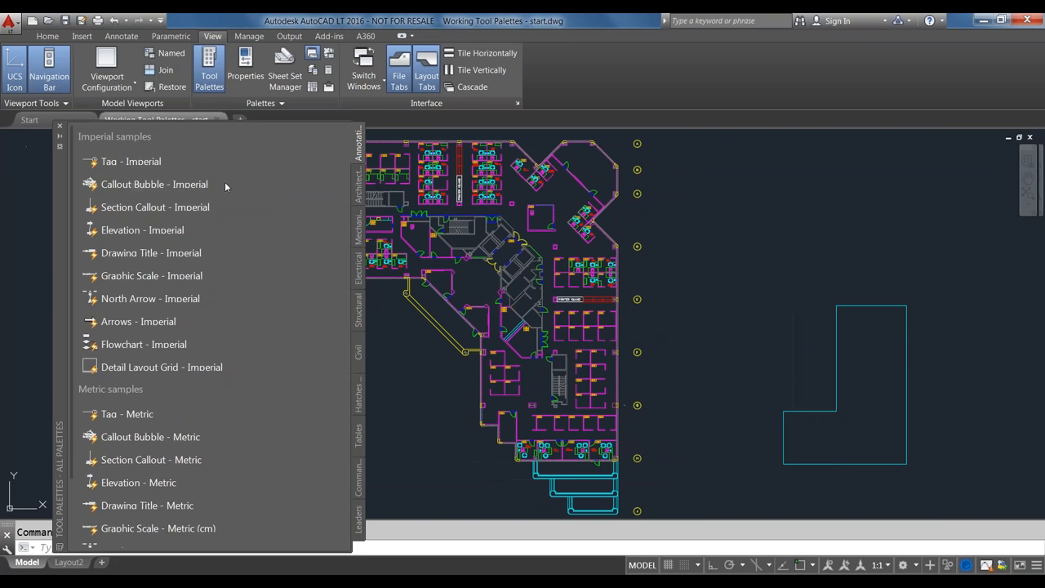
Step: Look through the sample tools of the Architectural, Mechanical and Electrical palettes and return to the Annotation palette
{"action": "left_click", "coordinate": [359, 186]}
{"action": "left_click", "coordinate": [359, 229]}
{"action": "left_click", "coordinate": [360, 266]}
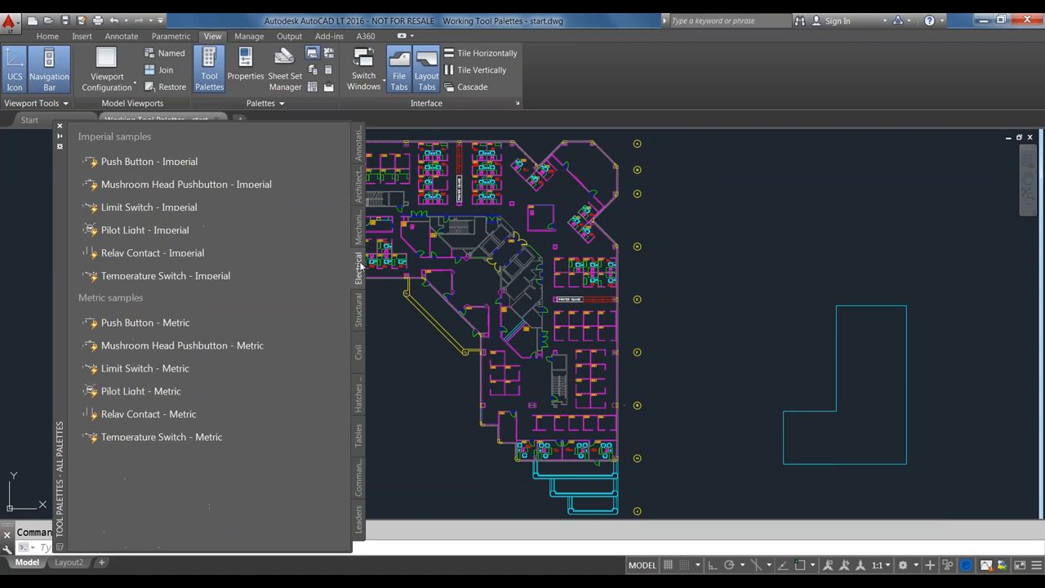
{"action": "left_click", "coordinate": [358, 233]}
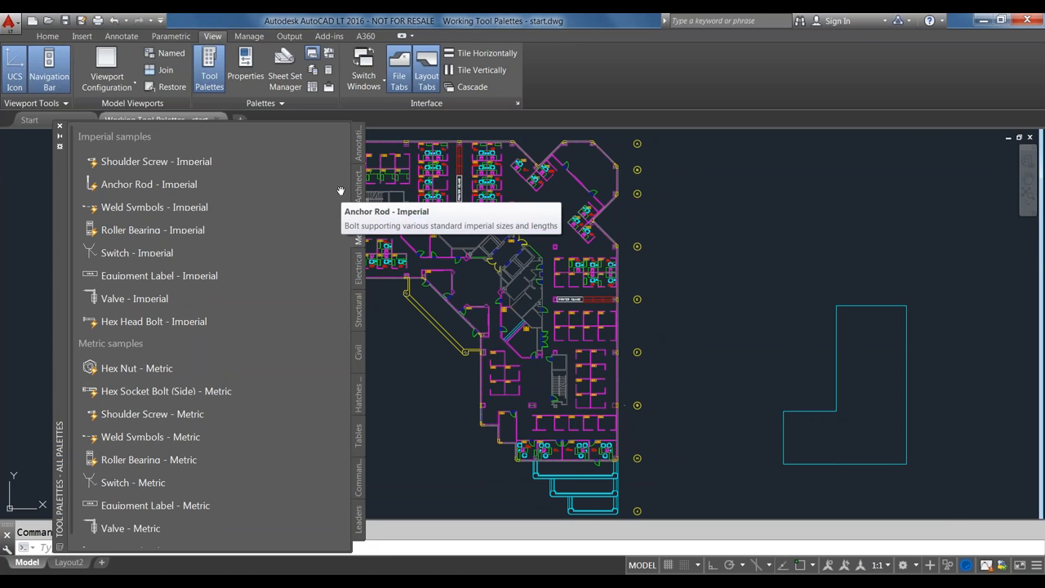
{"action": "left_click", "coordinate": [357, 155]}
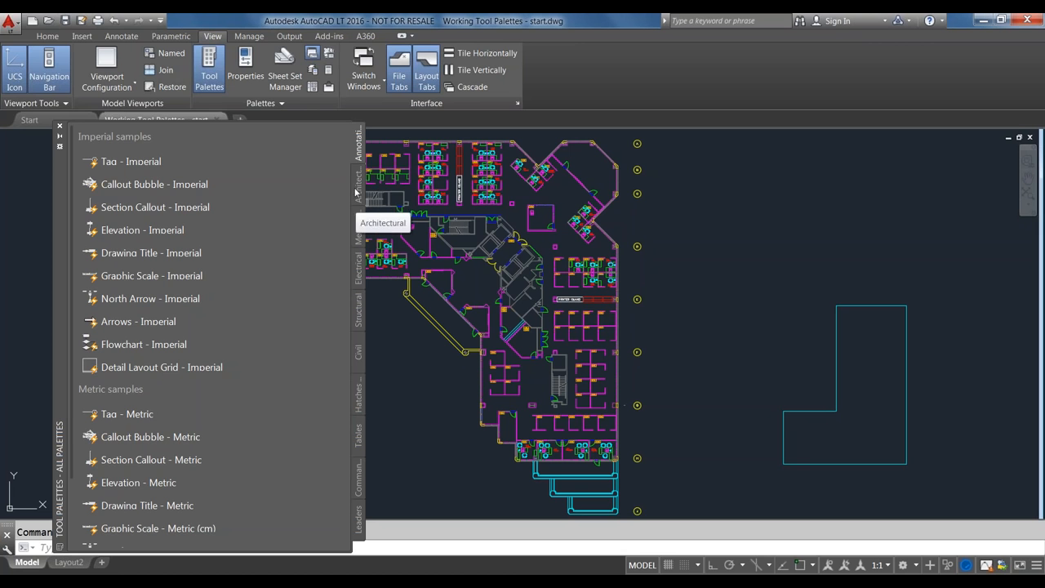
Step: Create a new tool palette and move it up above the Annotation palette
{"action": "right_click", "coordinate": [358, 145]}
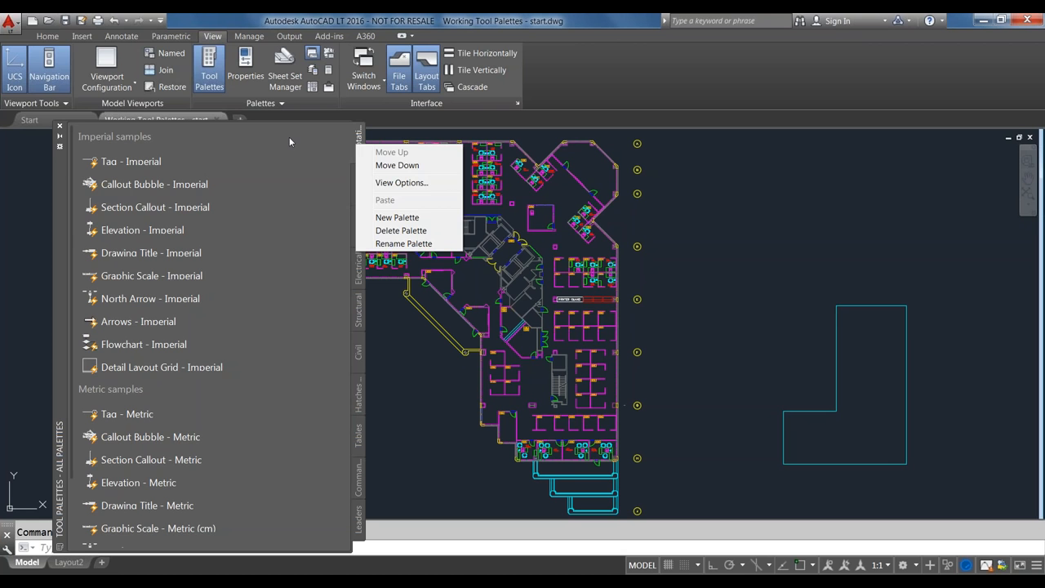
{"action": "key", "text": "Escape"}
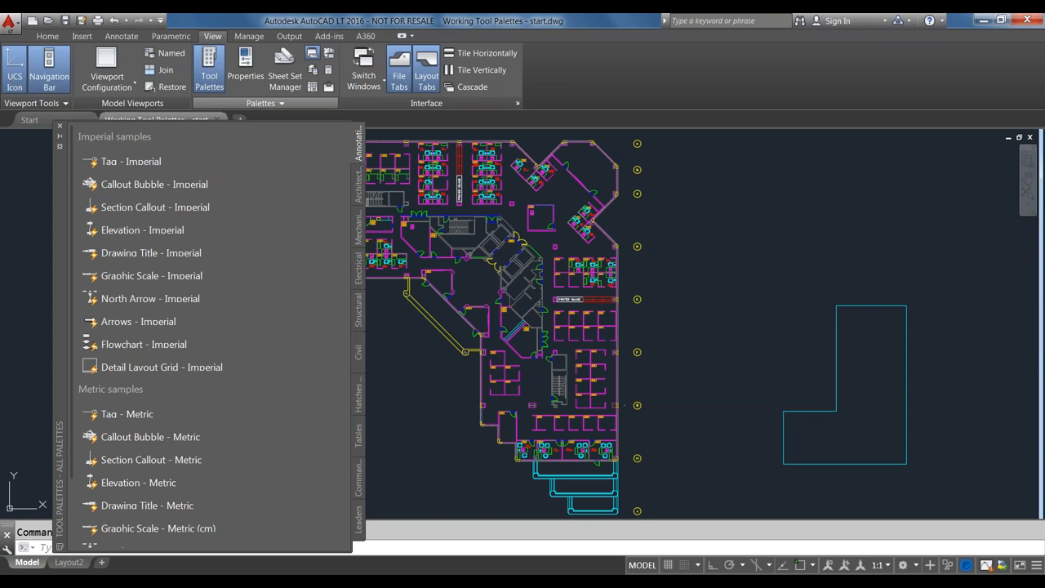
{"action": "right_click", "coordinate": [360, 143]}
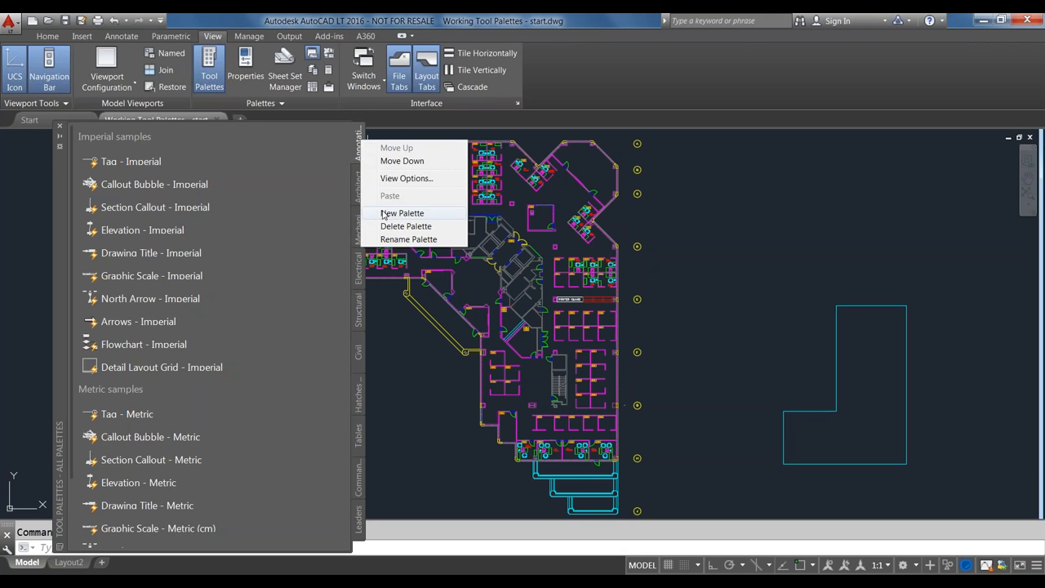
{"action": "left_click", "coordinate": [383, 214]}
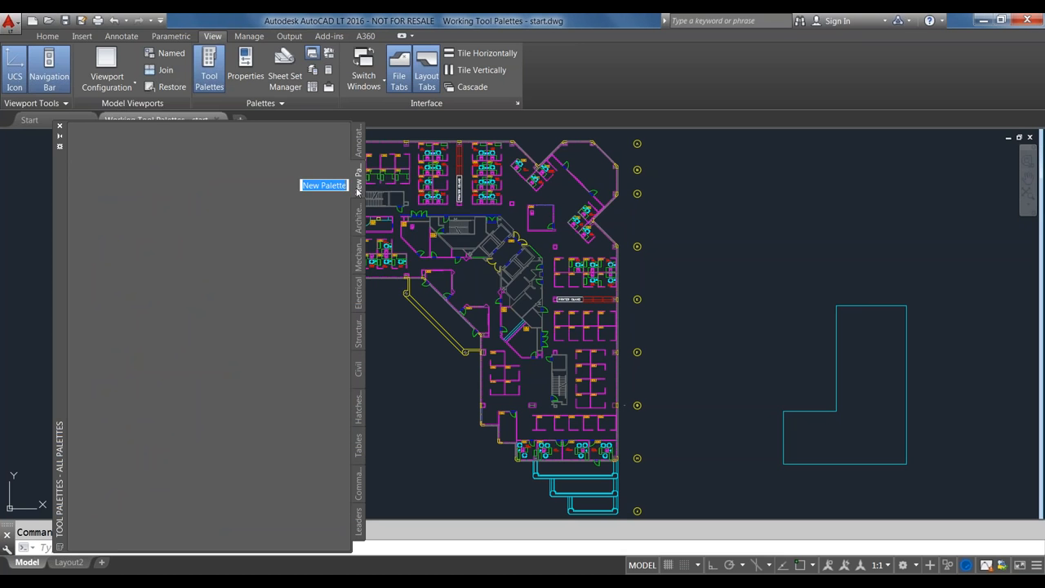
{"action": "right_click", "coordinate": [359, 192]}
{"action": "left_click", "coordinate": [367, 197]}
Step: Rename the new tool palette as Office Furniture
{"action": "right_click", "coordinate": [353, 144]}
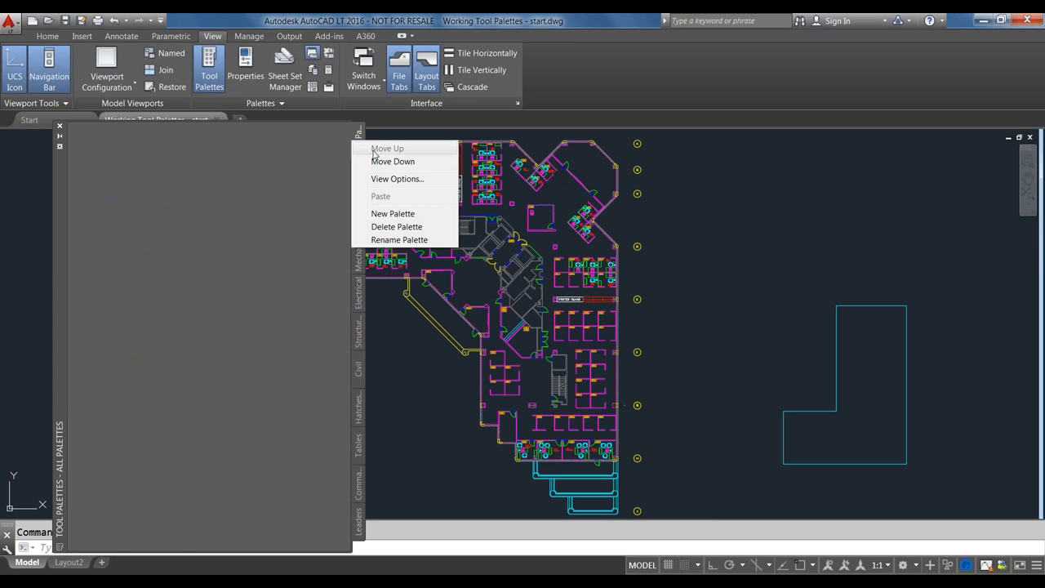
{"action": "left_click", "coordinate": [342, 156]}
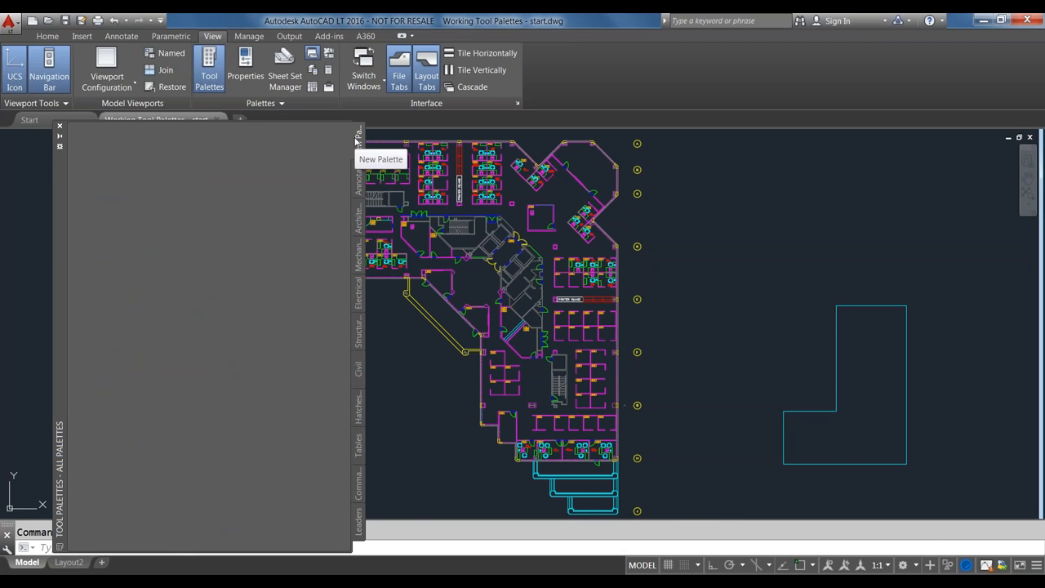
{"action": "right_click", "coordinate": [357, 140]}
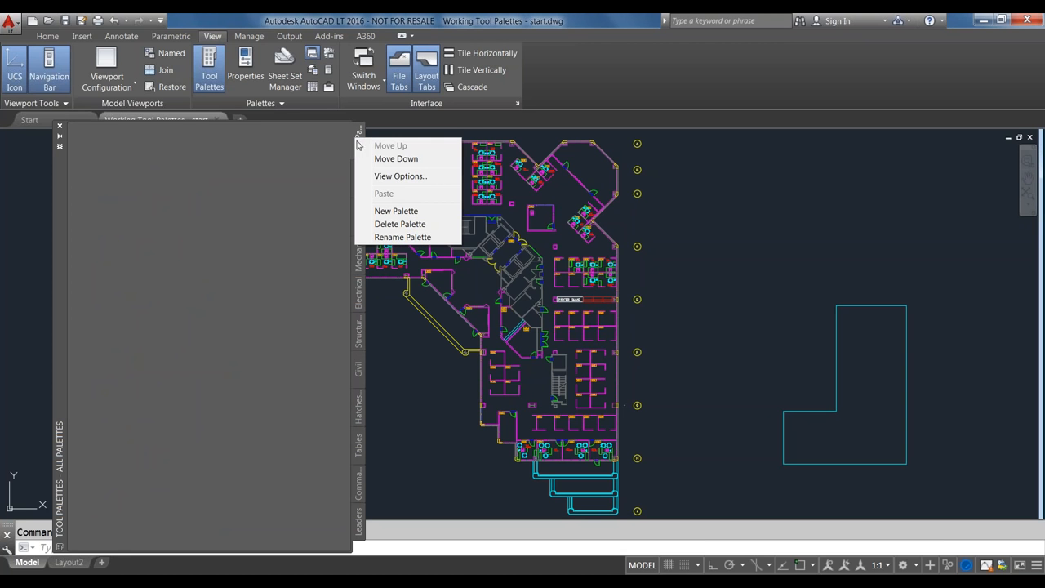
{"action": "left_click", "coordinate": [378, 239]}
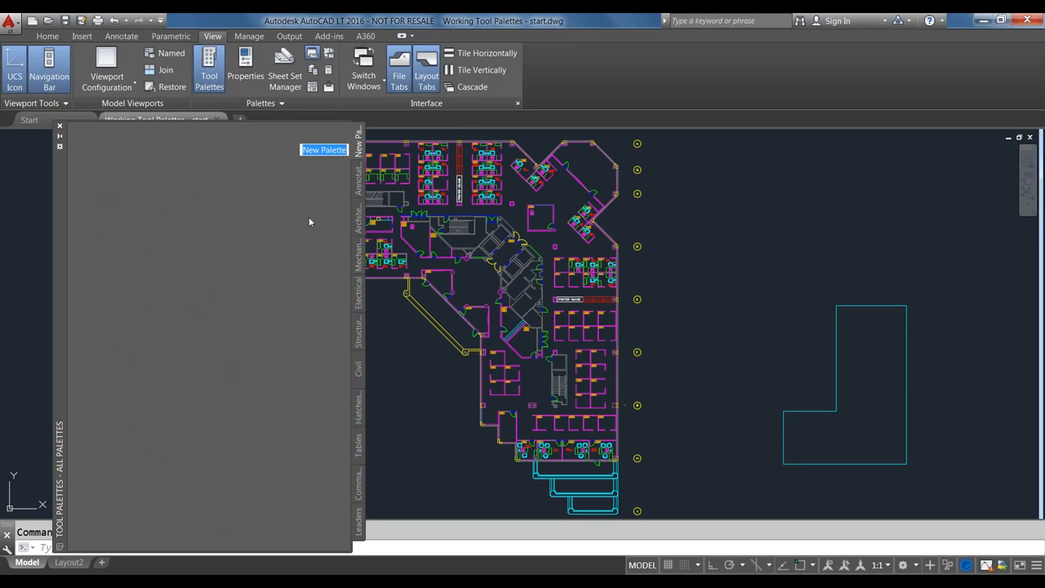
{"action": "type", "text": "Office Furniture"}
{"action": "key", "text": "Return"}
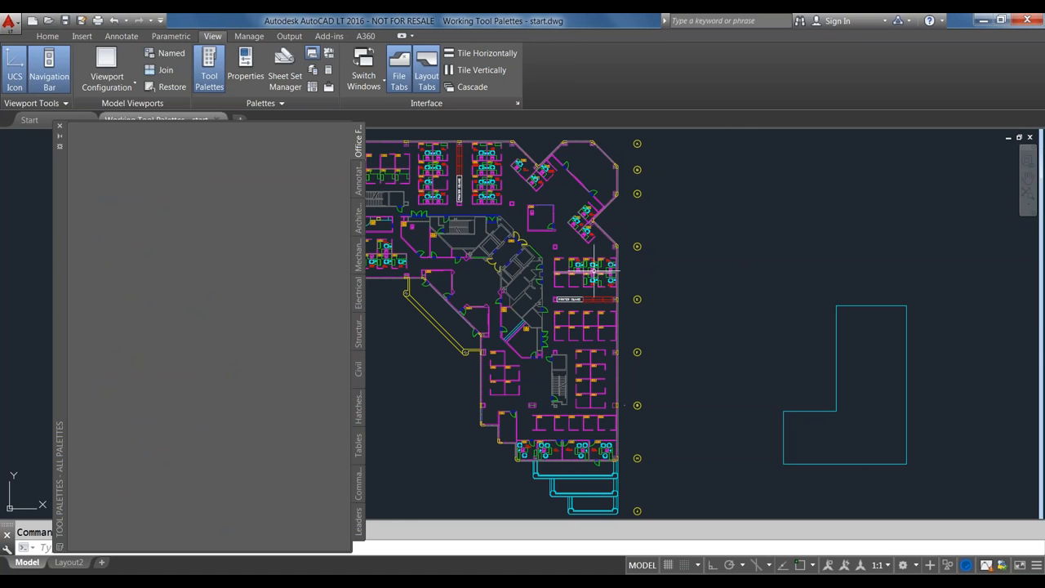
Step: Add the CHAIR7 chair block from office 6124 to the Office Furniture palette as a tool
{"action": "scroll", "coordinate": [593, 267], "scroll_direction": "up", "scroll_amount": 5}
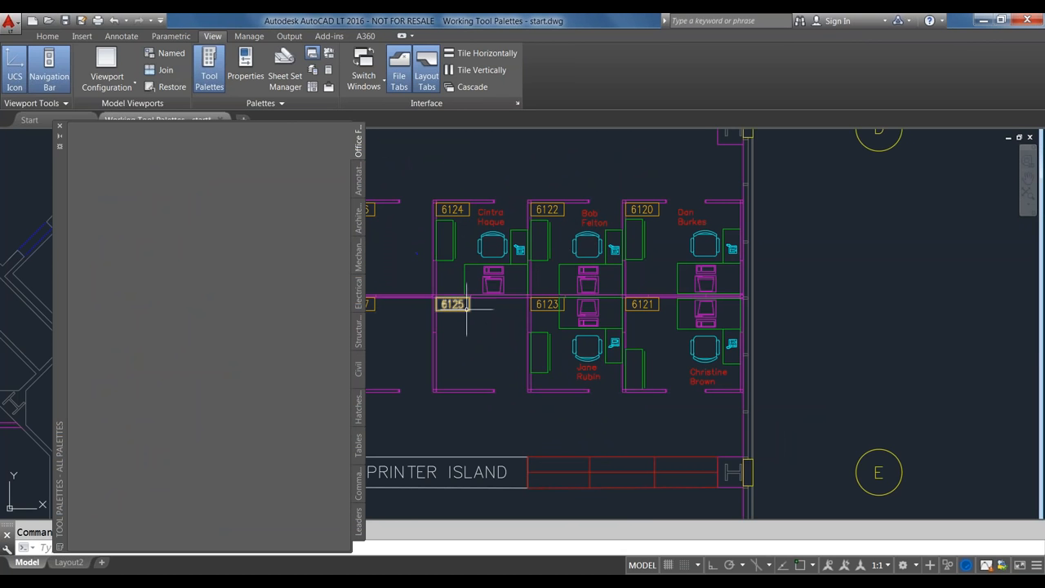
{"action": "middle_click_drag", "start_coordinate": [459, 324], "coordinate": [481, 333]}
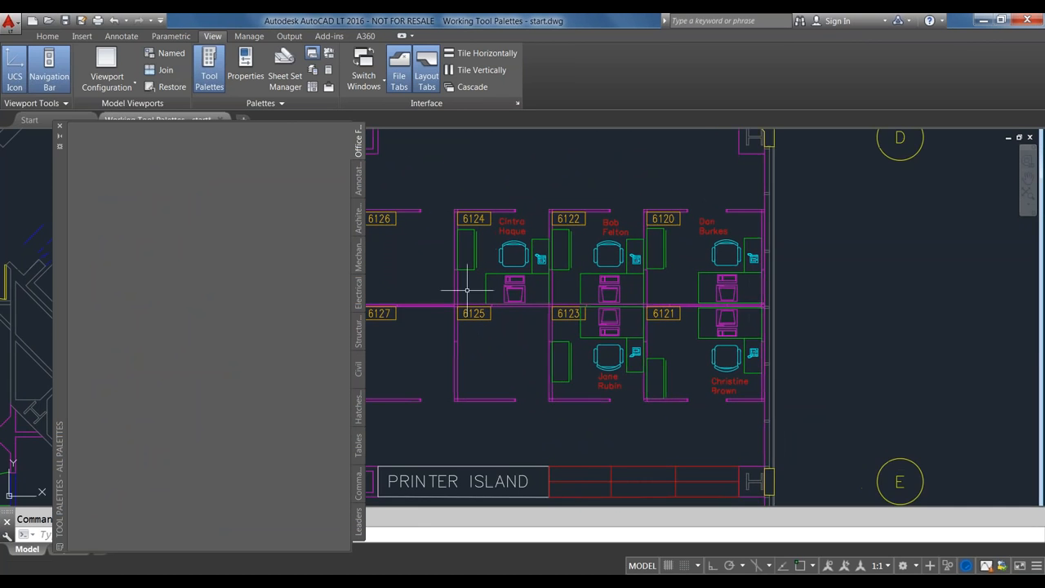
{"action": "left_click", "coordinate": [506, 263]}
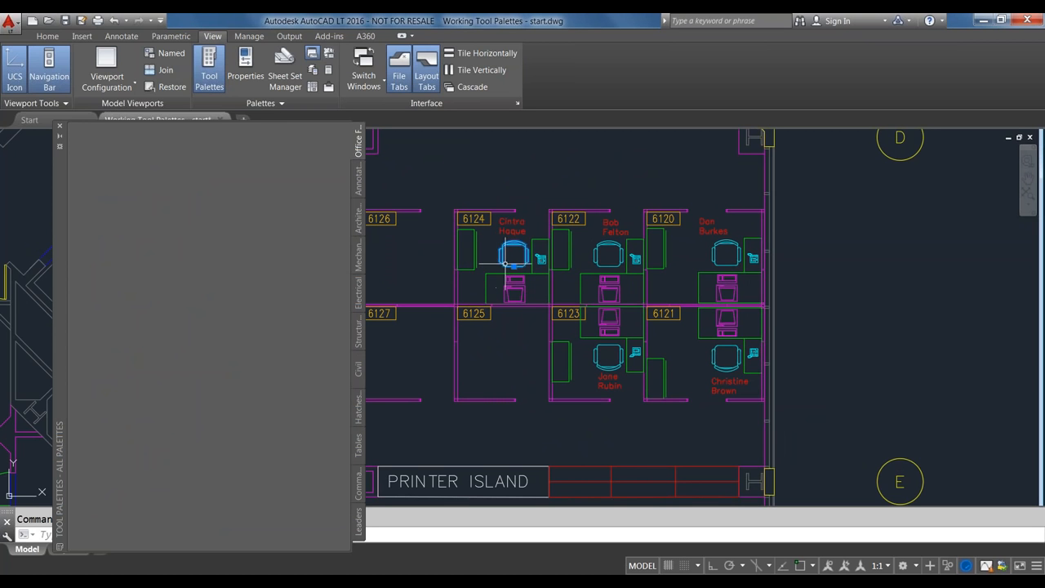
{"action": "left_click_drag", "start_coordinate": [505, 263], "coordinate": [246, 199]}
{"action": "key", "text": "Escape"}
{"action": "left_click_drag", "start_coordinate": [508, 267], "coordinate": [245, 164]}
Step: Add the file cabinet block FC42X18D and the COMPUTER block from office 6124 to the Office Furniture palette
{"action": "left_click", "coordinate": [475, 267]}
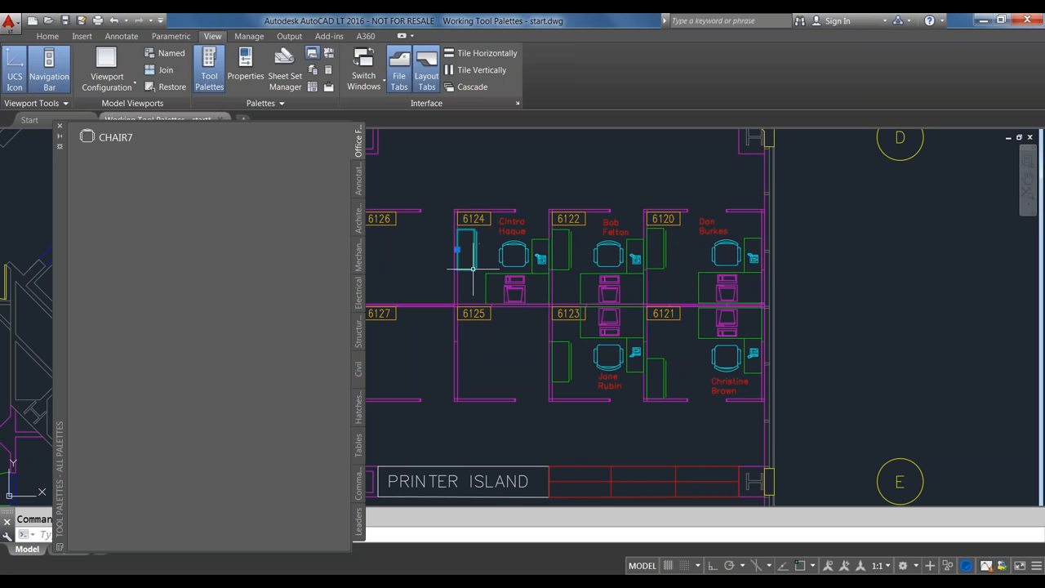
{"action": "left_click_drag", "start_coordinate": [473, 267], "coordinate": [236, 243]}
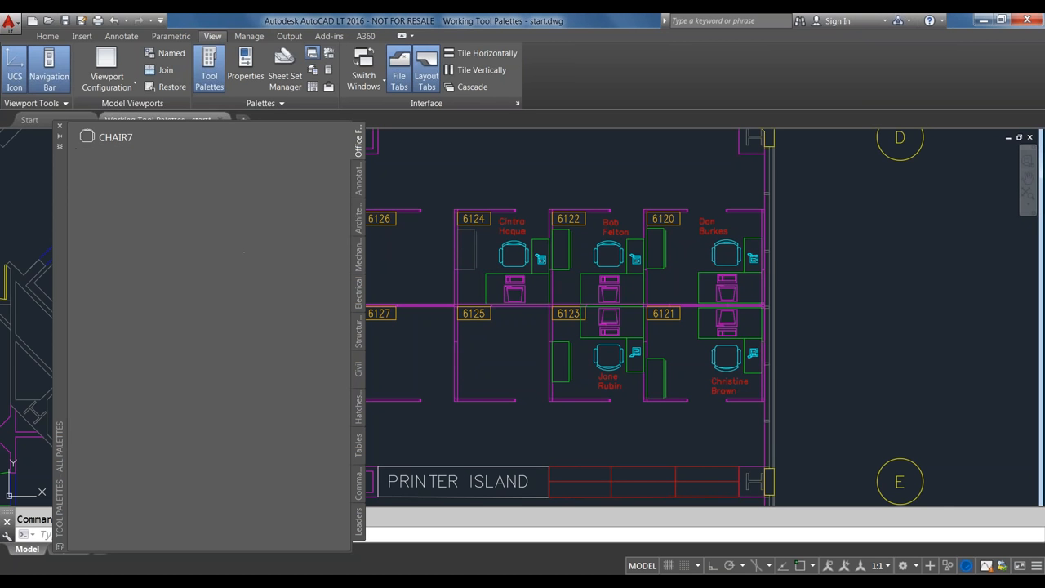
{"action": "left_click", "coordinate": [514, 287]}
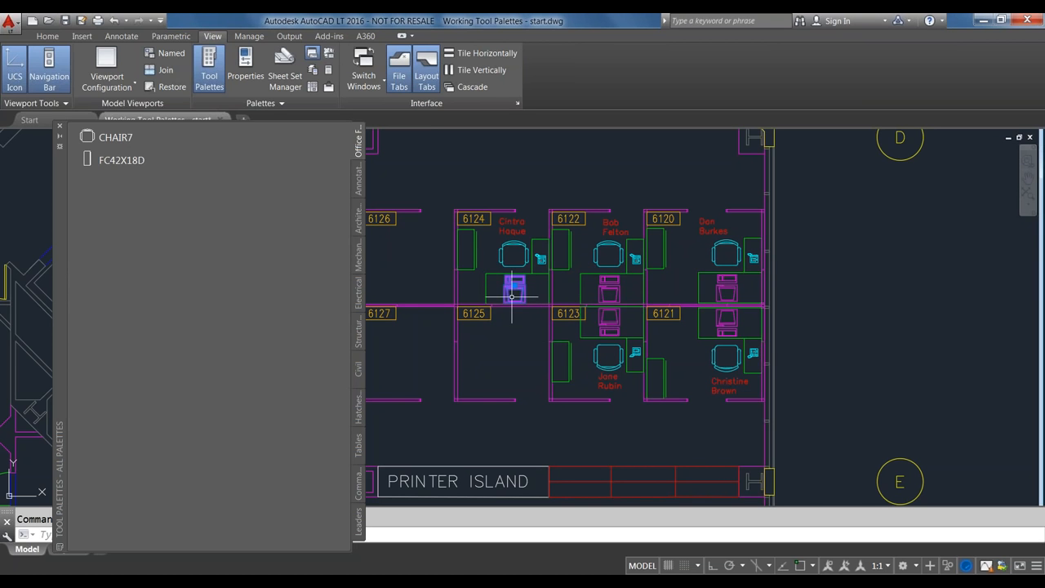
{"action": "left_click_drag", "start_coordinate": [509, 299], "coordinate": [204, 174]}
{"action": "left_click_drag", "start_coordinate": [140, 187], "coordinate": [140, 187]}
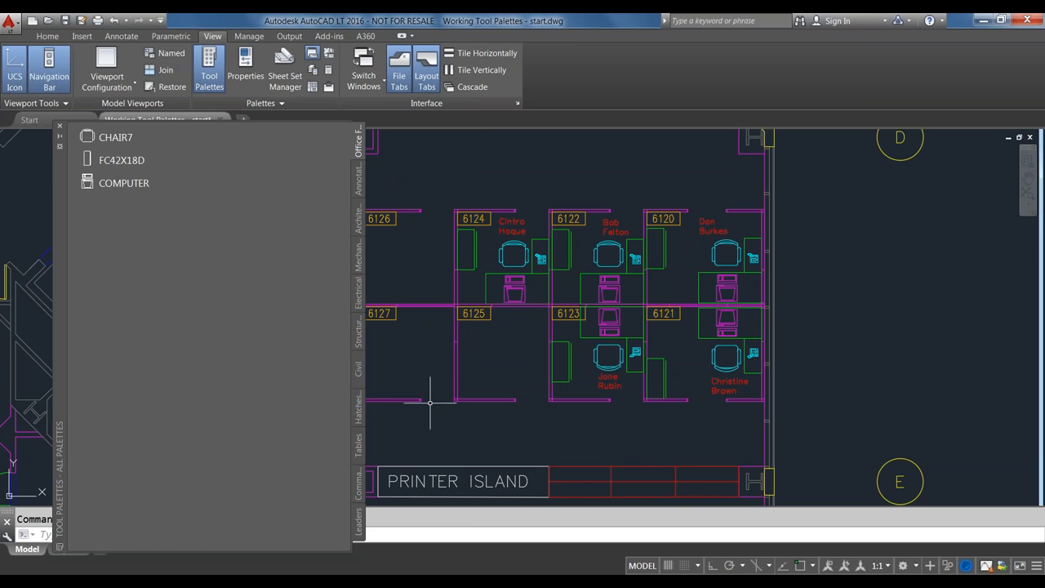
Step: Open DesignCenter and collapse the Program Files folder in its folder tree
{"action": "left_click", "coordinate": [468, 530]}
{"action": "type", "text": "ad"}
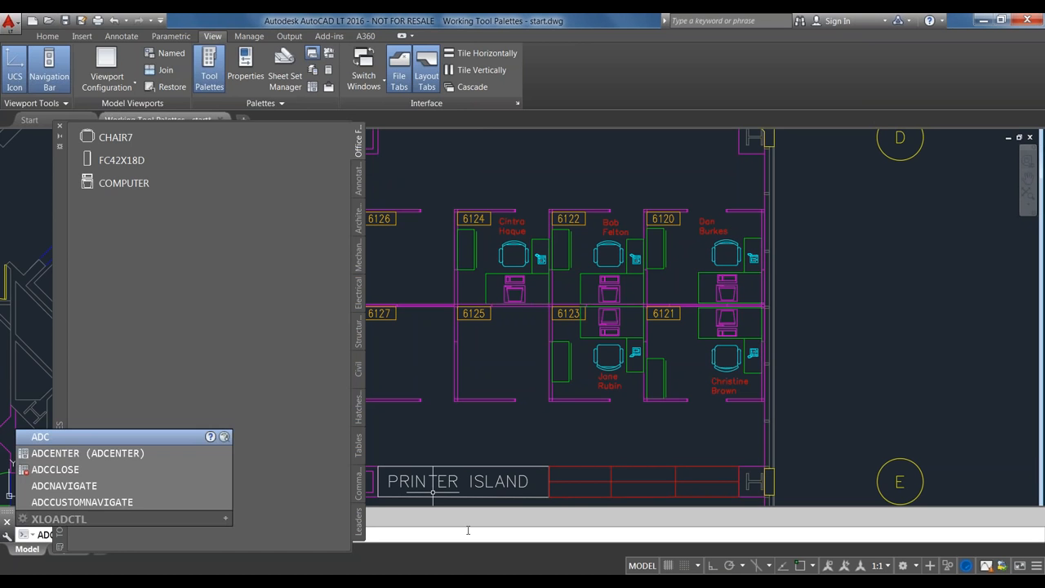
{"action": "key", "text": "Down"}
{"action": "key", "text": "Up"}
{"action": "key", "text": "Return"}
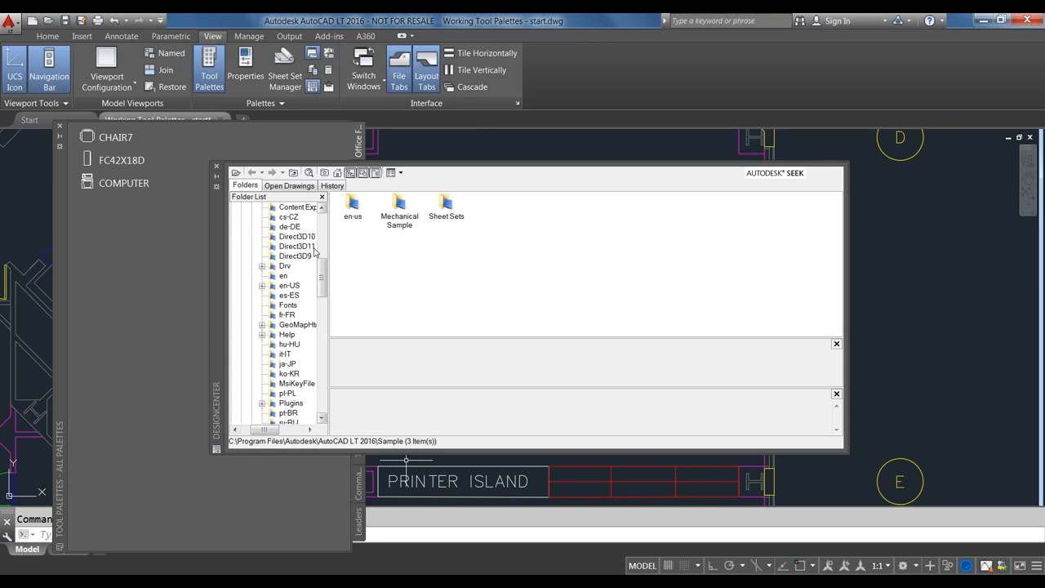
{"action": "left_click_drag", "start_coordinate": [323, 278], "coordinate": [323, 245]}
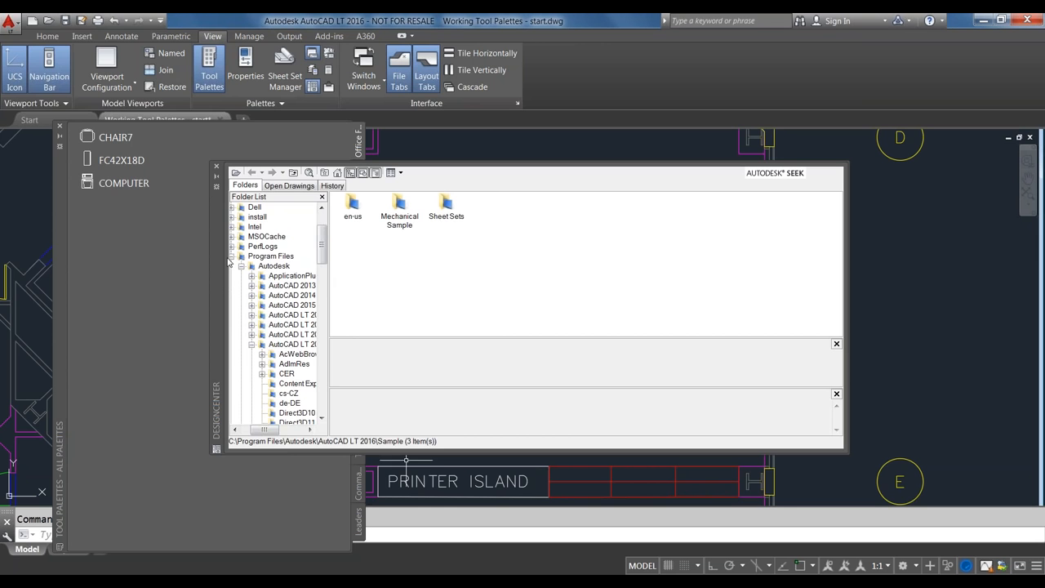
{"action": "left_click", "coordinate": [232, 255]}
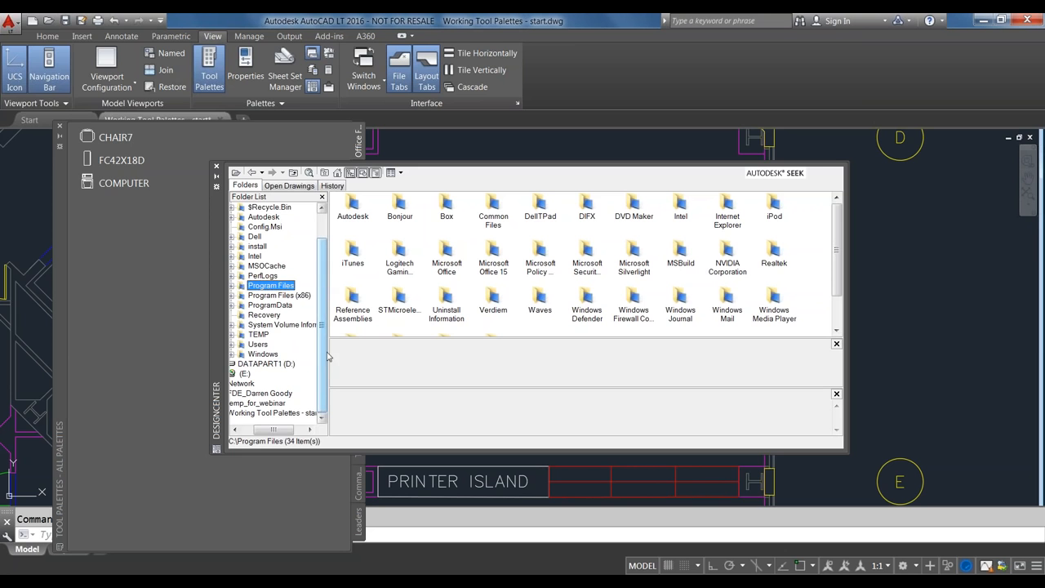
Step: Browse DesignCenter to the current user's Desktop folder and expand its contents
{"action": "left_click", "coordinate": [248, 430]}
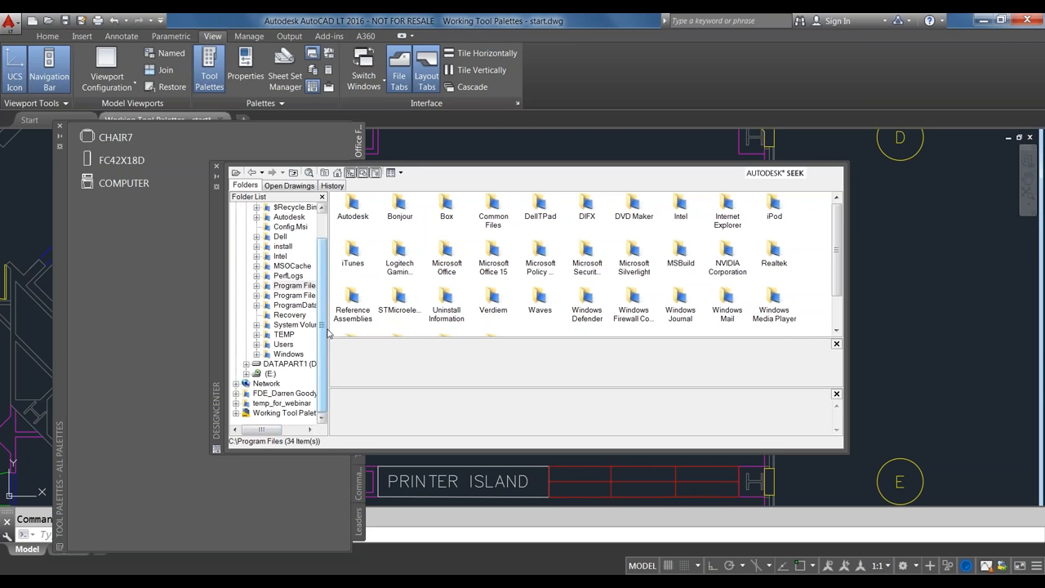
{"action": "left_click", "coordinate": [246, 364]}
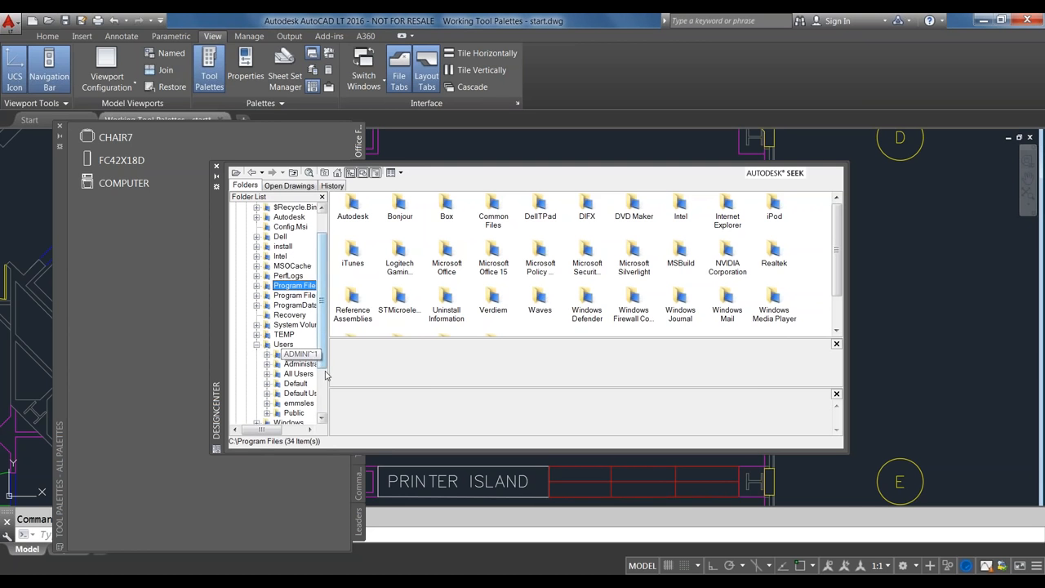
{"action": "left_click", "coordinate": [310, 429]}
{"action": "left_click", "coordinate": [310, 429]}
{"action": "left_click", "coordinate": [310, 429]}
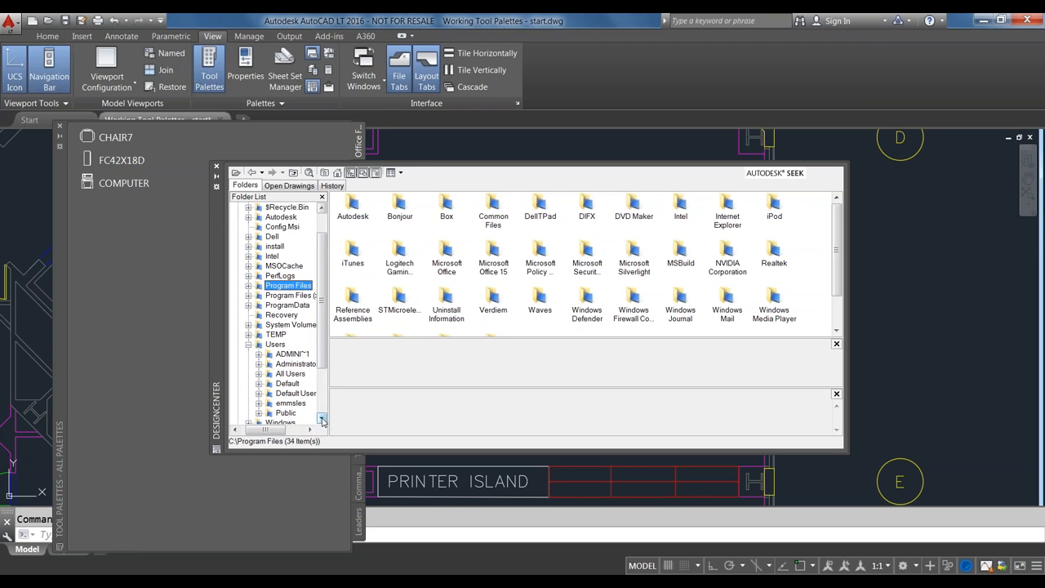
{"action": "left_click", "coordinate": [259, 403]}
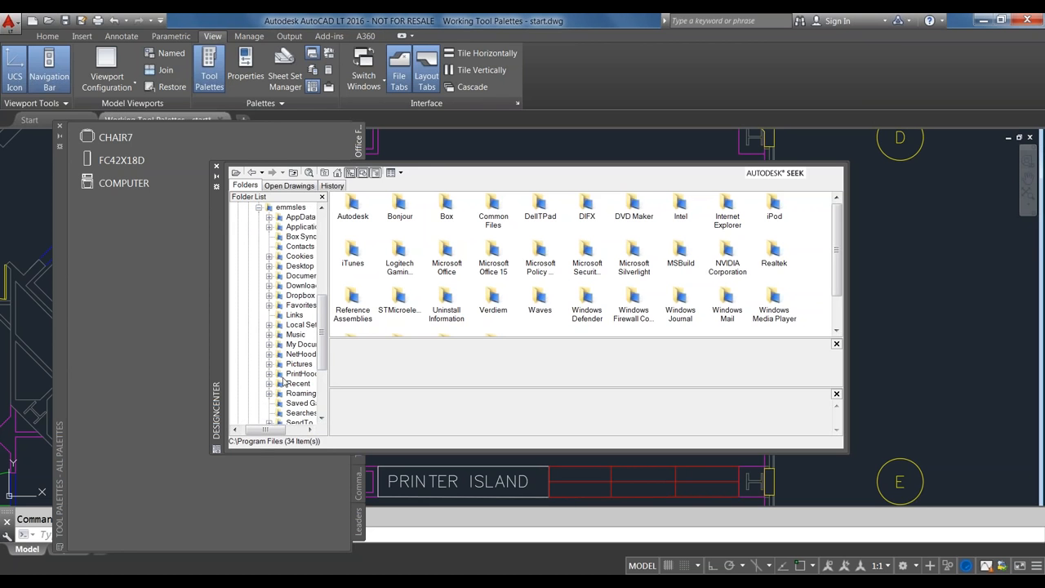
{"action": "left_click", "coordinate": [301, 209]}
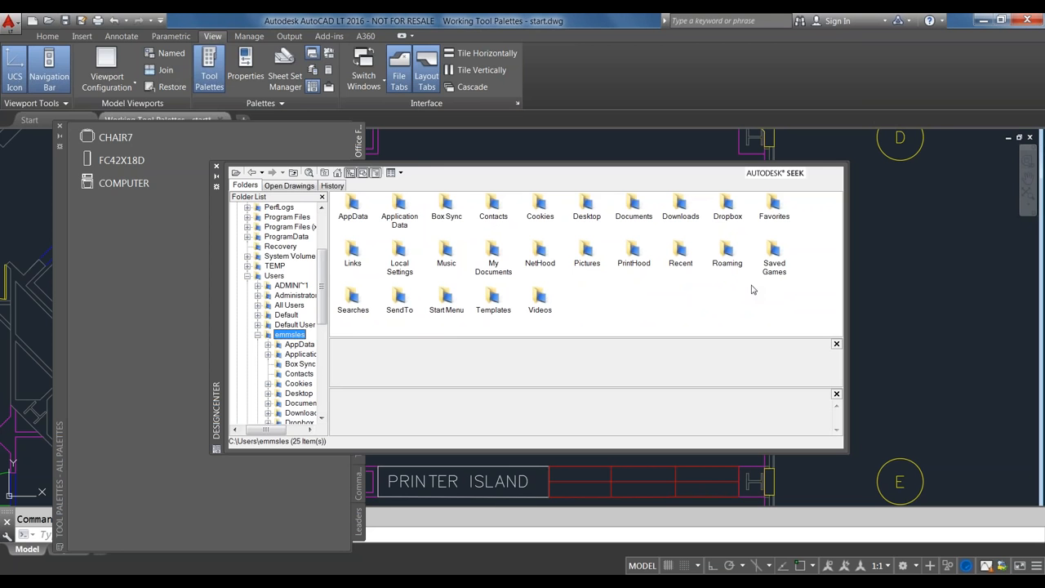
{"action": "left_click", "coordinate": [585, 201]}
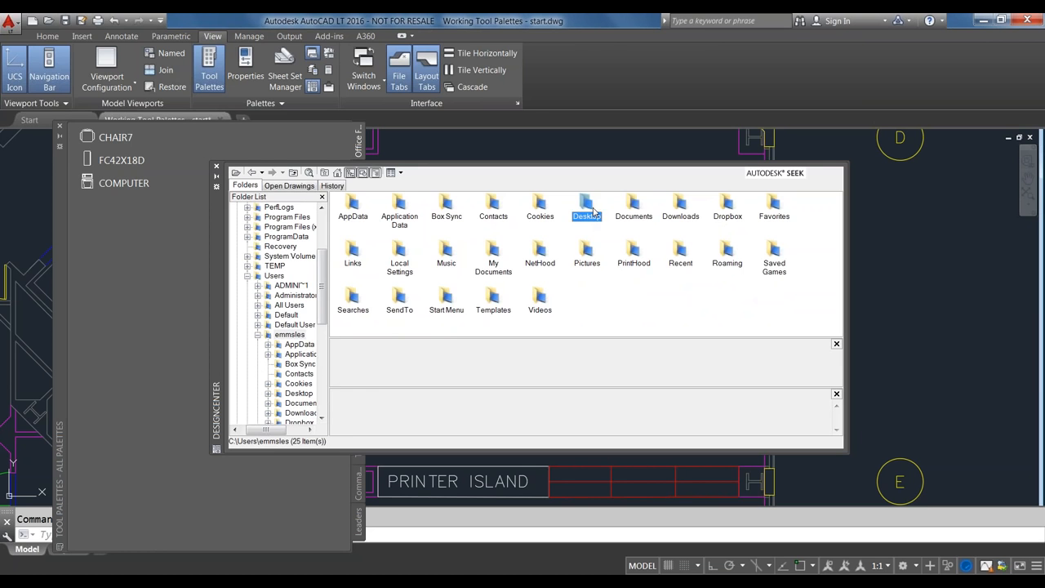
{"action": "double_click", "coordinate": [594, 212]}
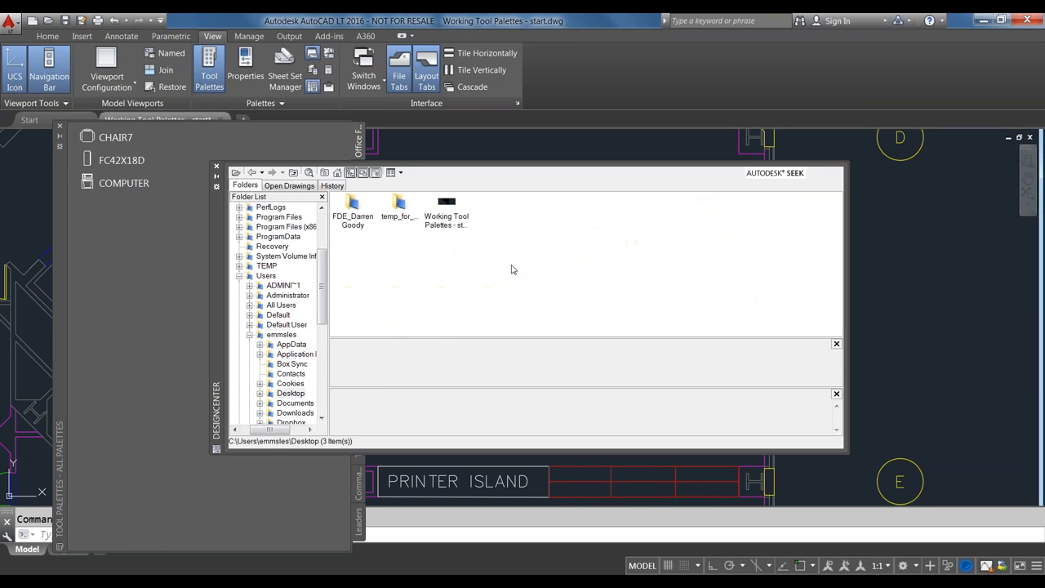
{"action": "left_click", "coordinate": [259, 394]}
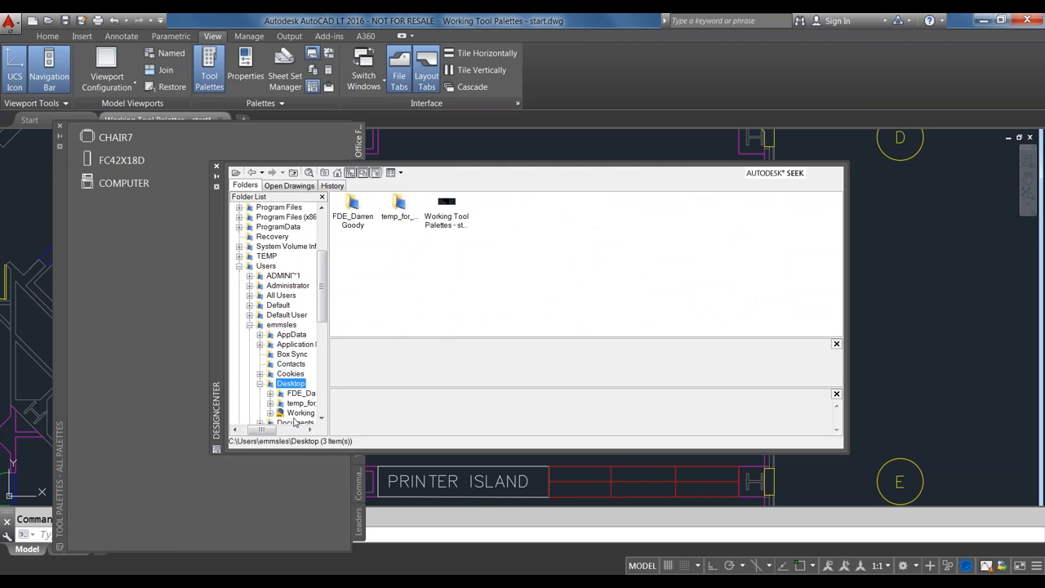
Step: Expand the drawing Working Tool Palettes - start.dwg in DesignCenter and list its blocks
{"action": "left_click", "coordinate": [323, 418]}
{"action": "left_click", "coordinate": [322, 418]}
{"action": "left_click", "coordinate": [310, 431]}
{"action": "left_click", "coordinate": [310, 431]}
{"action": "left_click", "coordinate": [310, 431]}
{"action": "left_click", "coordinate": [311, 431]}
{"action": "left_click", "coordinate": [323, 418]}
{"action": "left_click", "coordinate": [322, 418]}
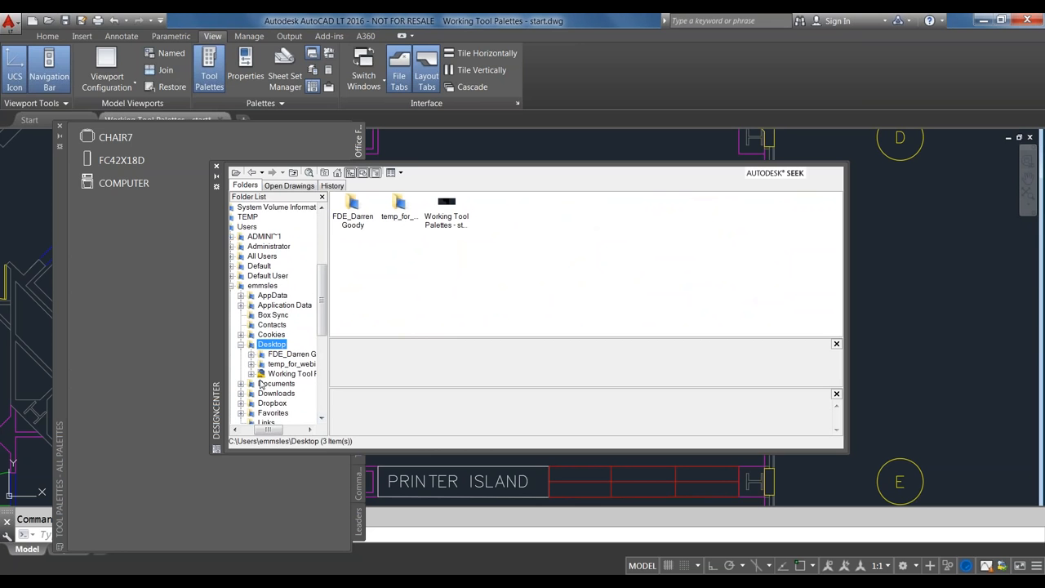
{"action": "left_click", "coordinate": [251, 374]}
{"action": "left_click", "coordinate": [289, 306]}
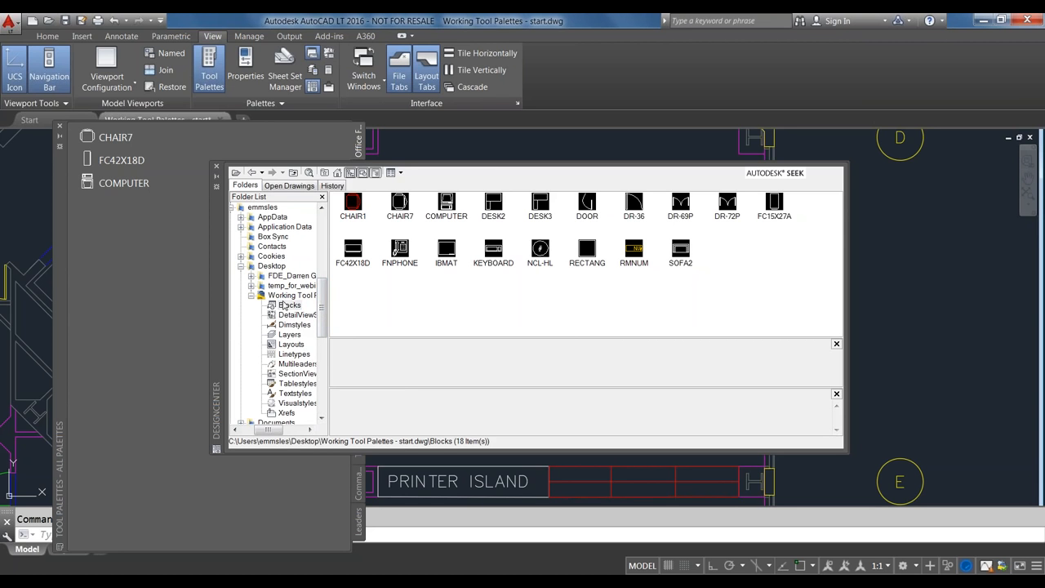
{"action": "right_click", "coordinate": [286, 304]}
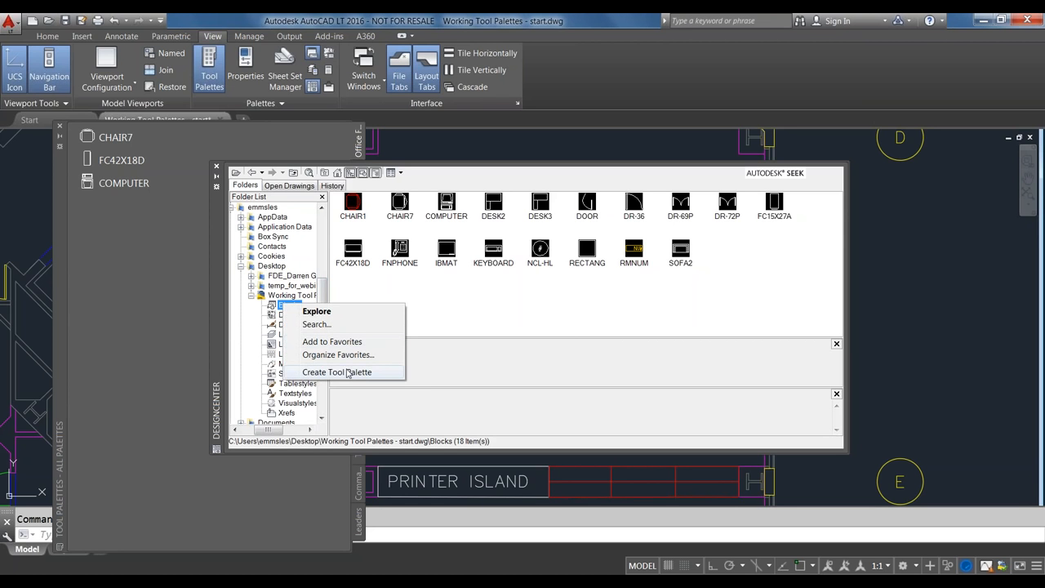
{"action": "left_click", "coordinate": [347, 372]}
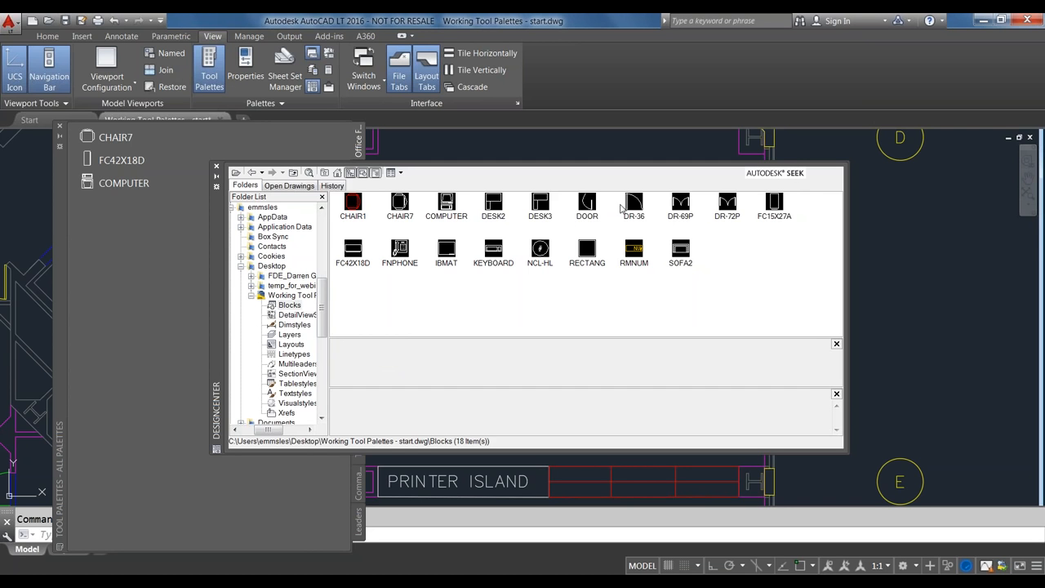
Step: Create a tool palette from the four door blocks DOOR, DR-36, DR-69P and DR-72P in DesignCenter
{"action": "left_click", "coordinate": [590, 208]}
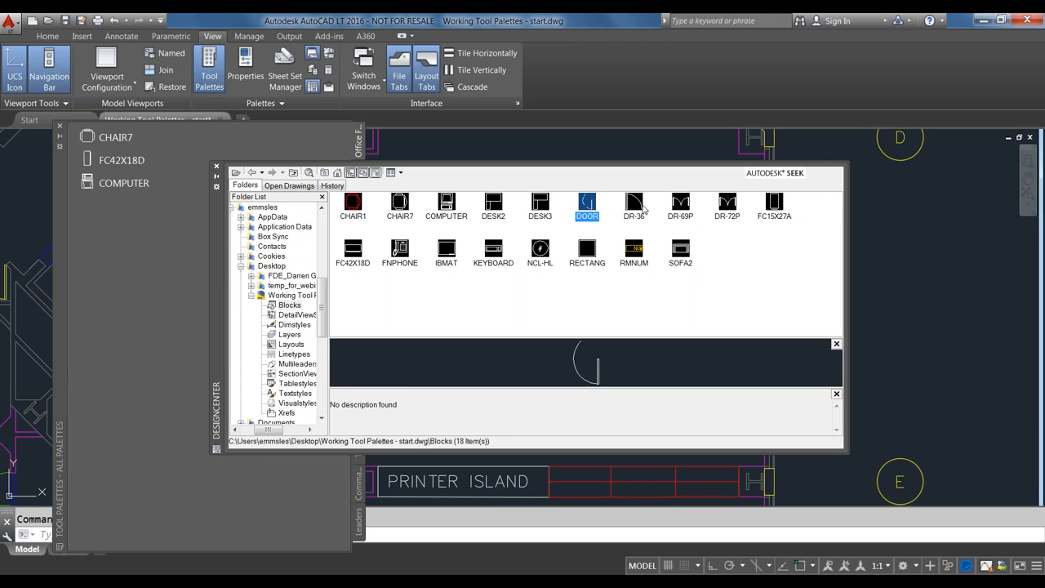
{"action": "left_click", "coordinate": [643, 209], "text": "ctrl"}
{"action": "left_click", "coordinate": [682, 209], "text": "ctrl"}
{"action": "left_click", "coordinate": [732, 211], "text": "ctrl"}
{"action": "right_click", "coordinate": [728, 207]}
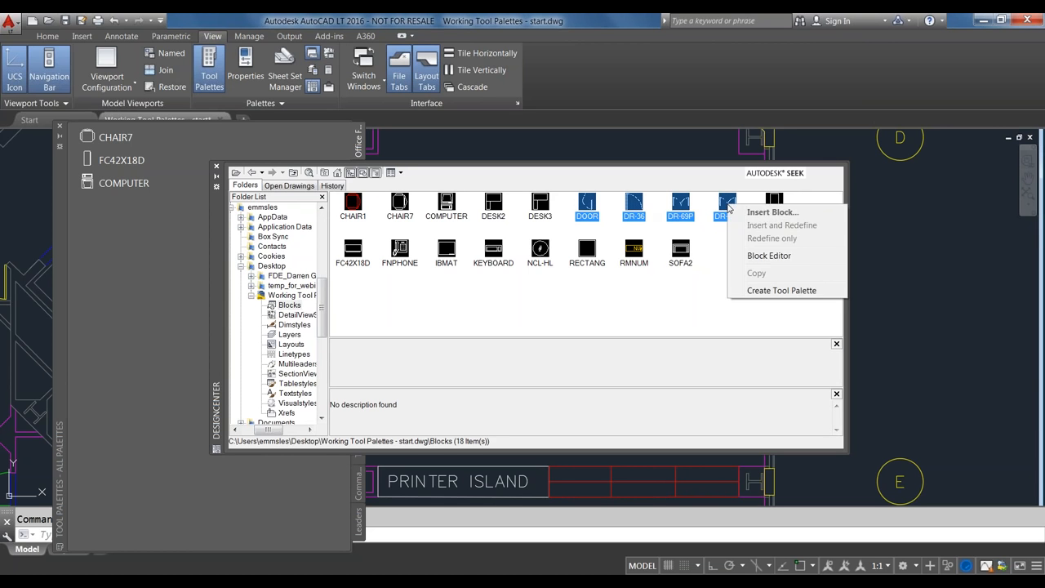
{"action": "left_click", "coordinate": [775, 291]}
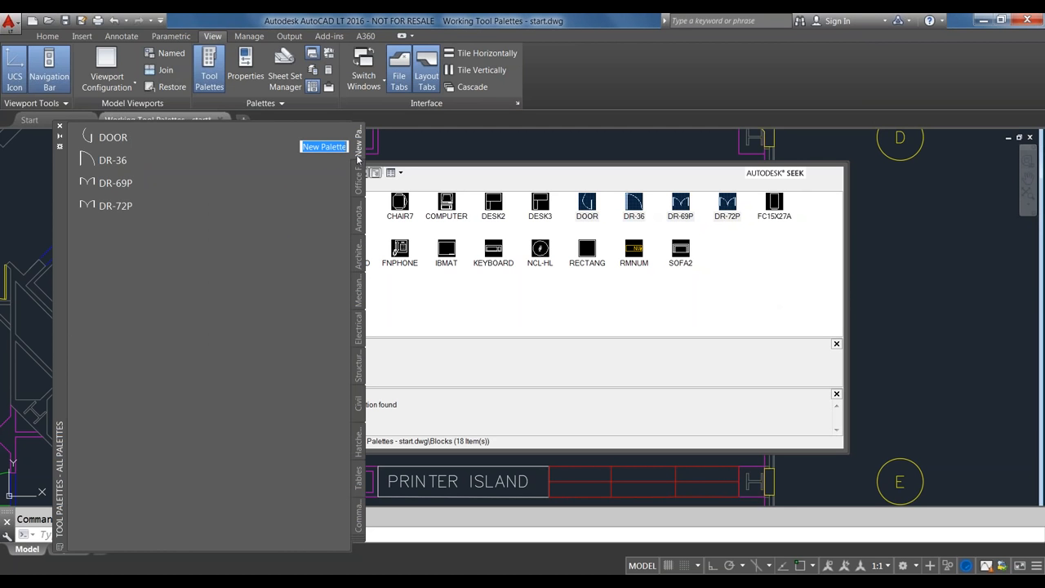
Step: Name the new door palette Office Doors and close DesignCenter
{"action": "key", "text": "BackSpace"}
{"action": "type", "text": "Office Doors"}
{"action": "key", "text": "Return"}
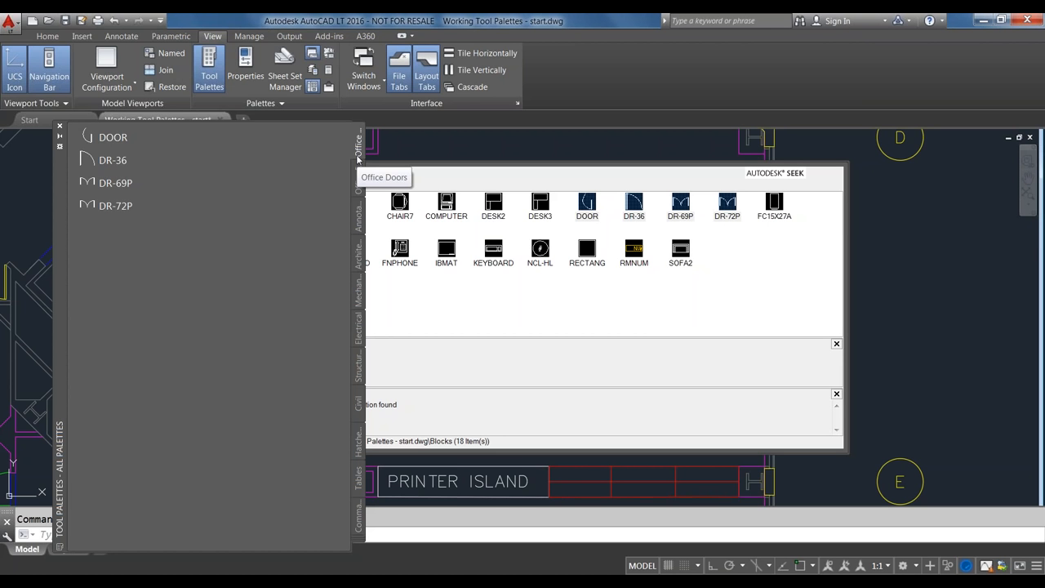
{"action": "left_click", "coordinate": [629, 181]}
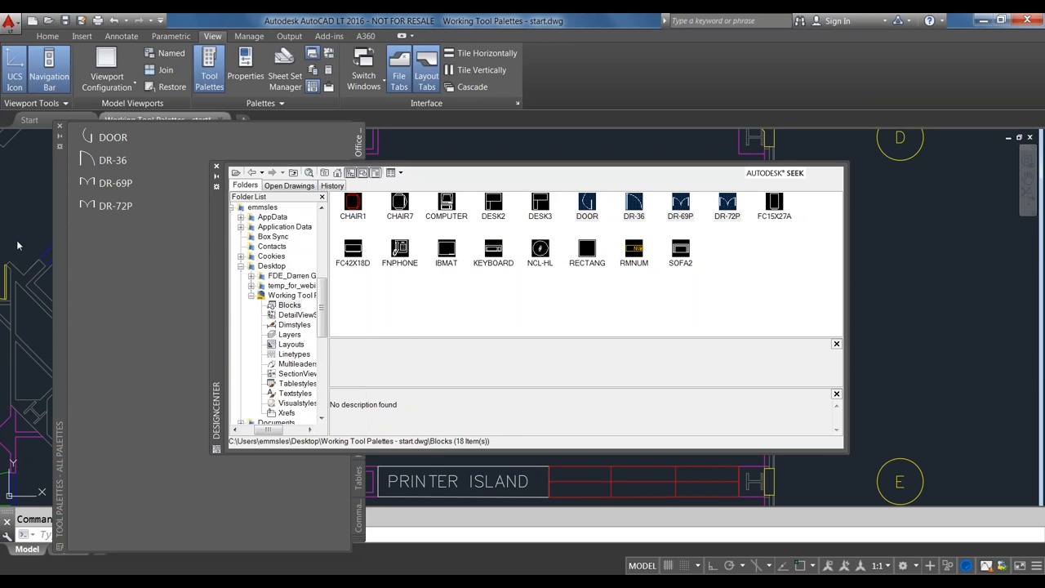
{"action": "left_click", "coordinate": [216, 168]}
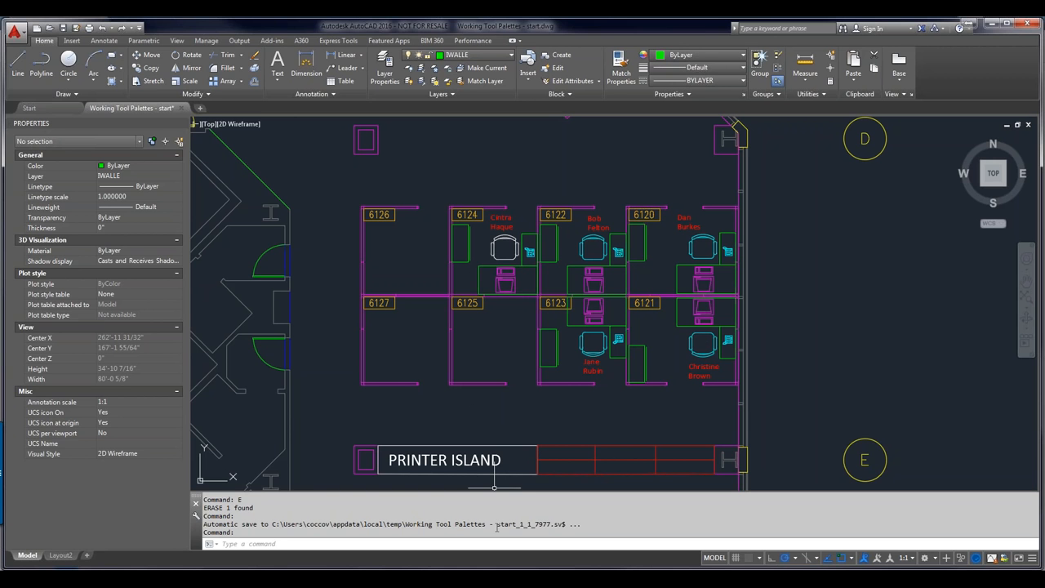
Step: Show the tool palettes and move them clear of the offices, beside the building's outer wall near grid bubbles D and E
{"action": "key", "text": "ctrl+3"}
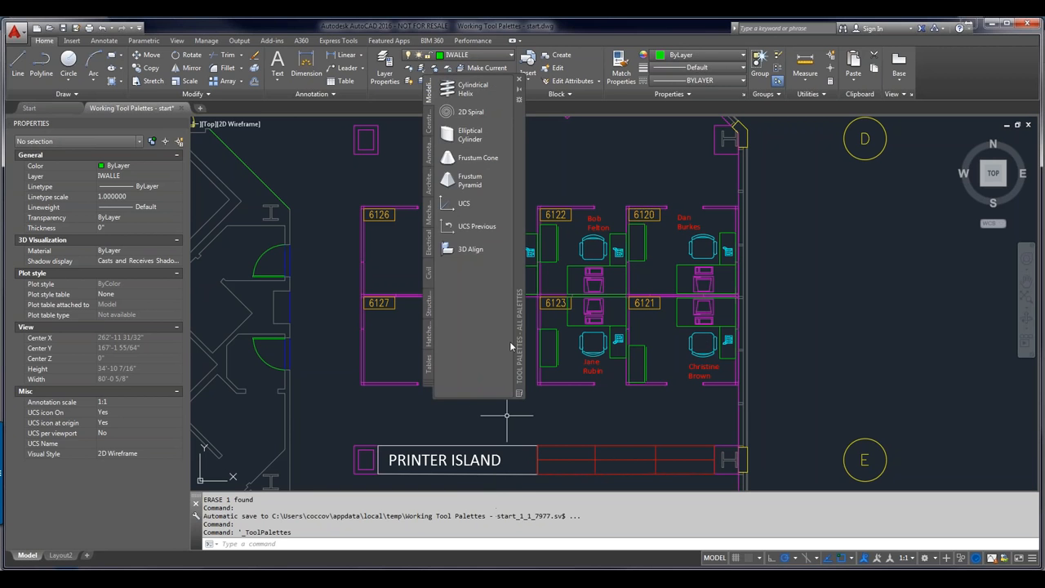
{"action": "left_click_drag", "start_coordinate": [518, 302], "coordinate": [852, 368]}
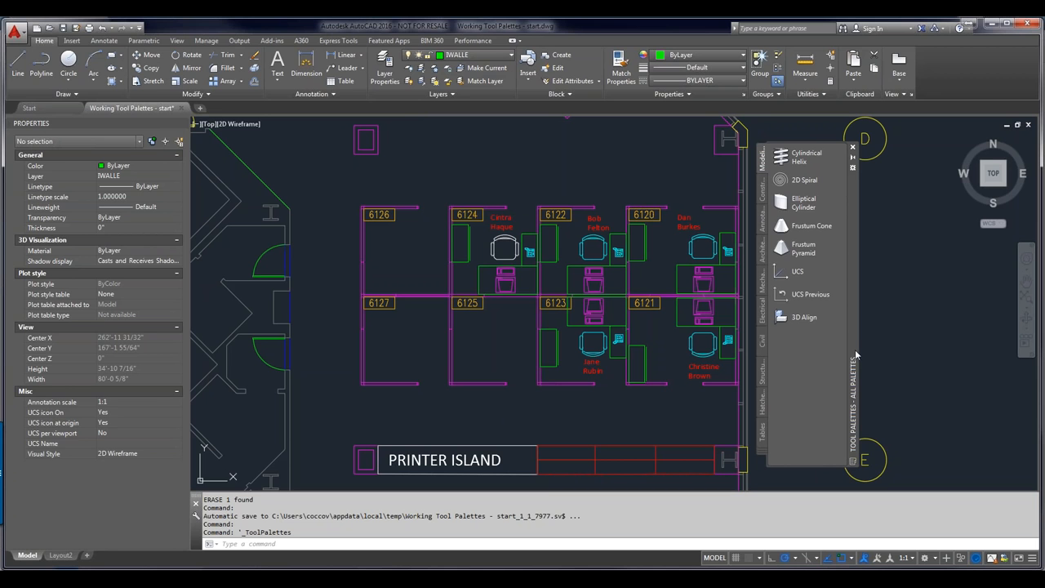
{"action": "left_click", "coordinate": [760, 452]}
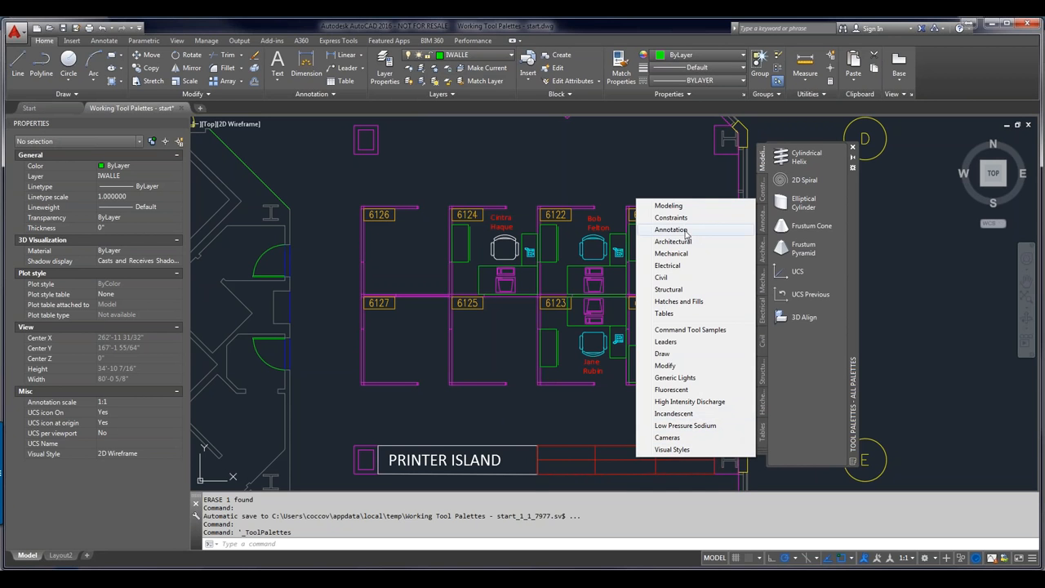
{"action": "left_click", "coordinate": [853, 352]}
{"action": "right_click", "coordinate": [852, 354]}
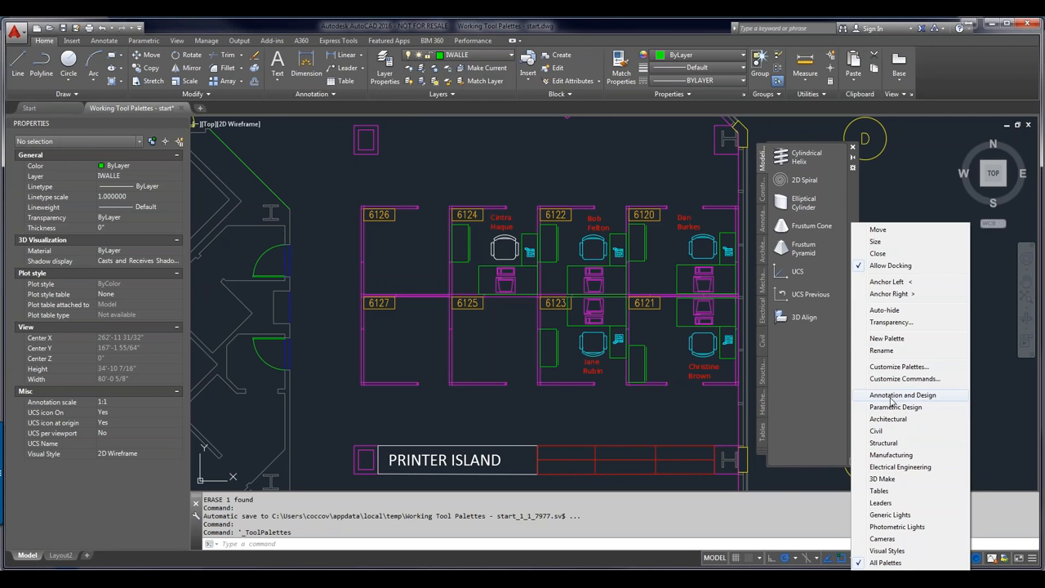
{"action": "left_click", "coordinate": [820, 395]}
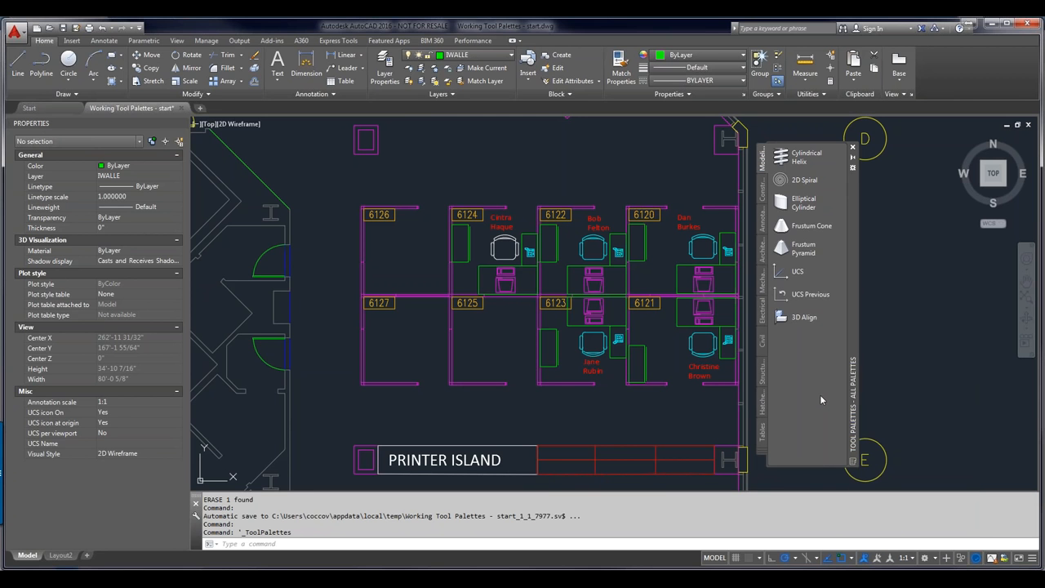
Step: Create a new tool palette named Custom
{"action": "right_click", "coordinate": [821, 396]}
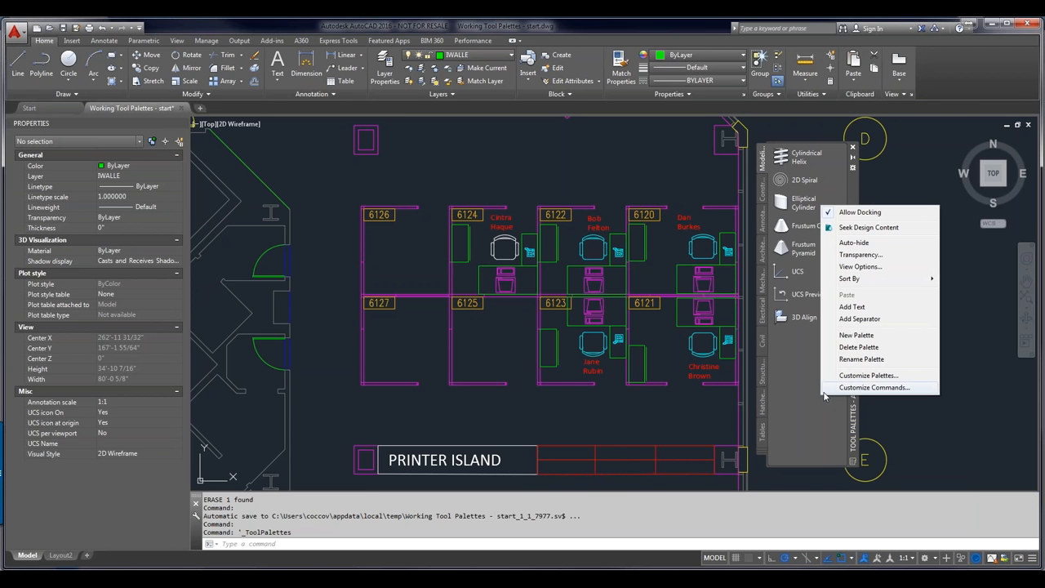
{"action": "left_click", "coordinate": [850, 335]}
{"action": "type", "text": "Custom"}
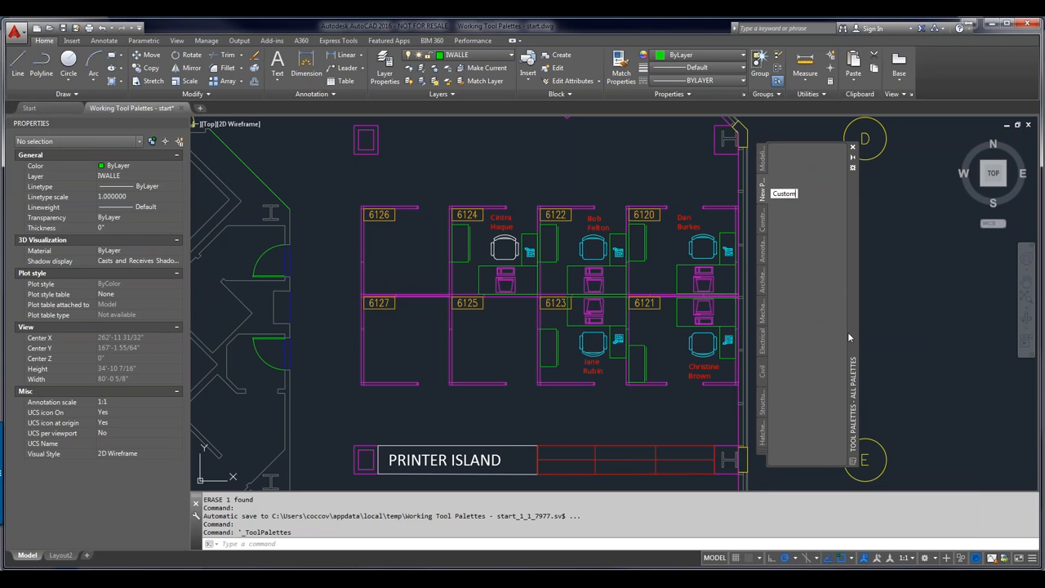
{"action": "key", "text": "Return"}
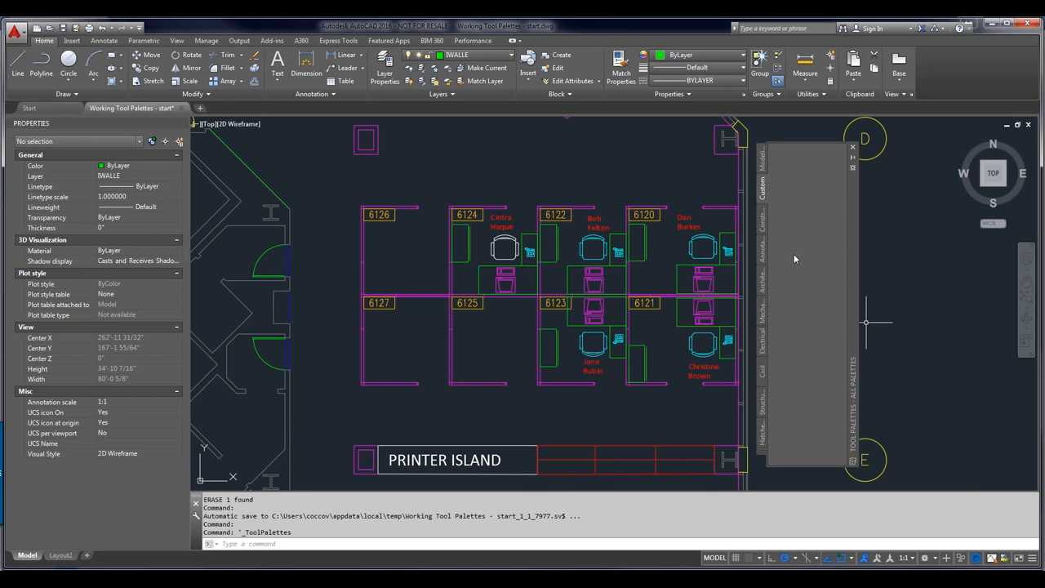
Step: Add the CHAIR7 block and the employee-name MText label from office 6124 to the Custom palette as tools
{"action": "left_click", "coordinate": [504, 245]}
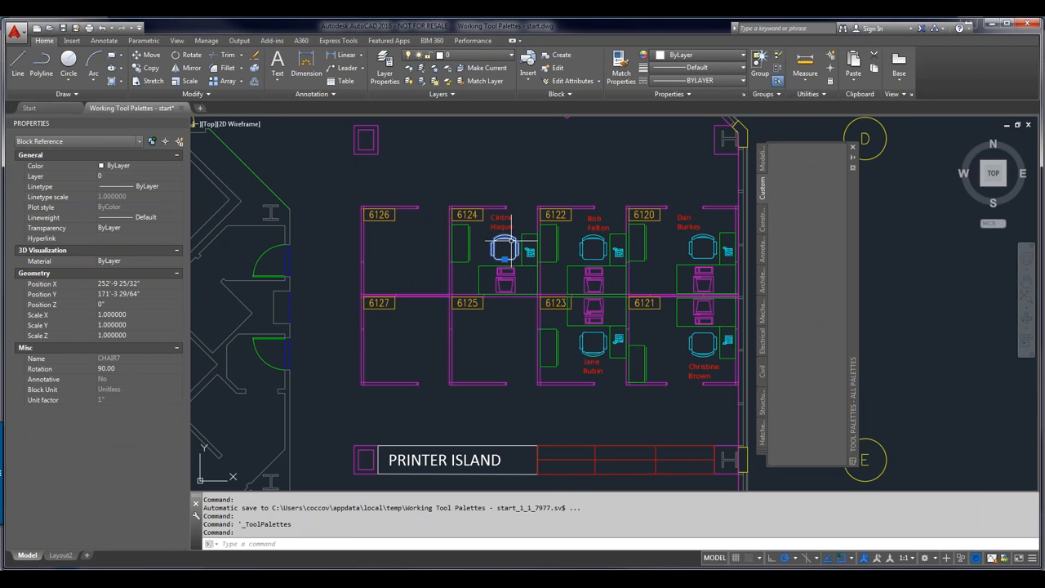
{"action": "left_click_drag", "start_coordinate": [504, 245], "coordinate": [796, 241]}
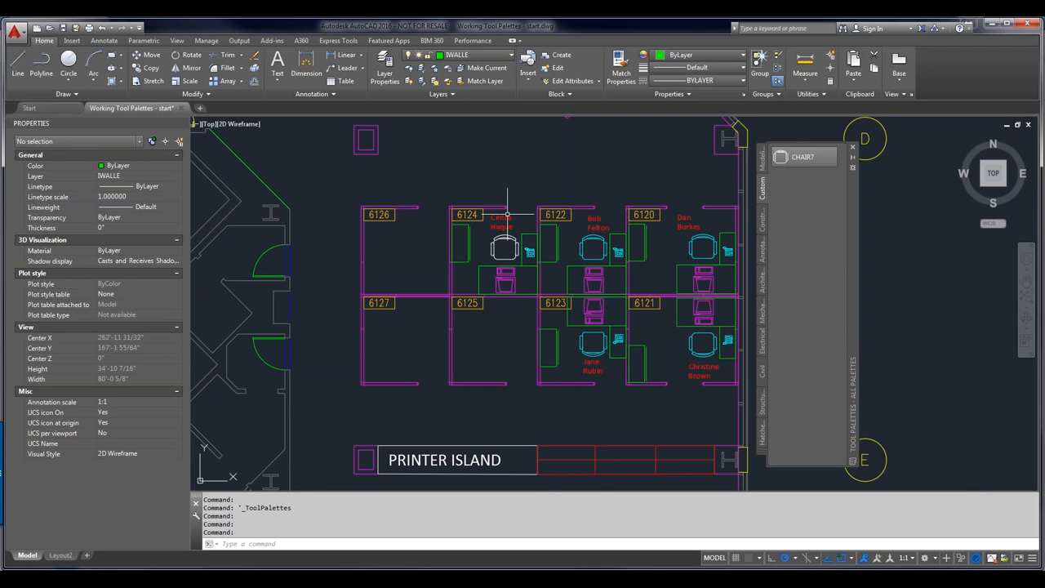
{"action": "scroll", "coordinate": [508, 214], "scroll_direction": "up", "scroll_amount": 4}
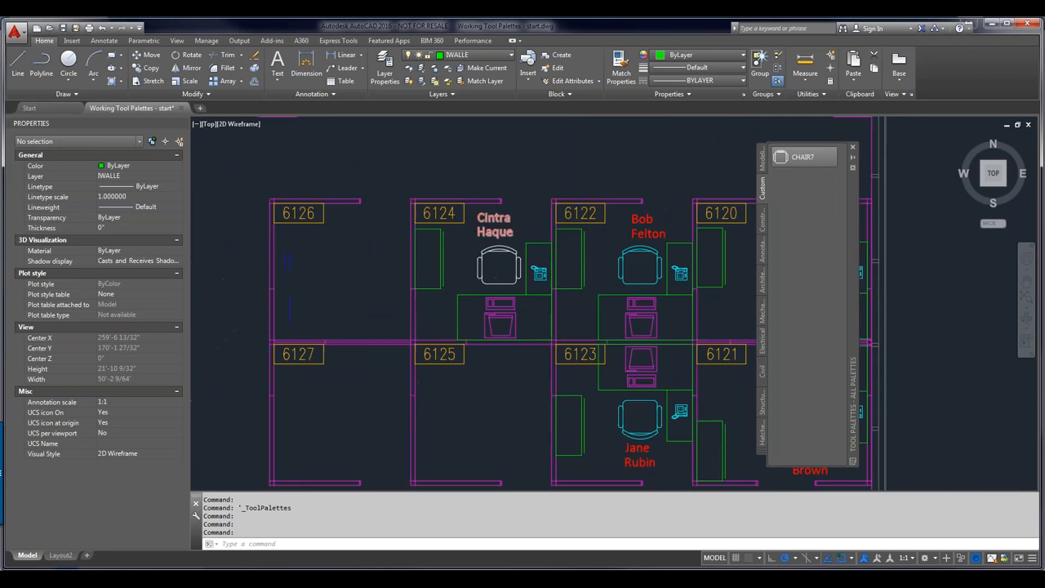
{"action": "left_click", "coordinate": [488, 221]}
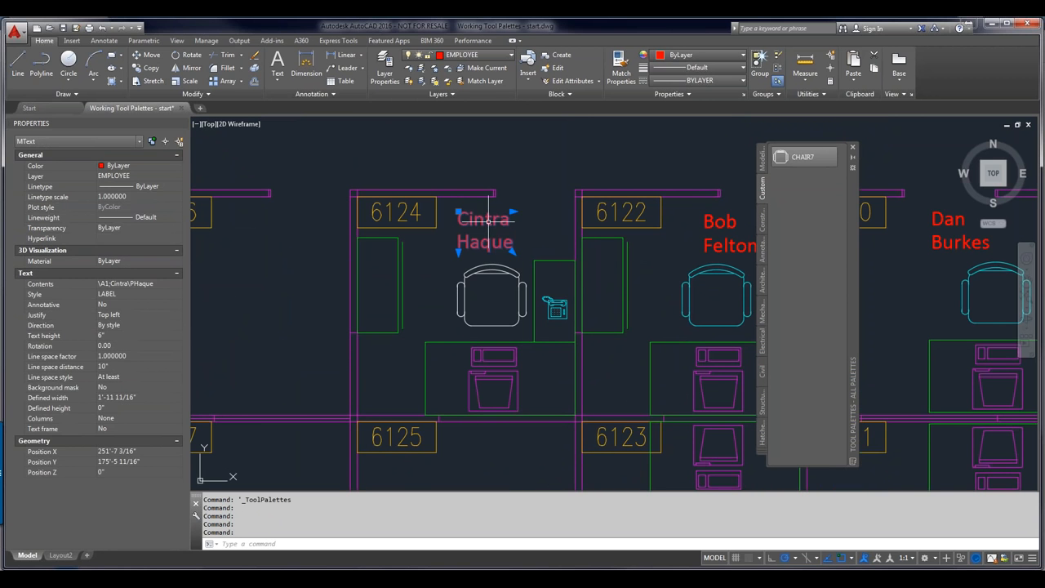
{"action": "left_click_drag", "start_coordinate": [488, 221], "coordinate": [806, 228]}
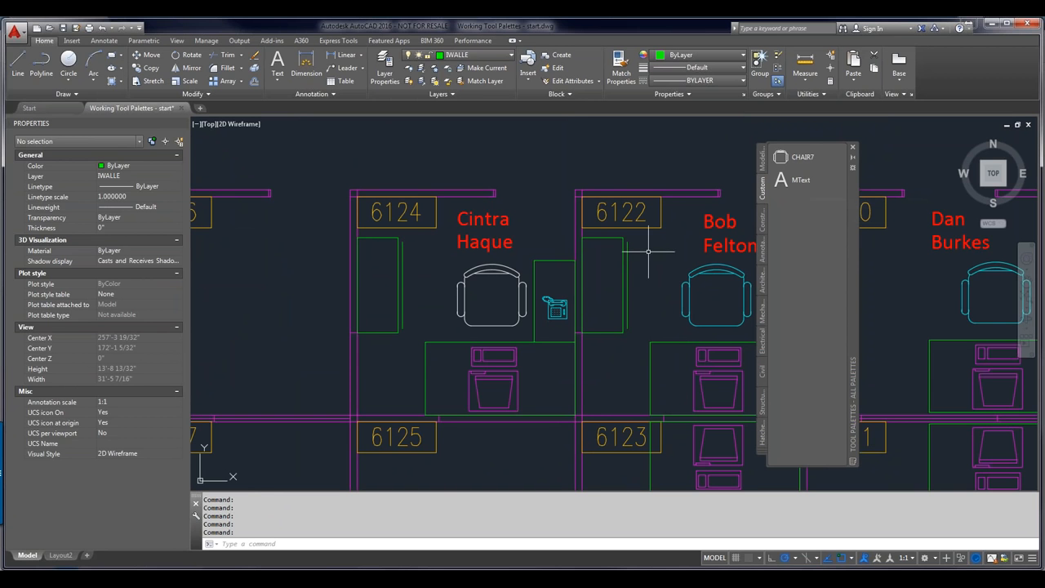
Step: Add the vertical wall panel polyline beside office 6124 to the Custom palette as a tool
{"action": "left_click", "coordinate": [350, 278]}
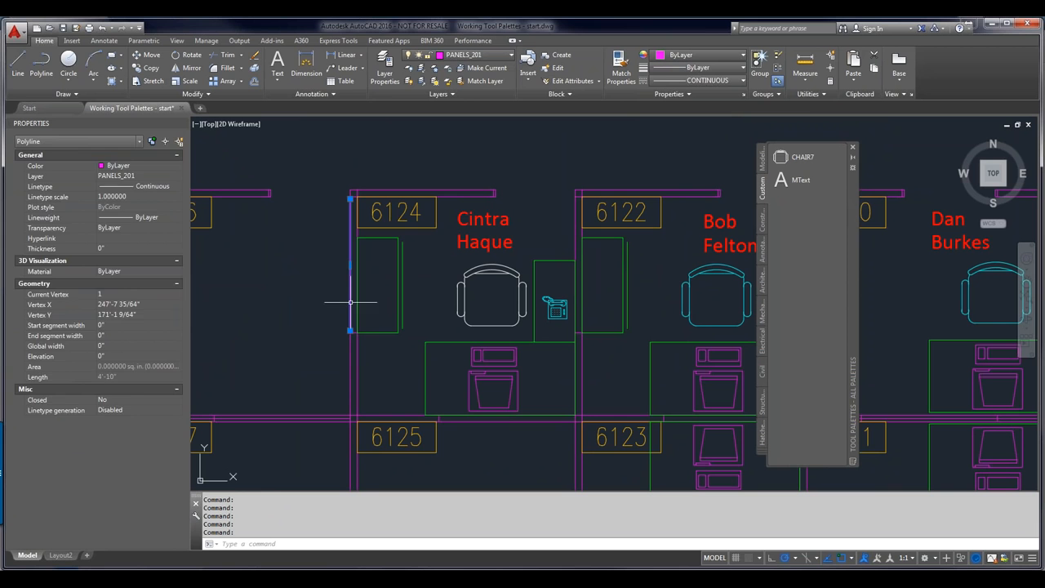
{"action": "key", "text": "Escape"}
{"action": "left_click_drag", "start_coordinate": [766, 417], "coordinate": [814, 332]}
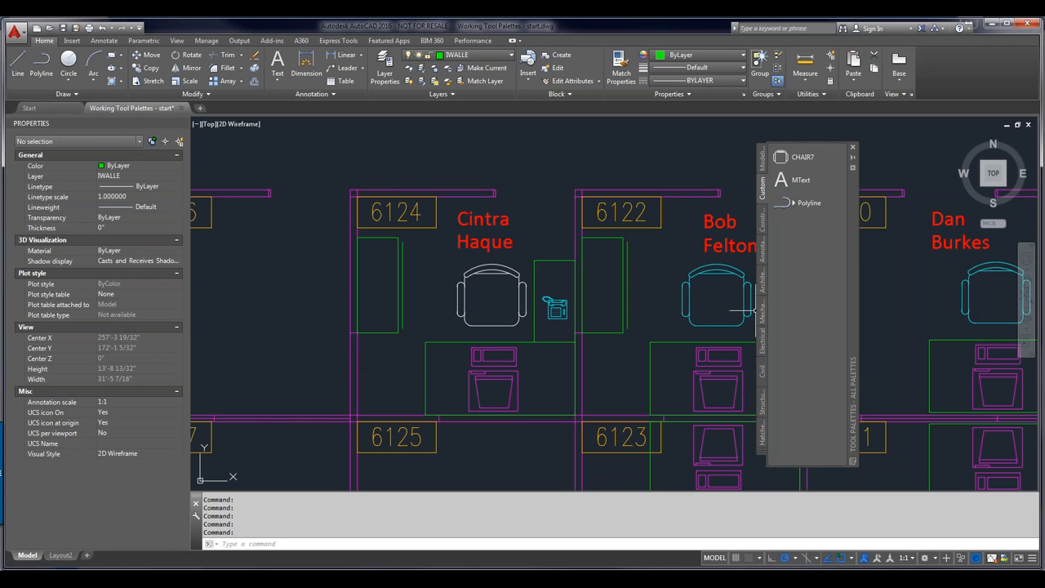
{"action": "right_click", "coordinate": [804, 204]}
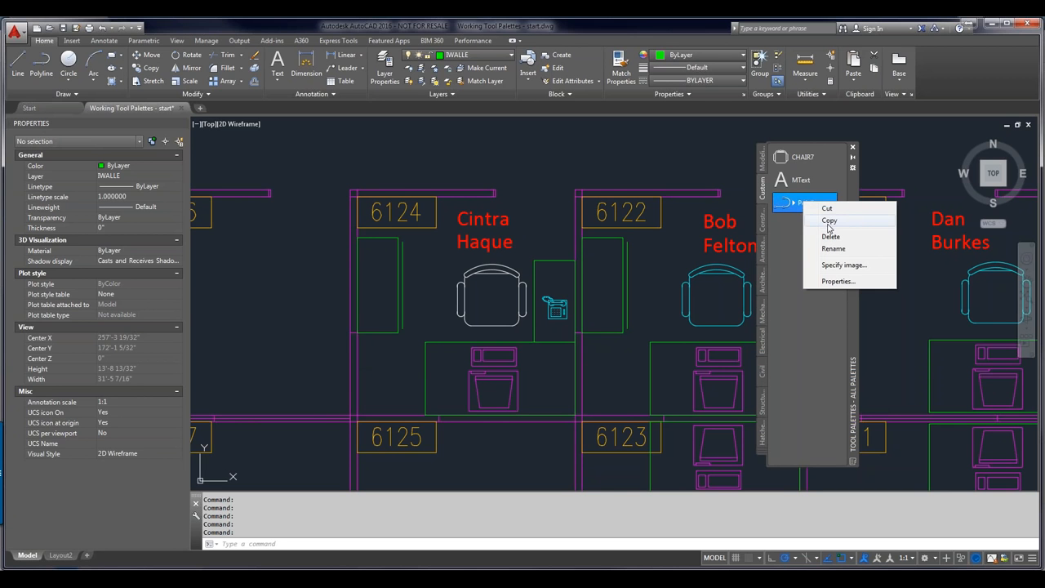
{"action": "left_click", "coordinate": [789, 250]}
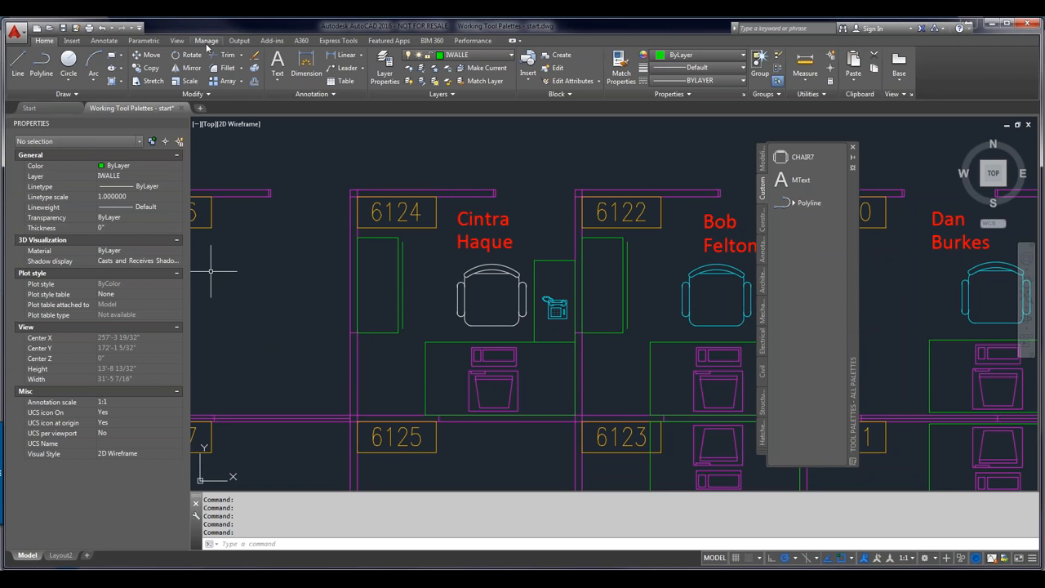
Step: Open the Customize User Interface editor with the CUI command and move it farther from the Custom palette
{"action": "left_click", "coordinate": [207, 41]}
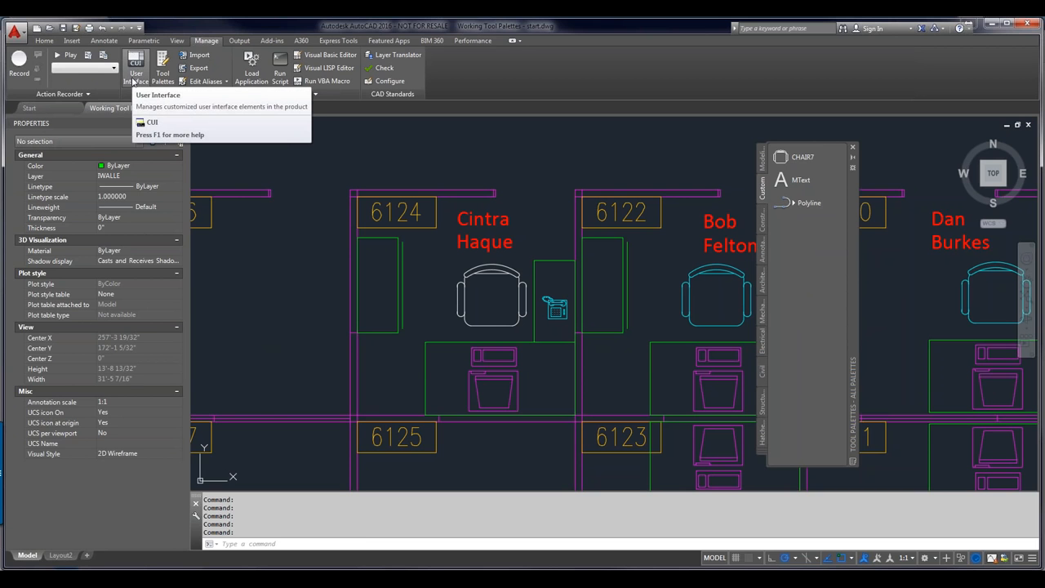
{"action": "type", "text": "Cu"}
{"action": "key", "text": "Escape"}
{"action": "type", "text": "cui"}
{"action": "key", "text": "Return"}
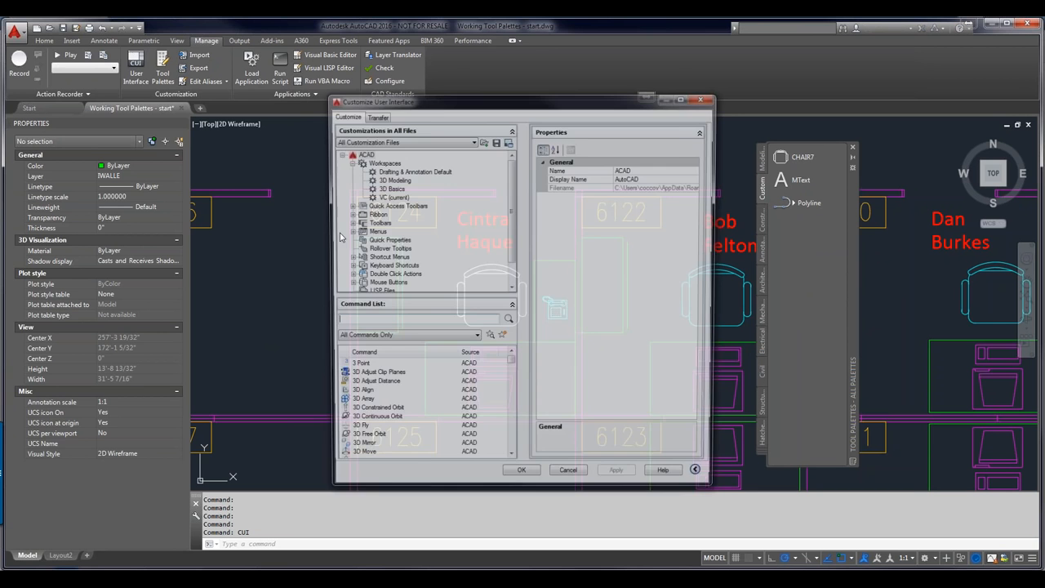
{"action": "left_click_drag", "start_coordinate": [431, 101], "coordinate": [359, 93]}
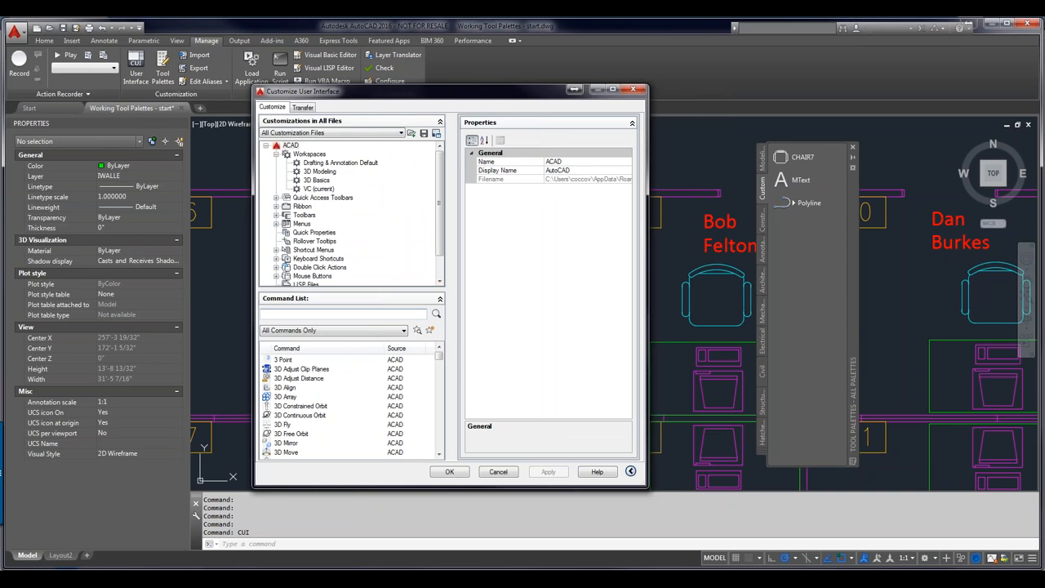
Step: Filter the command list by zoom, add Zoom Extents to the Custom palette, and close the Customize User Interface editor
{"action": "type", "text": "zoo"}
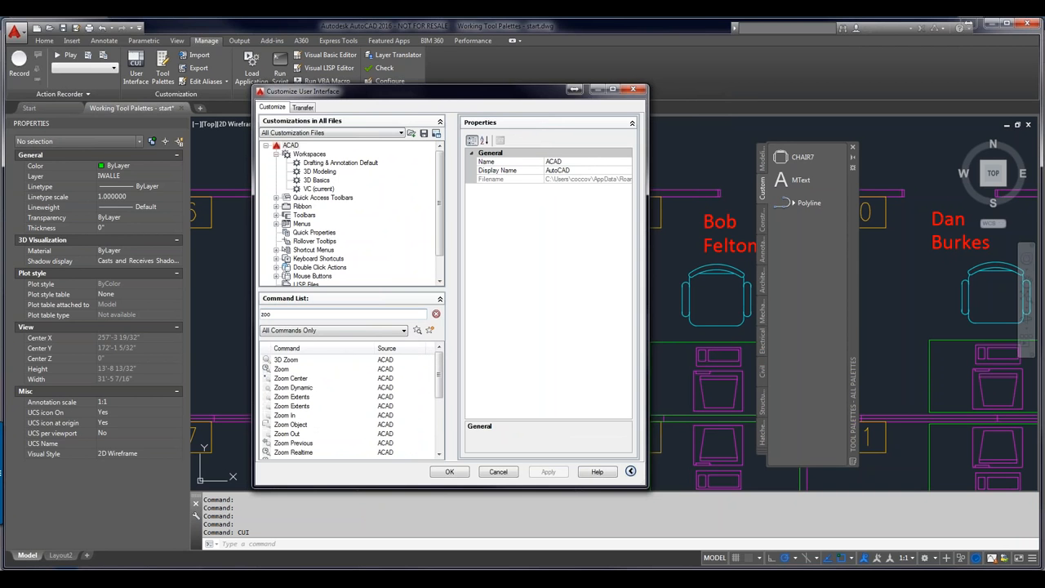
{"action": "type", "text": "m"}
{"action": "left_click", "coordinate": [283, 397]}
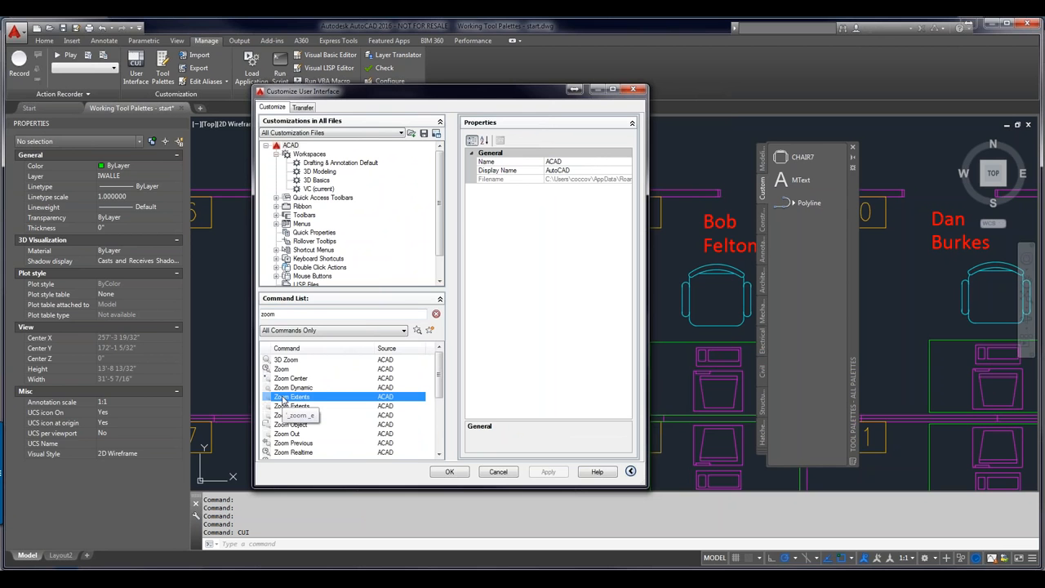
{"action": "left_click_drag", "start_coordinate": [283, 397], "coordinate": [796, 256]}
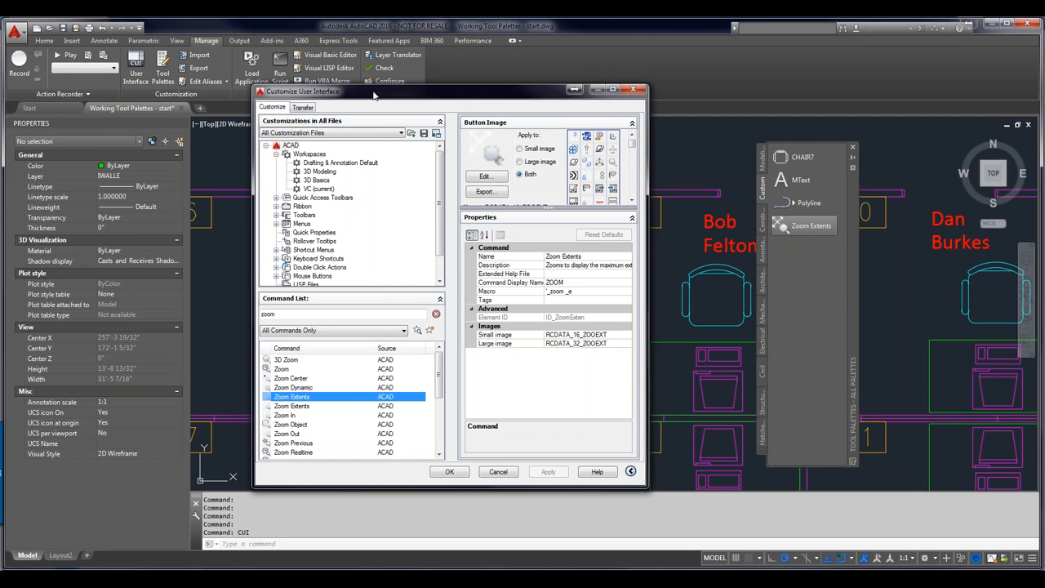
{"action": "left_click", "coordinate": [328, 43]}
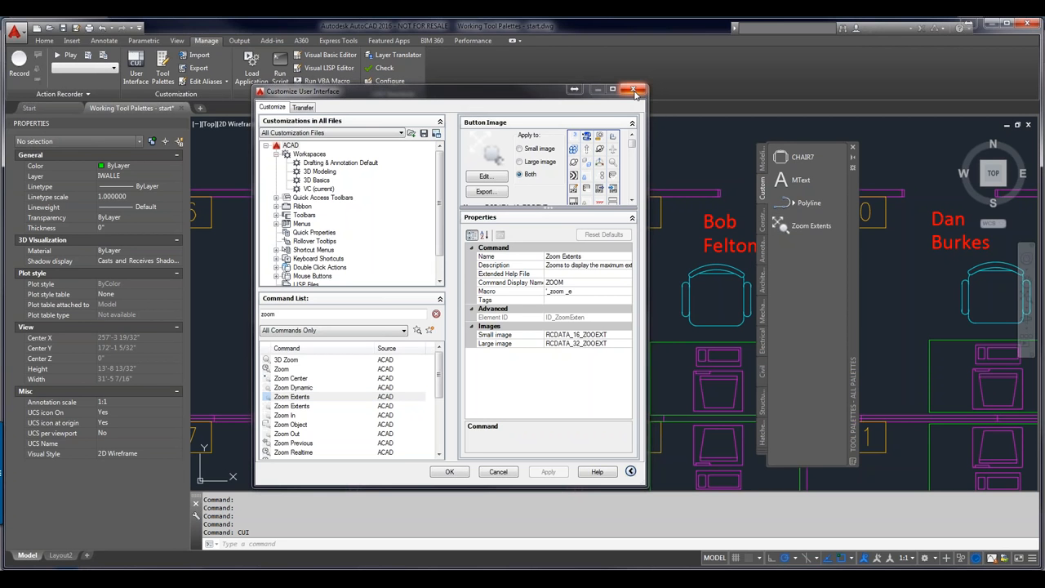
{"action": "left_click", "coordinate": [500, 472]}
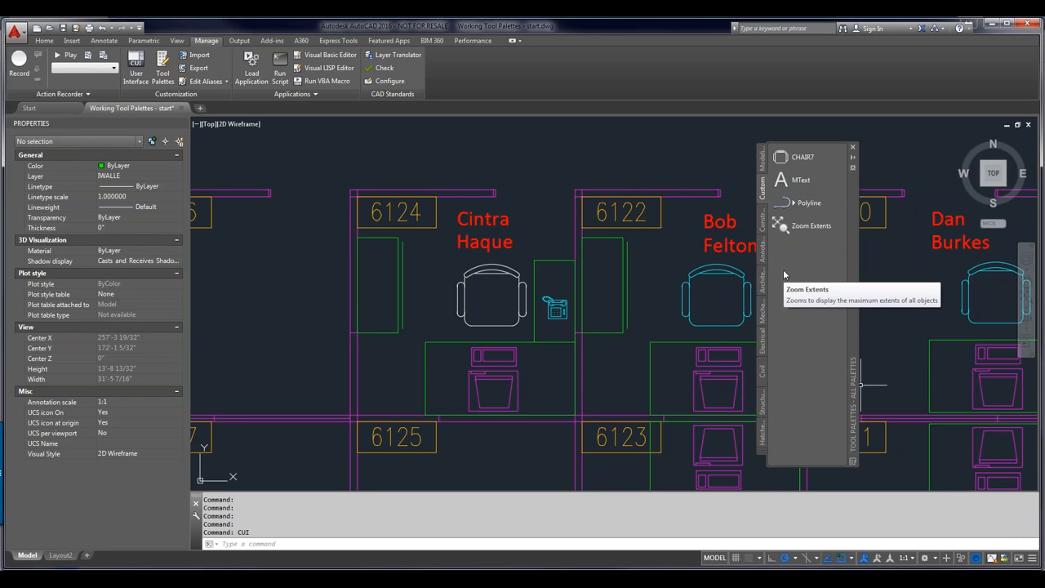
Step: Rename the CHAIR7 tool on the Custom palette as desk chair
{"action": "right_click", "coordinate": [793, 158]}
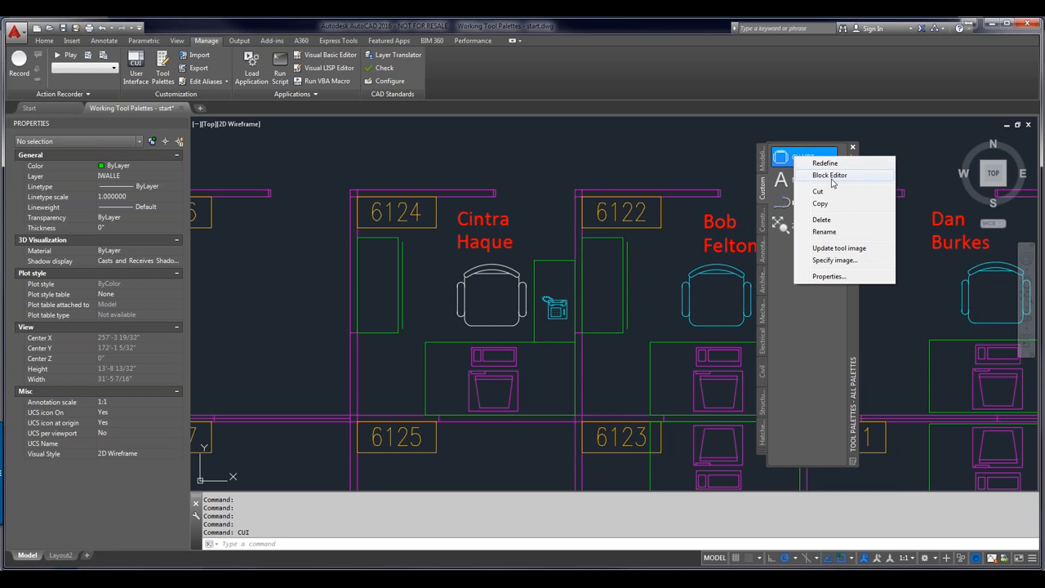
{"action": "left_click", "coordinate": [829, 235]}
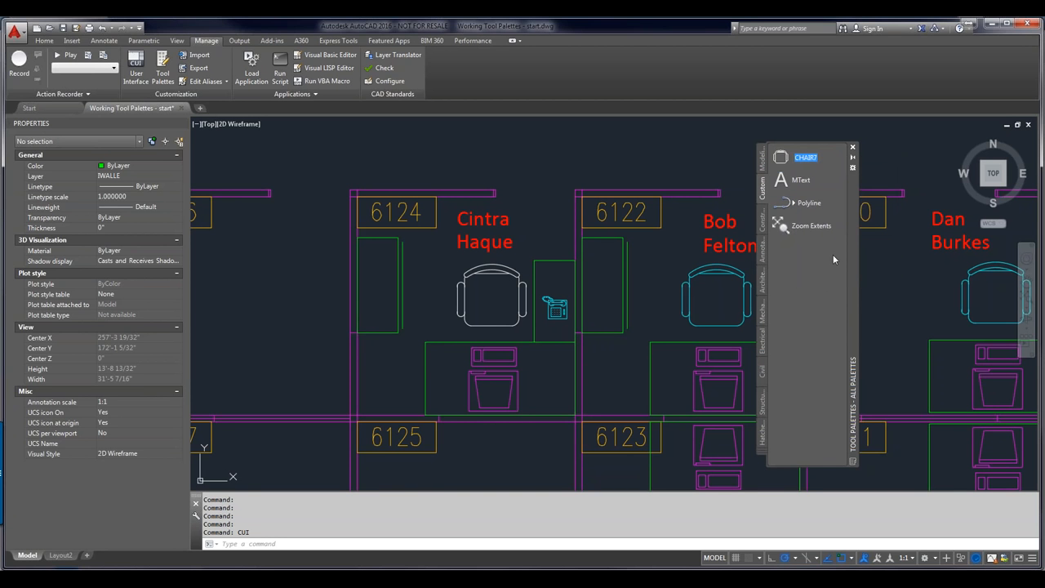
{"action": "type", "text": "desk chair"}
Step: Set Prompt for rotation to Yes in the desk chair tool's properties
{"action": "right_click", "coordinate": [820, 157]}
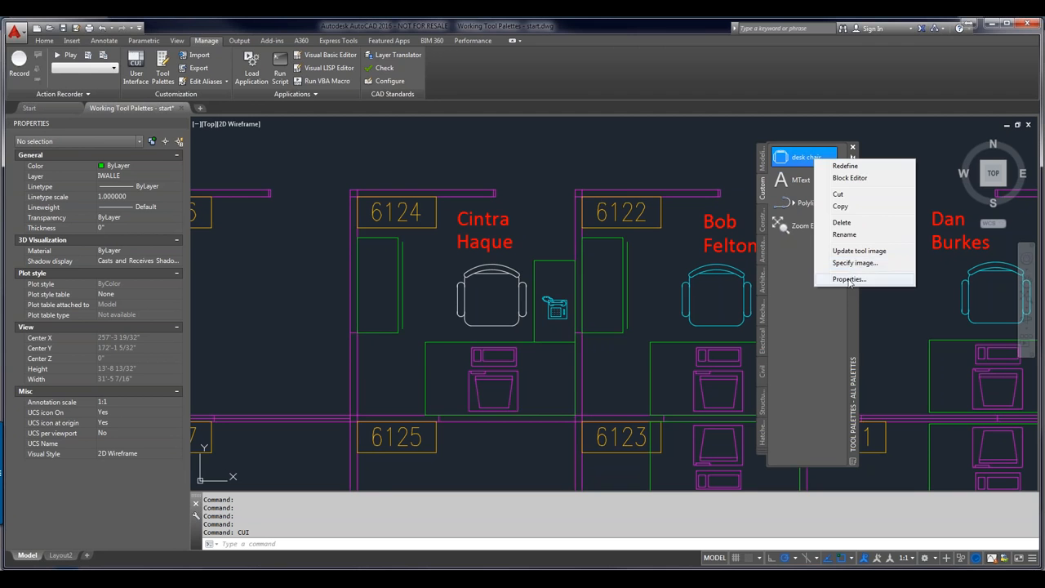
{"action": "left_click", "coordinate": [849, 279]}
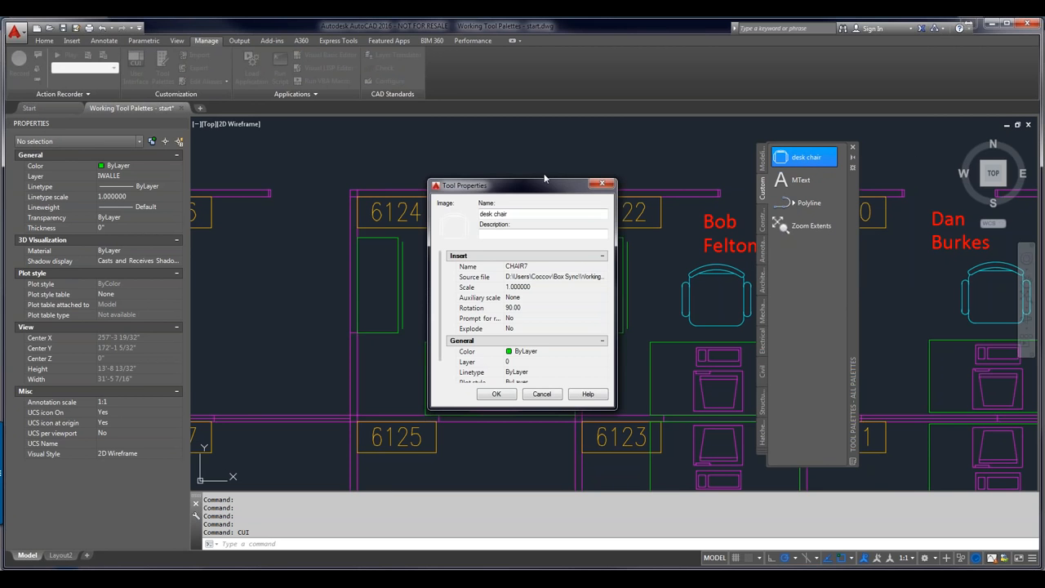
{"action": "left_click_drag", "start_coordinate": [509, 213], "coordinate": [479, 213]}
{"action": "left_click", "coordinate": [504, 235]}
{"action": "left_click_drag", "start_coordinate": [616, 290], "coordinate": [711, 289]}
{"action": "left_click", "coordinate": [574, 277]}
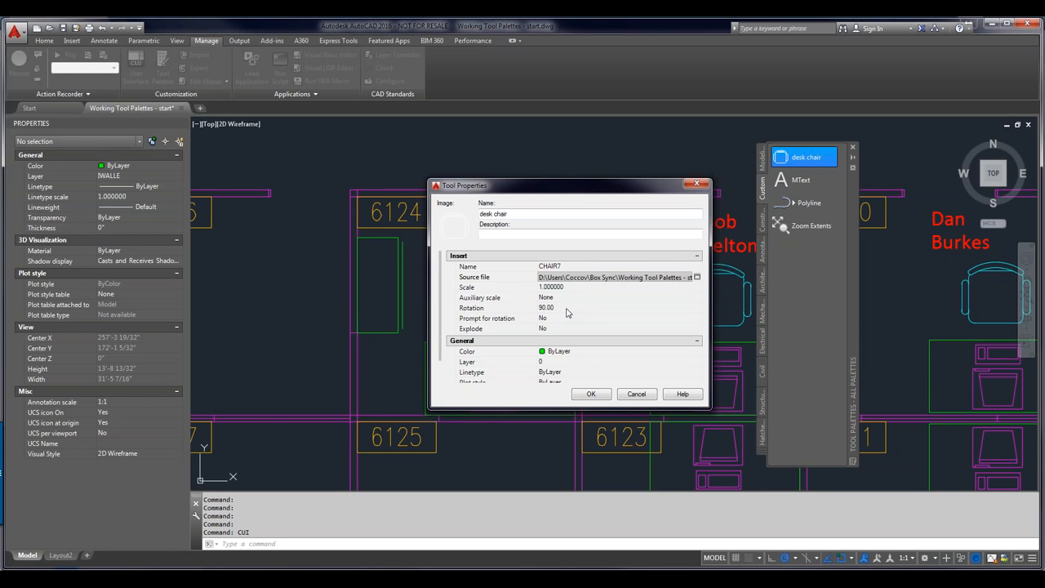
{"action": "left_click", "coordinate": [618, 319]}
{"action": "left_click", "coordinate": [617, 320]}
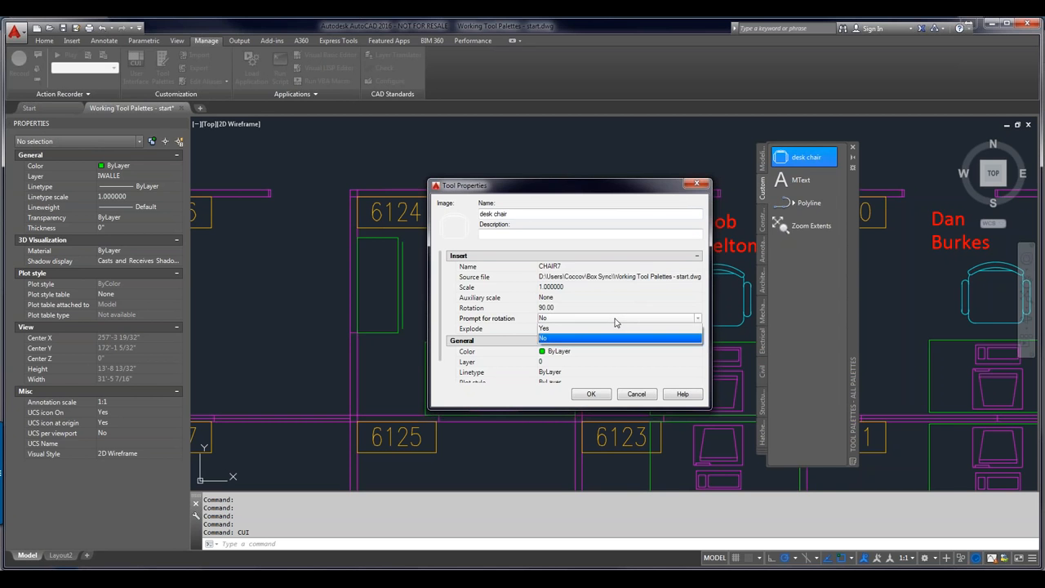
{"action": "left_click", "coordinate": [607, 329]}
{"action": "left_click", "coordinate": [606, 328]}
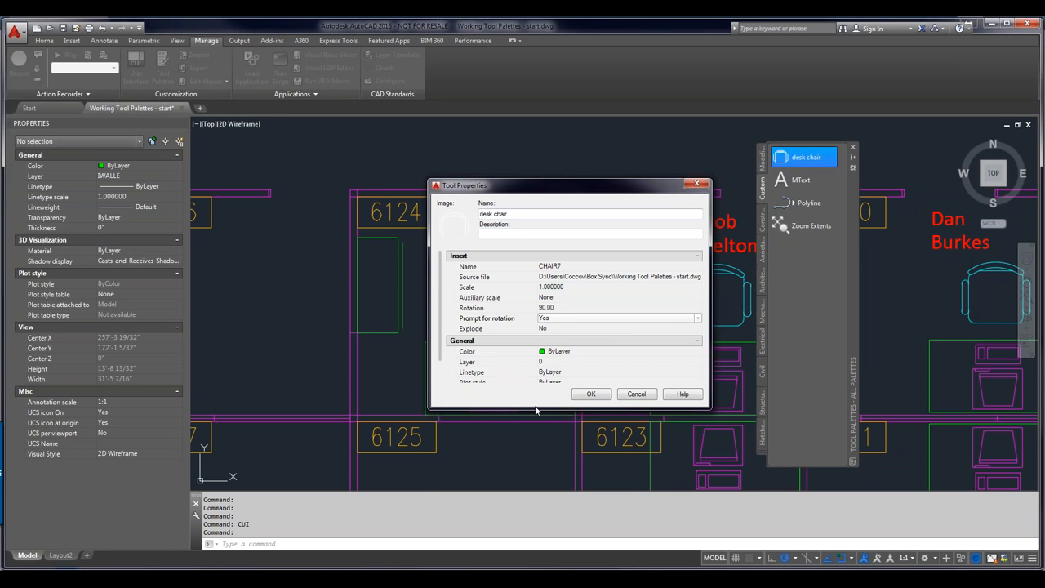
Step: Assign the desk chair tool to the CHAIRS layer and accept the tool properties
{"action": "left_click_drag", "start_coordinate": [533, 411], "coordinate": [533, 476]}
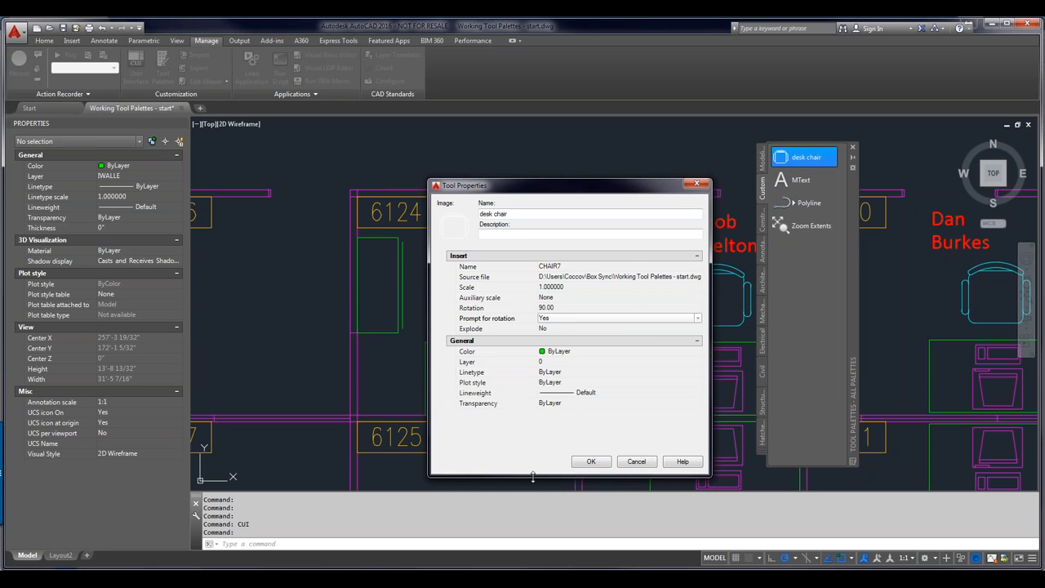
{"action": "left_click", "coordinate": [550, 362]}
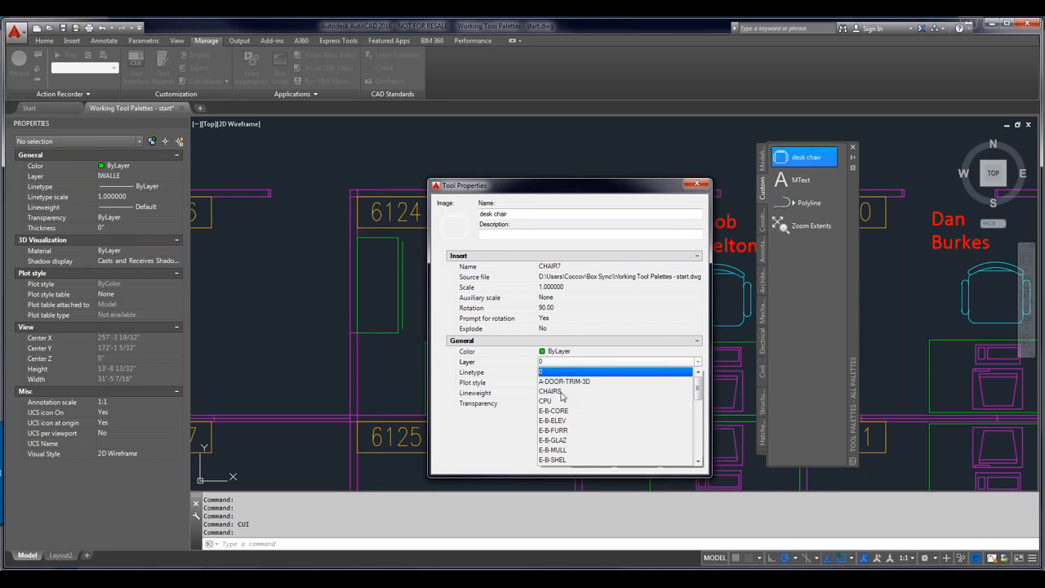
{"action": "left_click", "coordinate": [560, 392]}
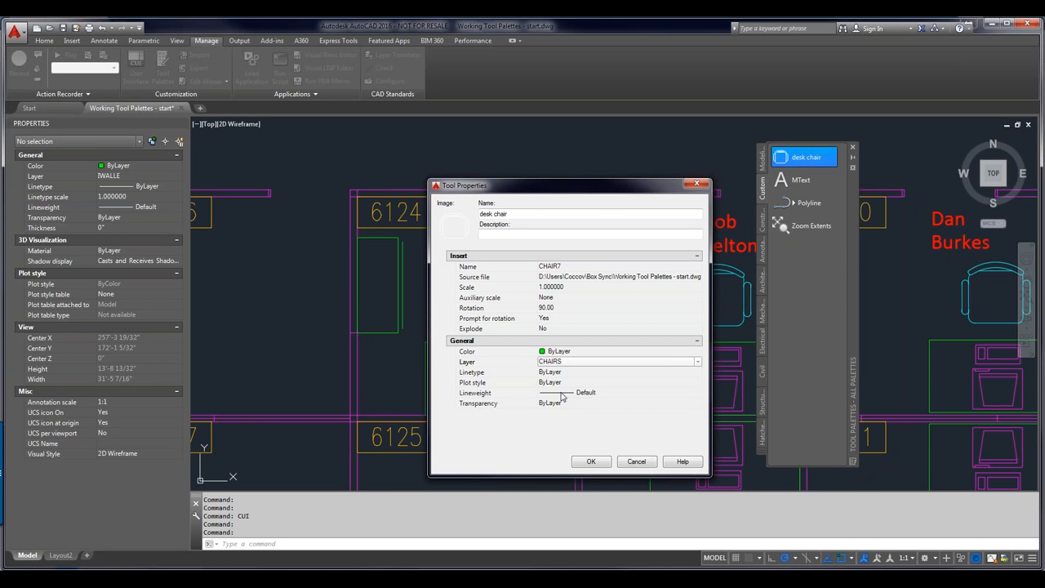
{"action": "left_click", "coordinate": [605, 467]}
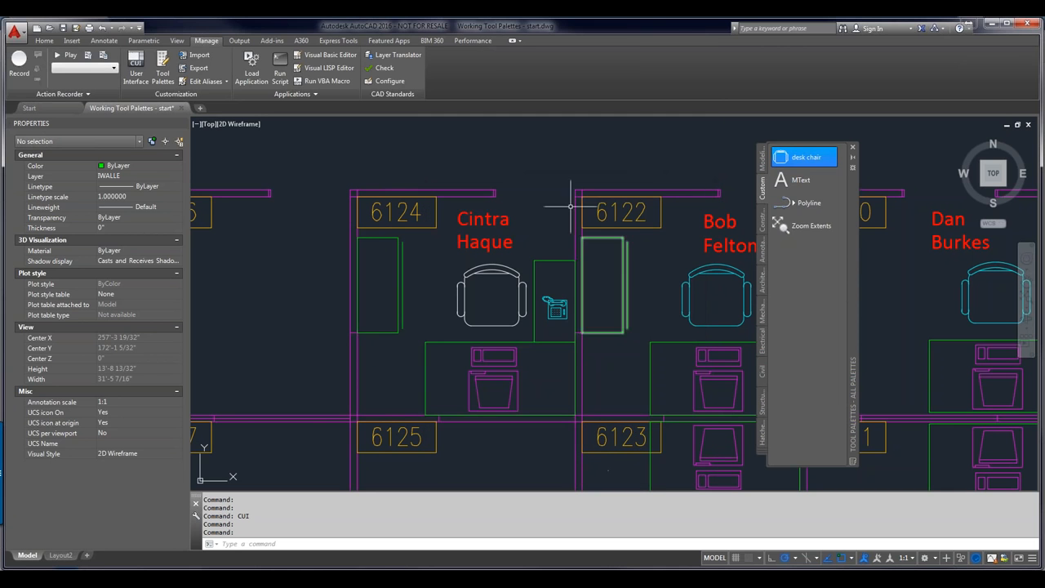
Step: Place a desk chair from the Custom palette in the empty office west of 6124 and check its layer
{"action": "left_click", "coordinate": [782, 162]}
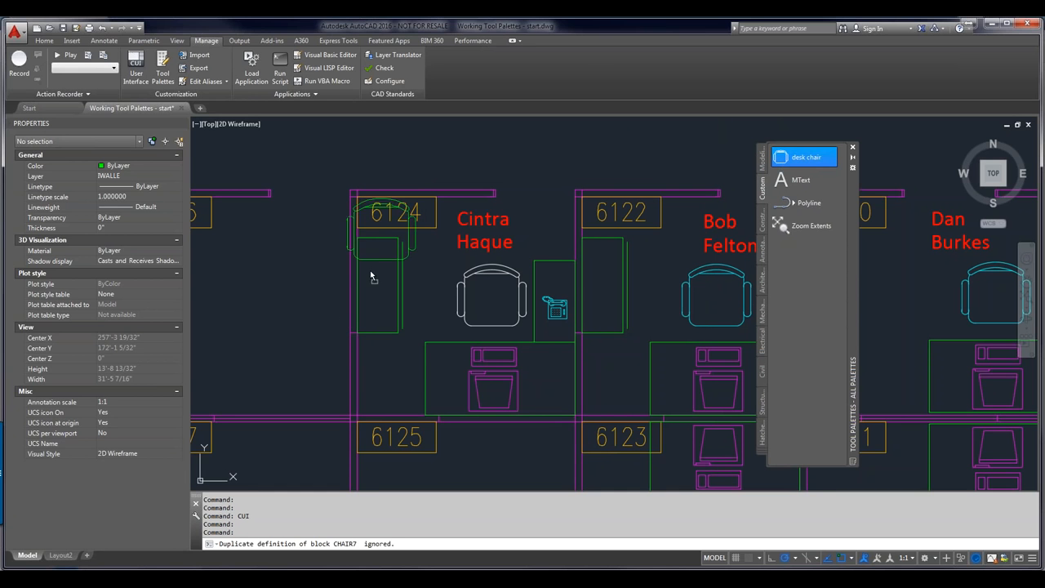
{"action": "left_click", "coordinate": [284, 343]}
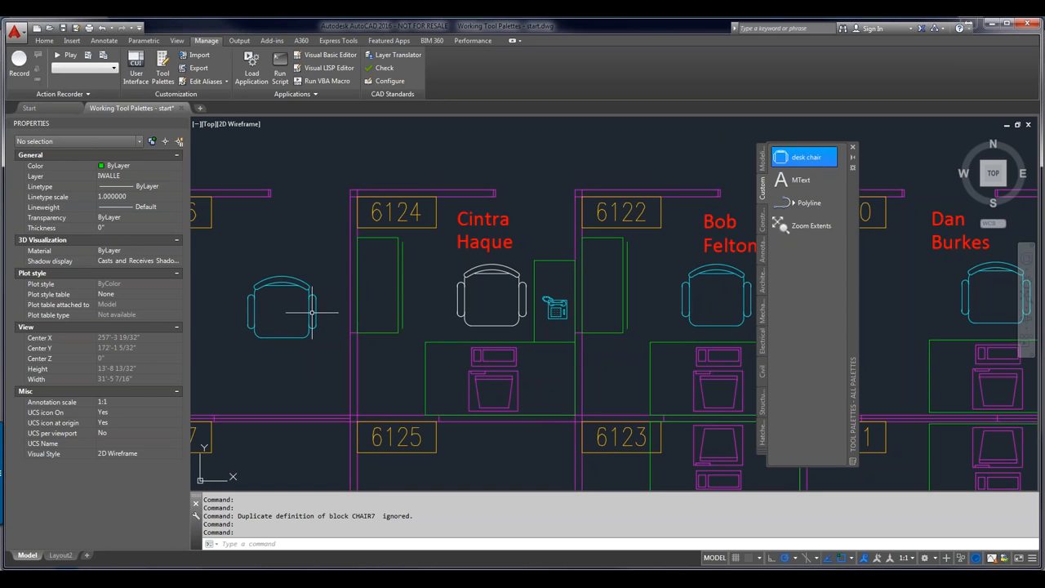
{"action": "mouse_move", "coordinate": [309, 316]}
{"action": "left_click", "coordinate": [310, 316]}
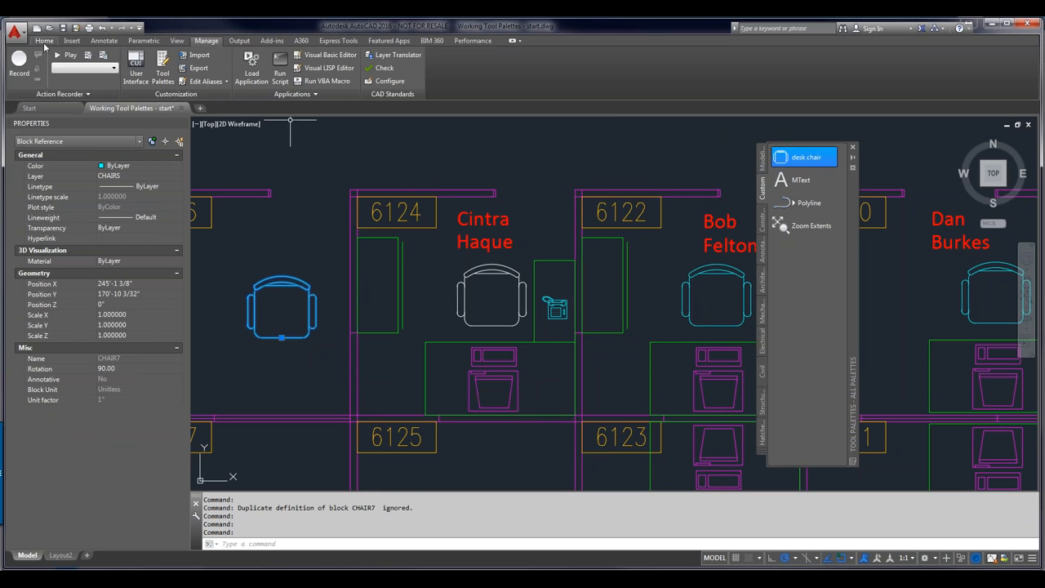
{"action": "left_click", "coordinate": [44, 41]}
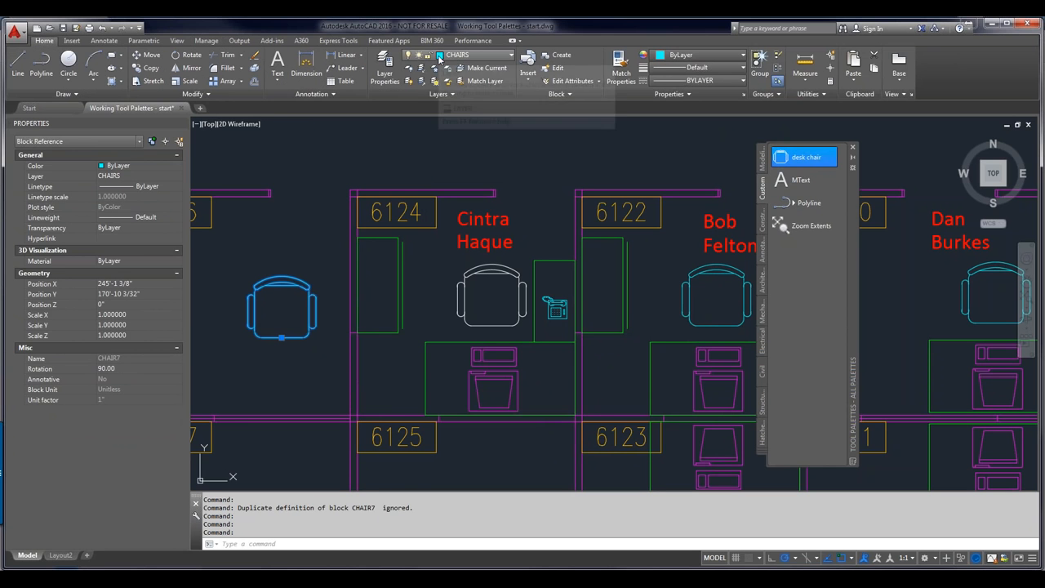
{"action": "right_click", "coordinate": [439, 55]}
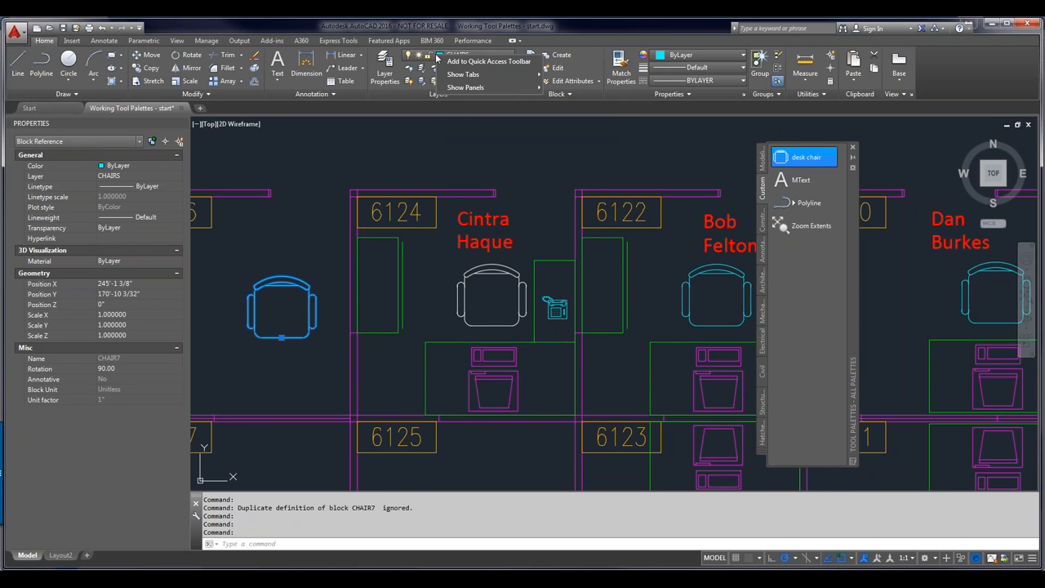
{"action": "left_click", "coordinate": [525, 282]}
Step: Check the layer and color of the original chair in office 6124
{"action": "left_click", "coordinate": [506, 273]}
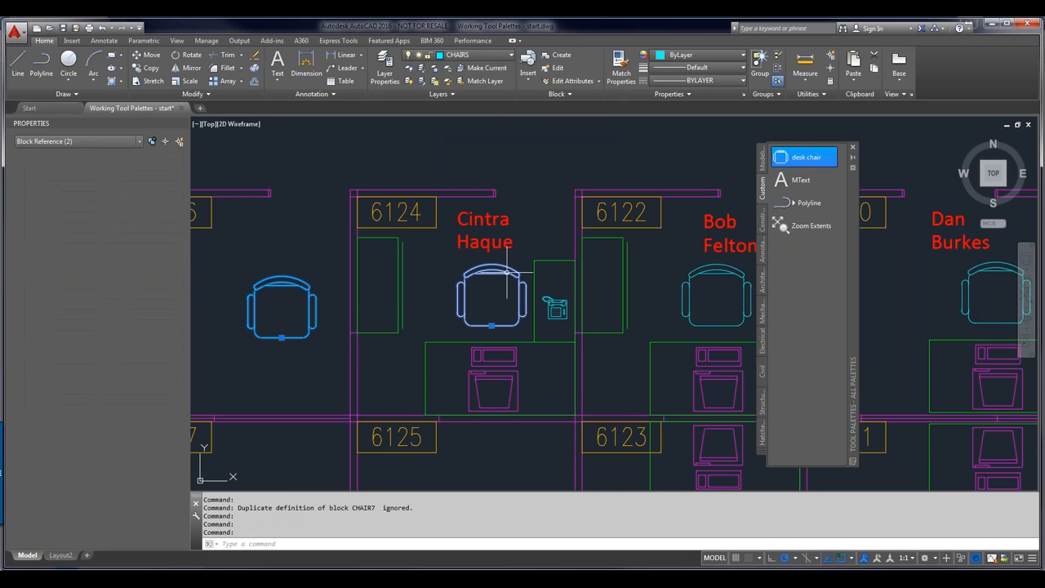
{"action": "key", "text": "Escape"}
{"action": "left_click", "coordinate": [506, 270]}
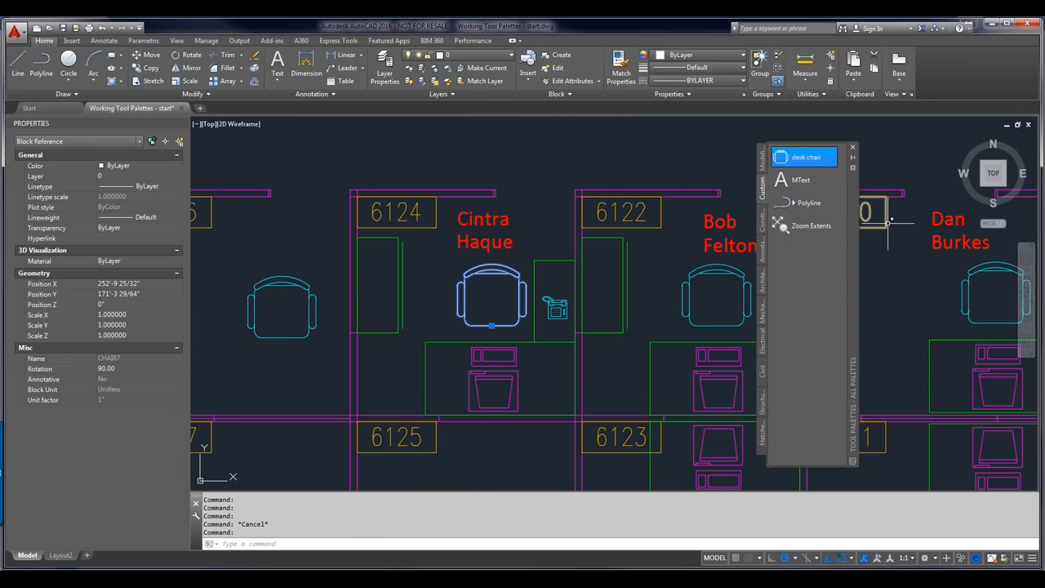
Step: Insert another desk chair above the one just placed west of office 6124, with a rotation angle of 0
{"action": "left_click", "coordinate": [805, 156]}
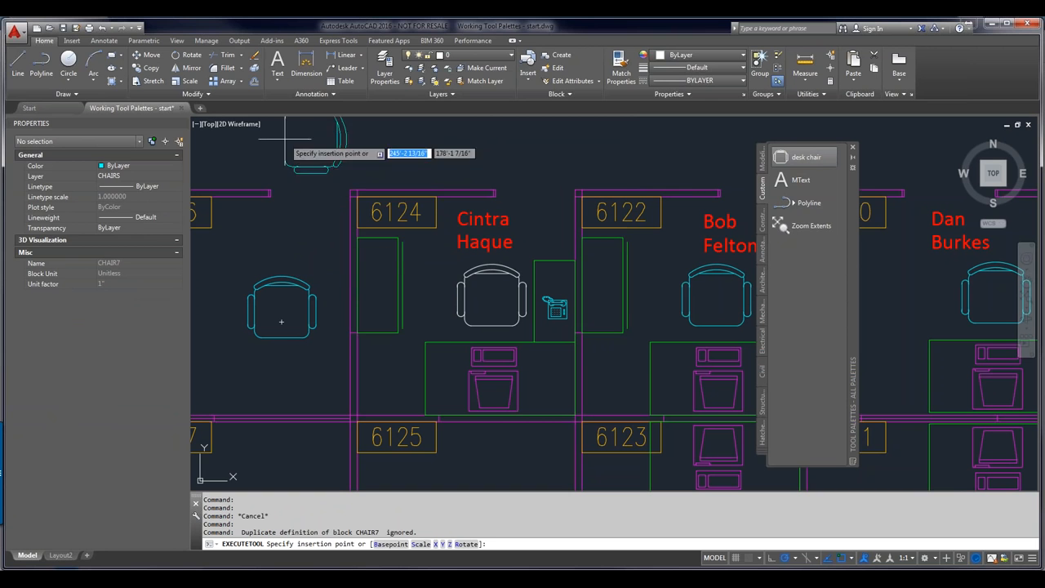
{"action": "left_click", "coordinate": [291, 227]}
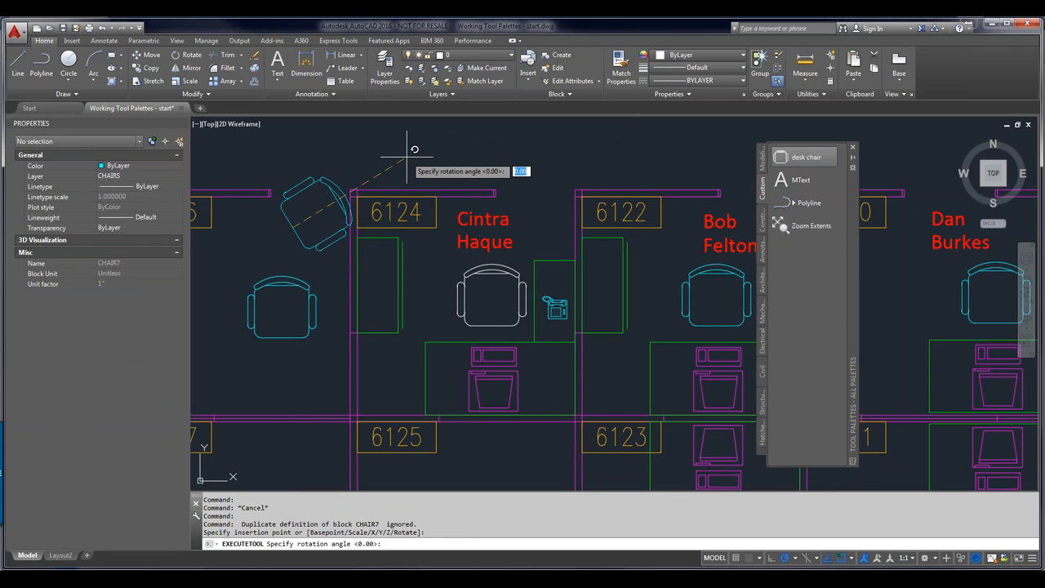
{"action": "key", "text": "Return"}
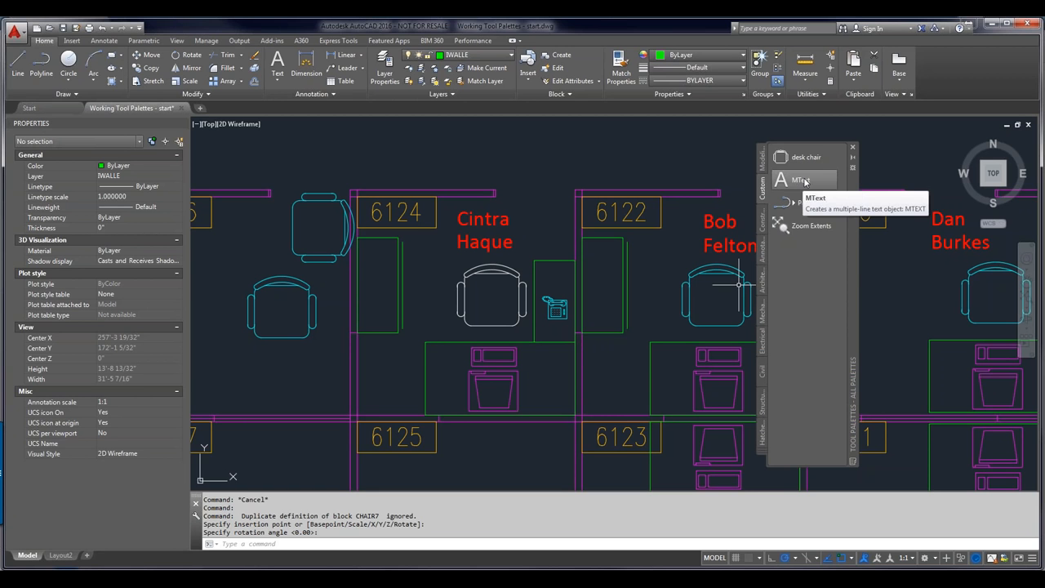
Step: Open the properties of the MText tool on the Custom palette and rename the tool Label
{"action": "right_click", "coordinate": [804, 182]}
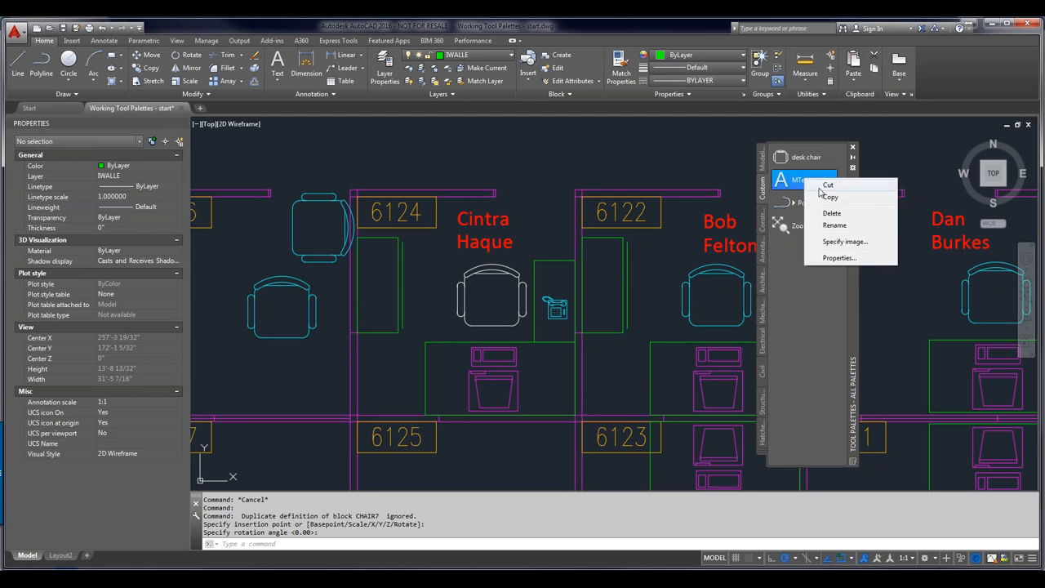
{"action": "left_click", "coordinate": [831, 258]}
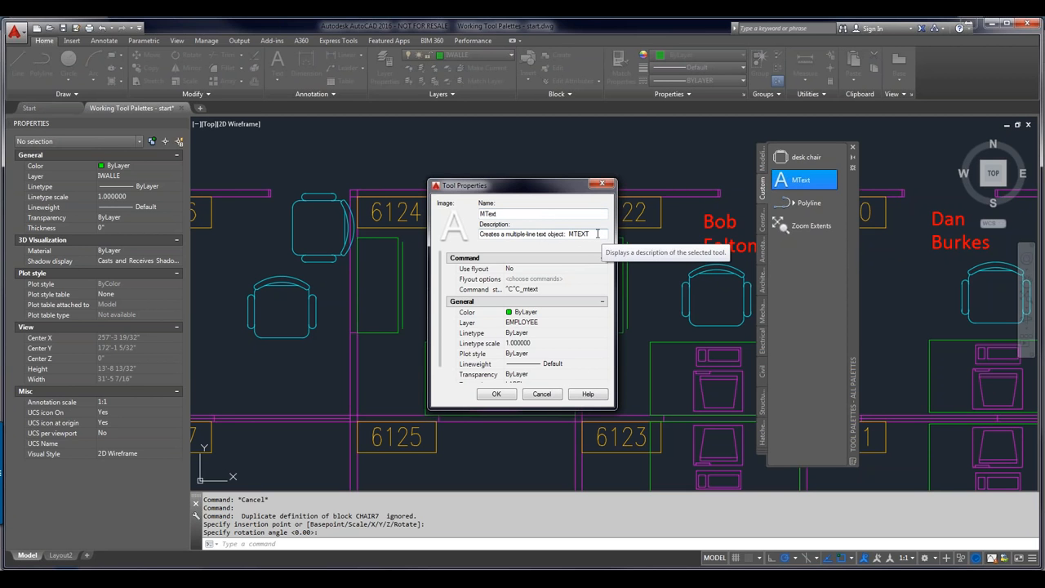
{"action": "double_click", "coordinate": [489, 213]}
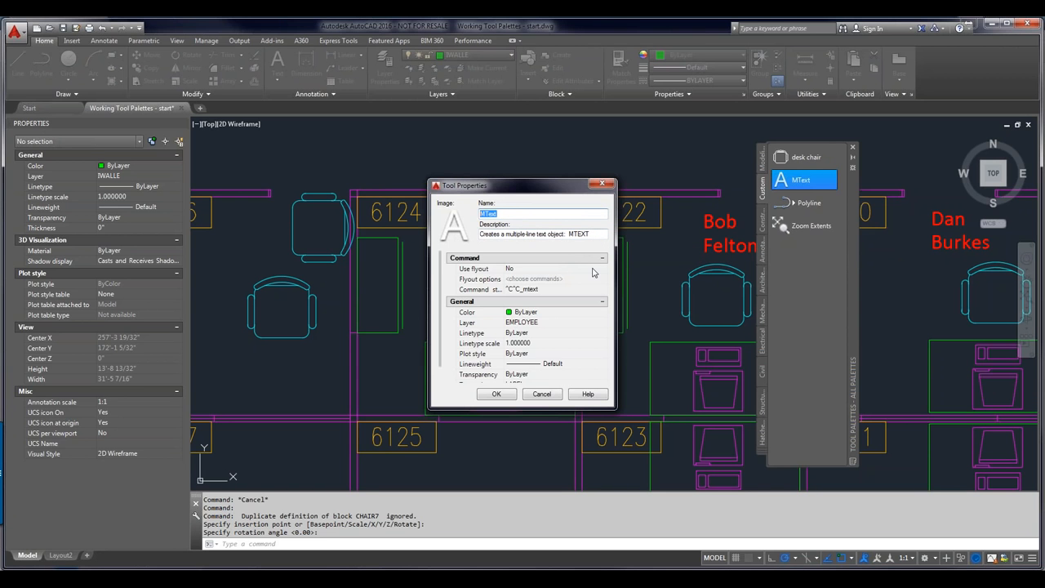
{"action": "type", "text": "Labe"}
Step: Replace the Label tool's description with "Use for names", check its layer and text style settings, and accept the properties
{"action": "left_click_drag", "start_coordinate": [589, 234], "coordinate": [497, 234]}
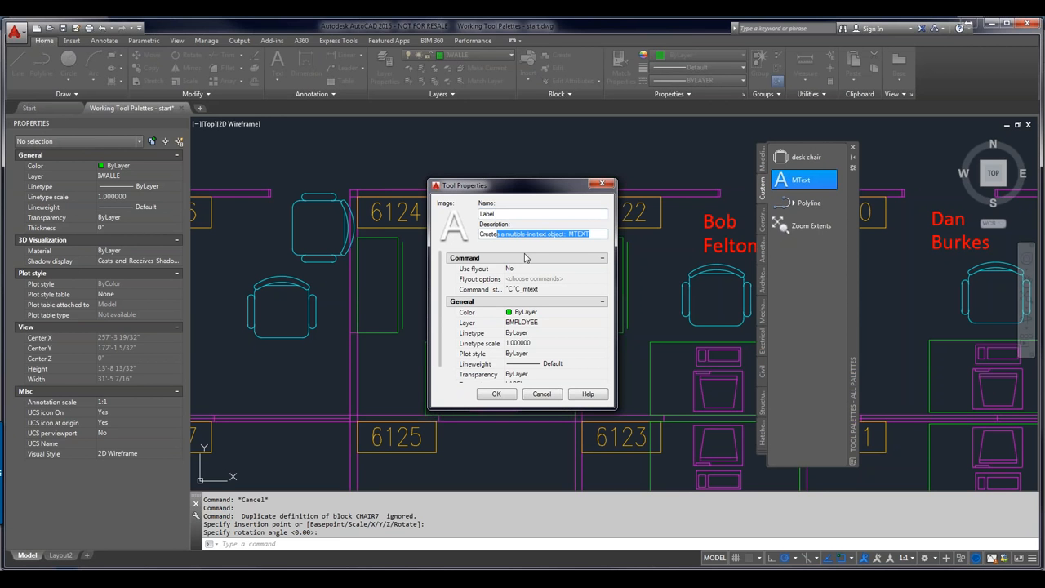
{"action": "key", "text": "BackSpace"}
{"action": "key", "text": "BackSpace"}
{"action": "key", "text": "BackSpace"}
{"action": "key", "text": "BackSpace"}
{"action": "key", "text": "BackSpace"}
{"action": "key", "text": "BackSpace"}
{"action": "key", "text": "BackSpace"}
{"action": "type", "text": "Us"}
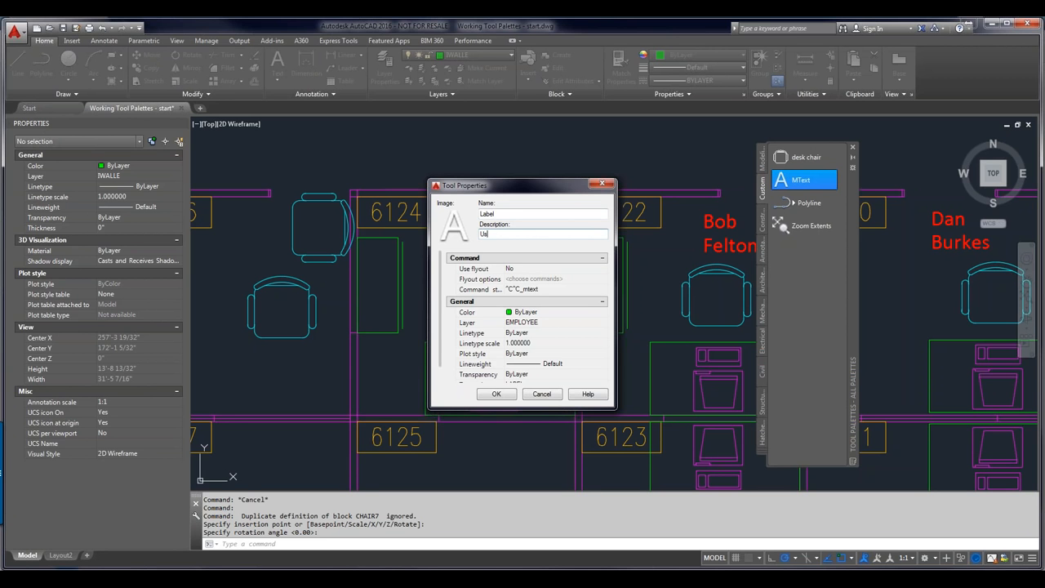
{"action": "type", "text": "e for names"}
{"action": "left_click", "coordinate": [532, 323]}
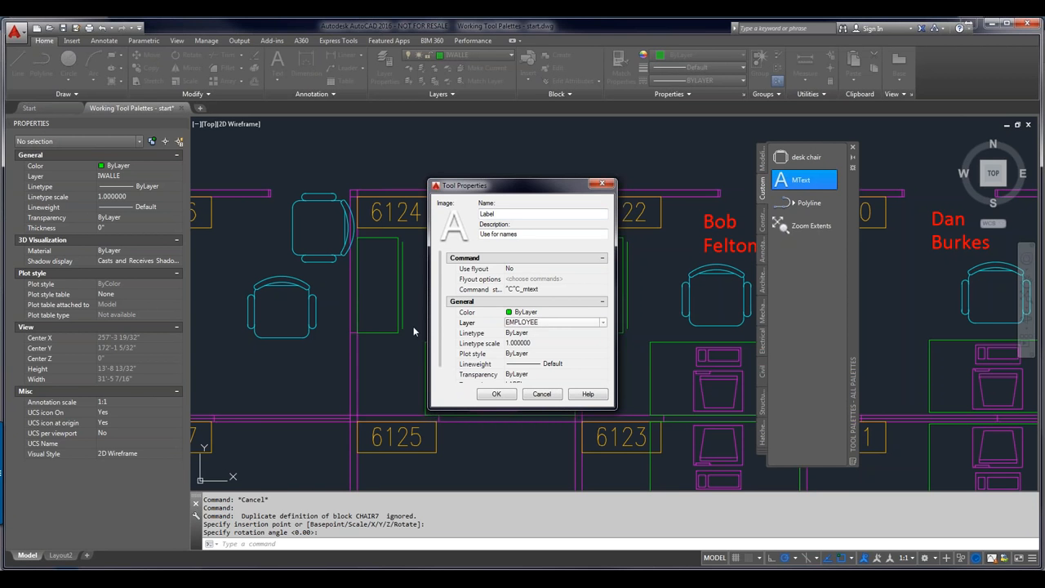
{"action": "left_click_drag", "start_coordinate": [444, 320], "coordinate": [437, 371]}
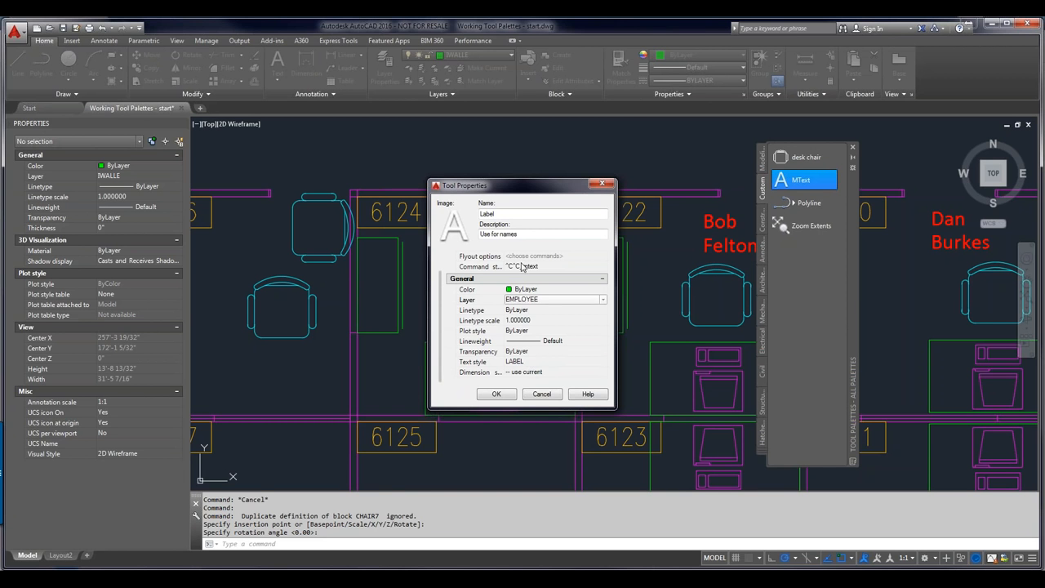
{"action": "left_click", "coordinate": [497, 394]}
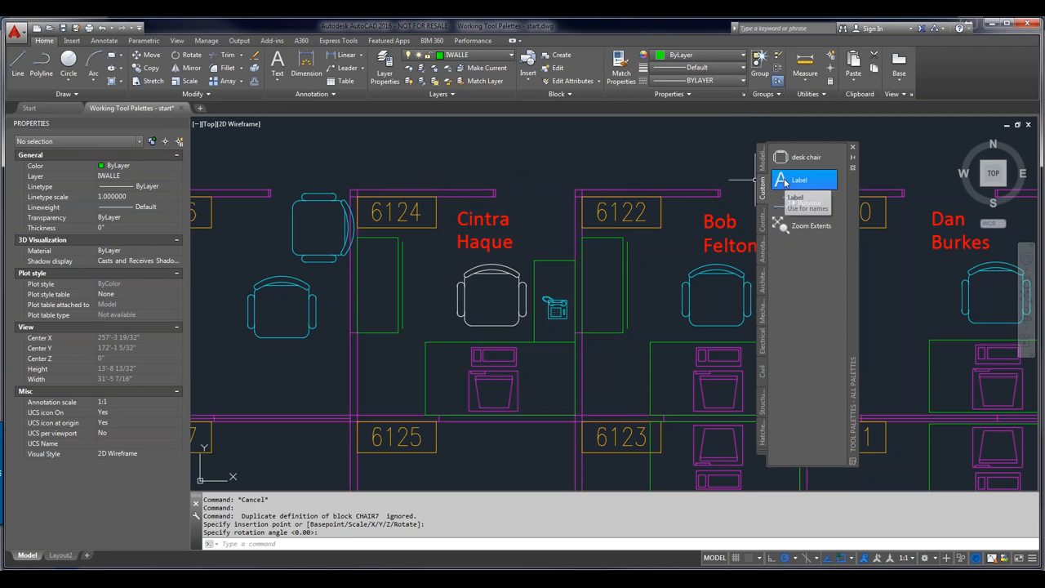
Step: Use the Label tool to place the multiline text "Blah blah" above the cubicles, between offices 6124 and 6122
{"action": "left_click", "coordinate": [786, 181]}
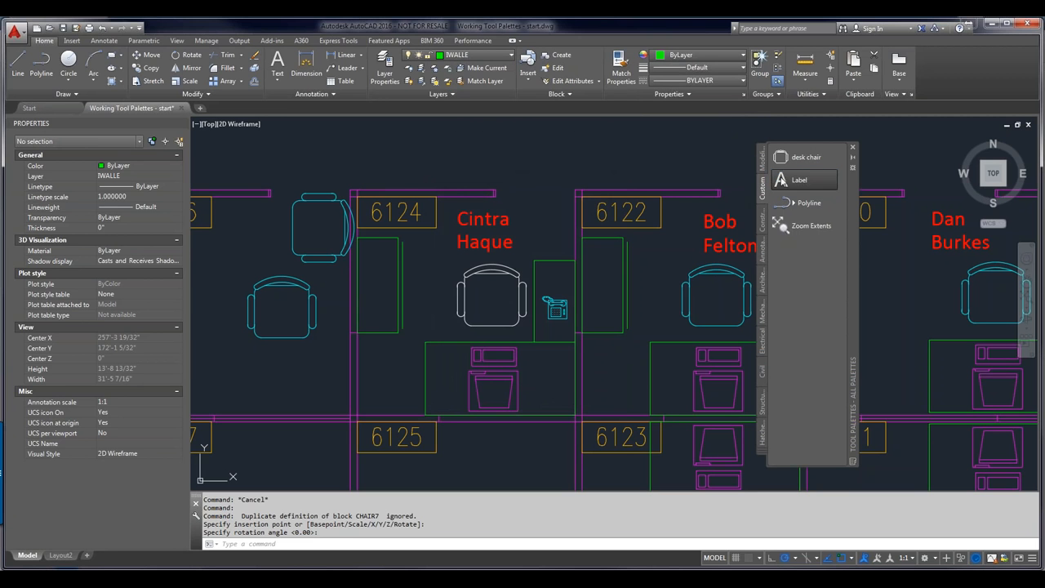
{"action": "left_click", "coordinate": [512, 137]}
{"action": "left_click", "coordinate": [596, 184]}
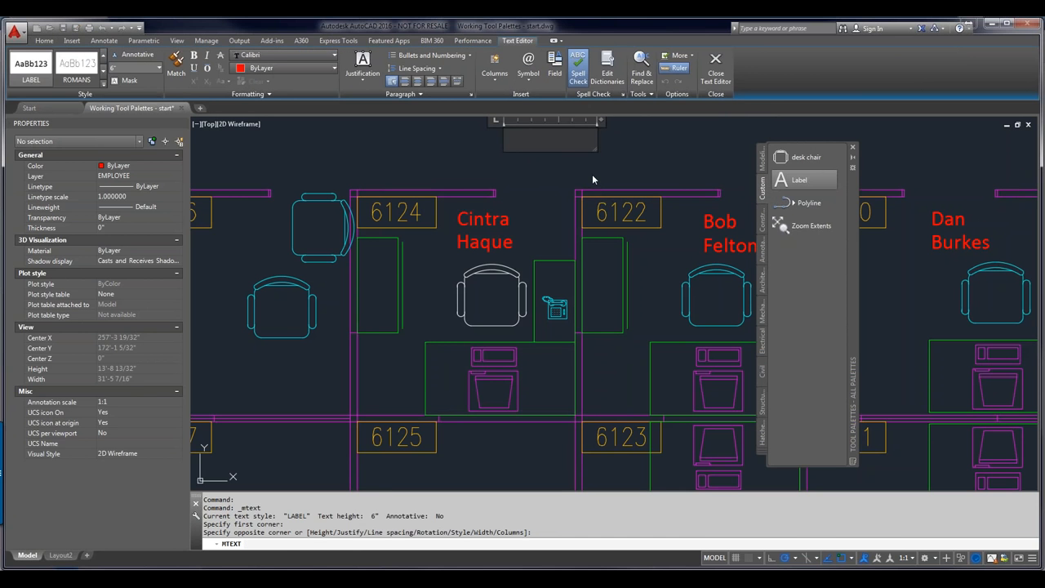
{"action": "type", "text": "Blah blah"}
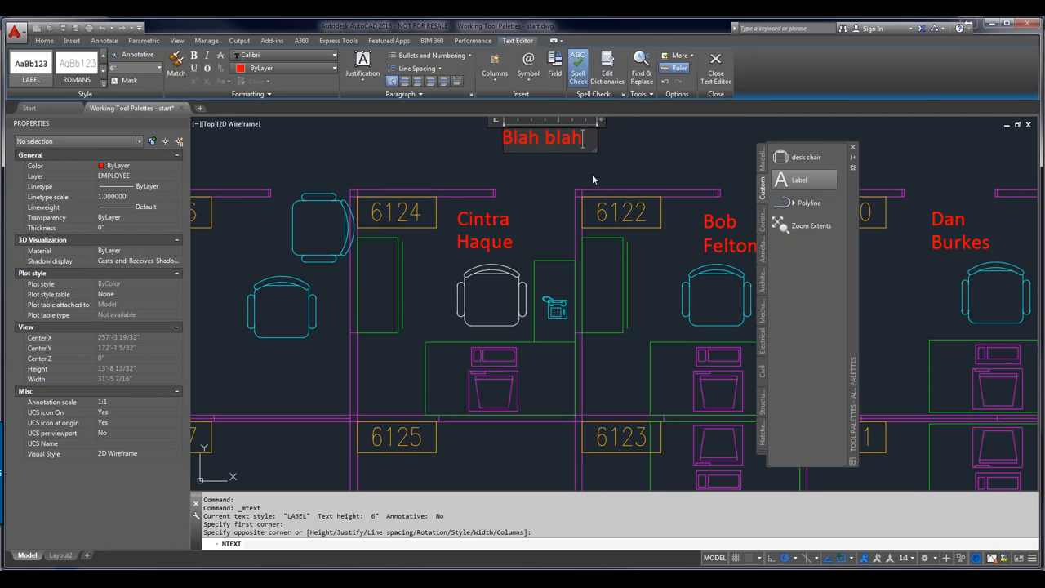
{"action": "left_click", "coordinate": [638, 144]}
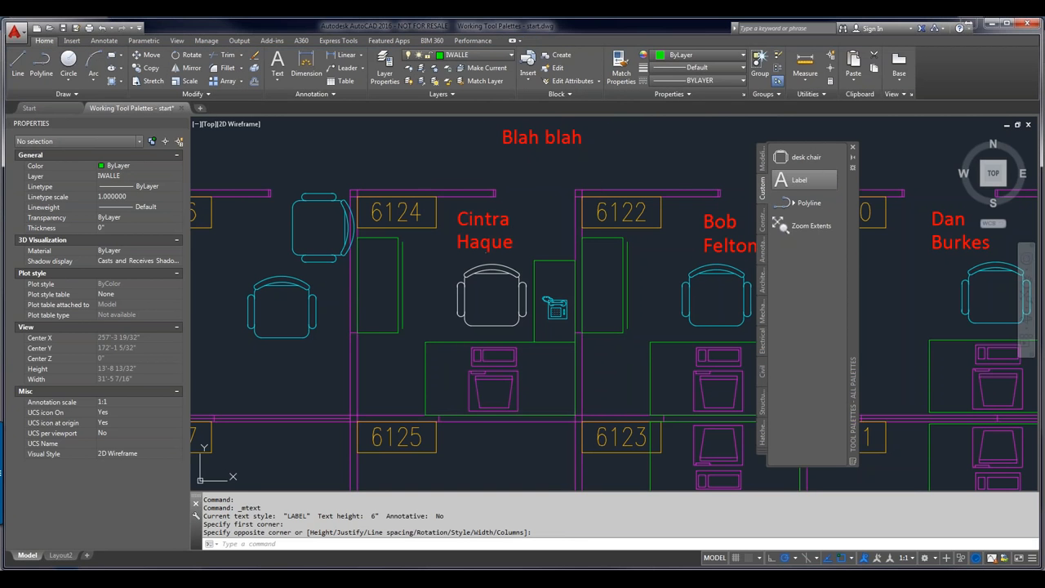
Step: Compare the properties of the "Blah blah" text with those of the employee label in office 6124
{"action": "left_click", "coordinate": [486, 225]}
{"action": "left_click", "coordinate": [516, 139]}
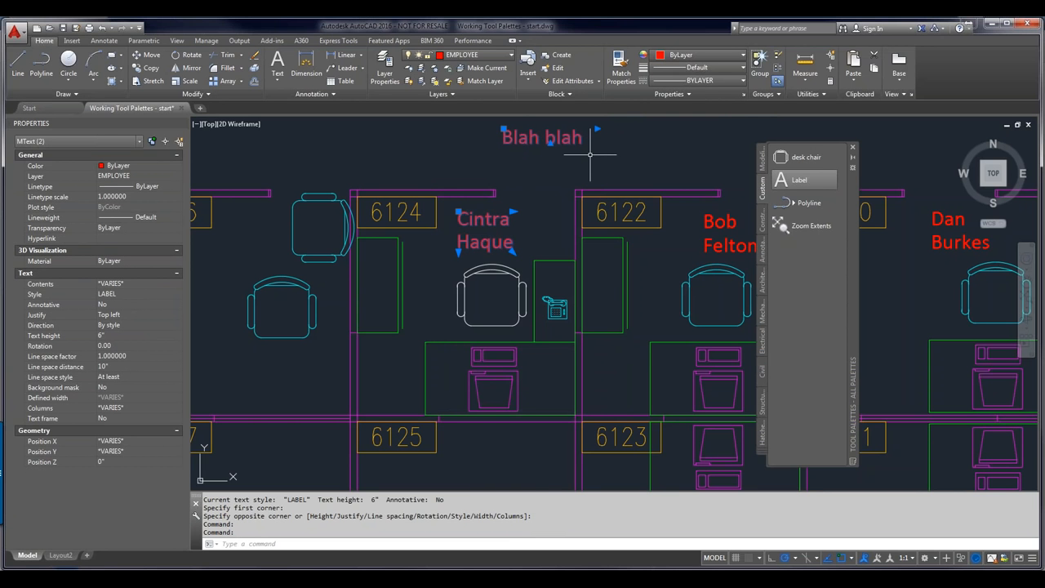
{"action": "key", "text": "Escape"}
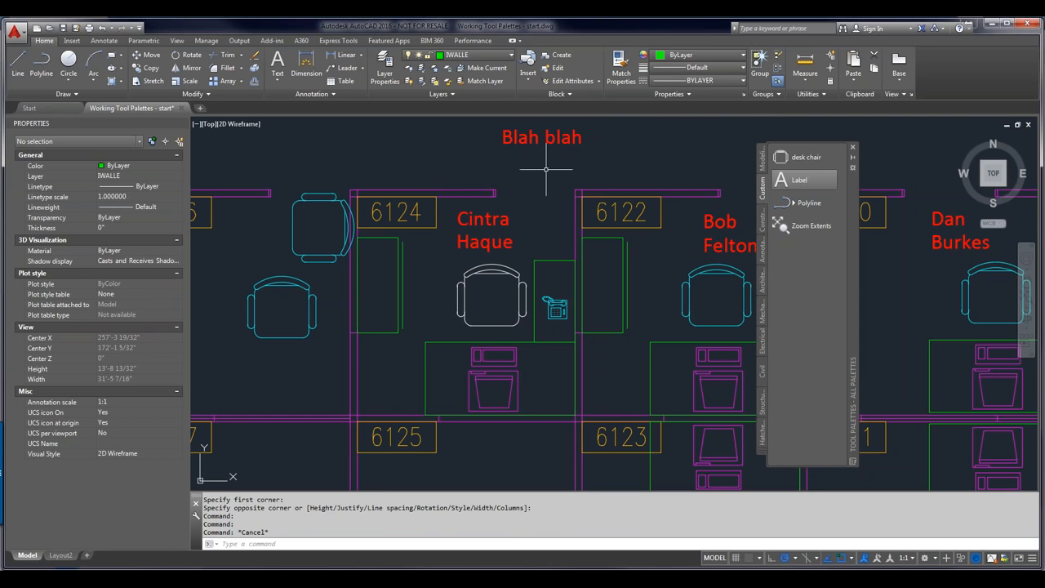
{"action": "left_click", "coordinate": [514, 133]}
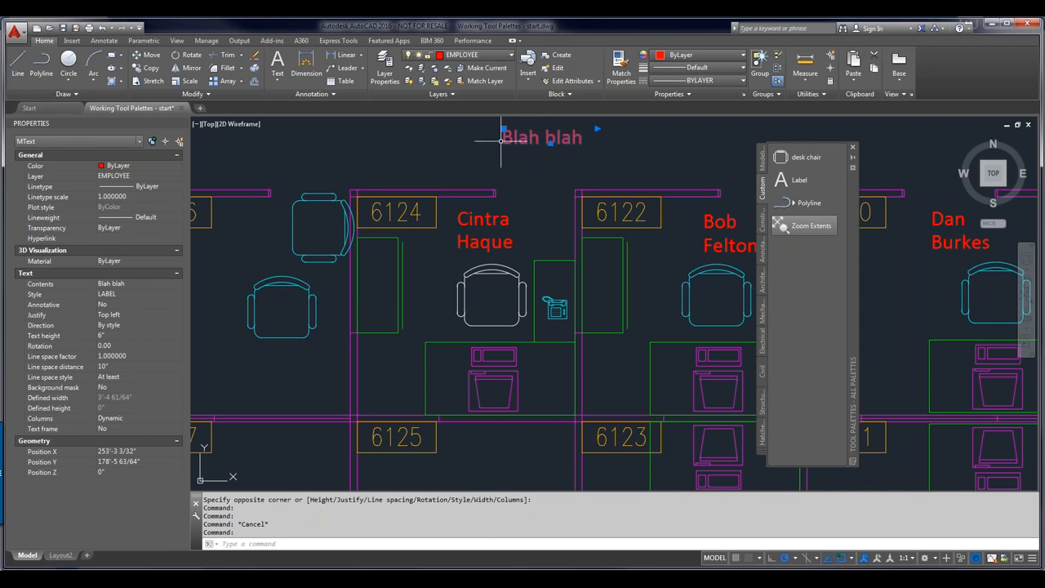
{"action": "key", "text": "Escape"}
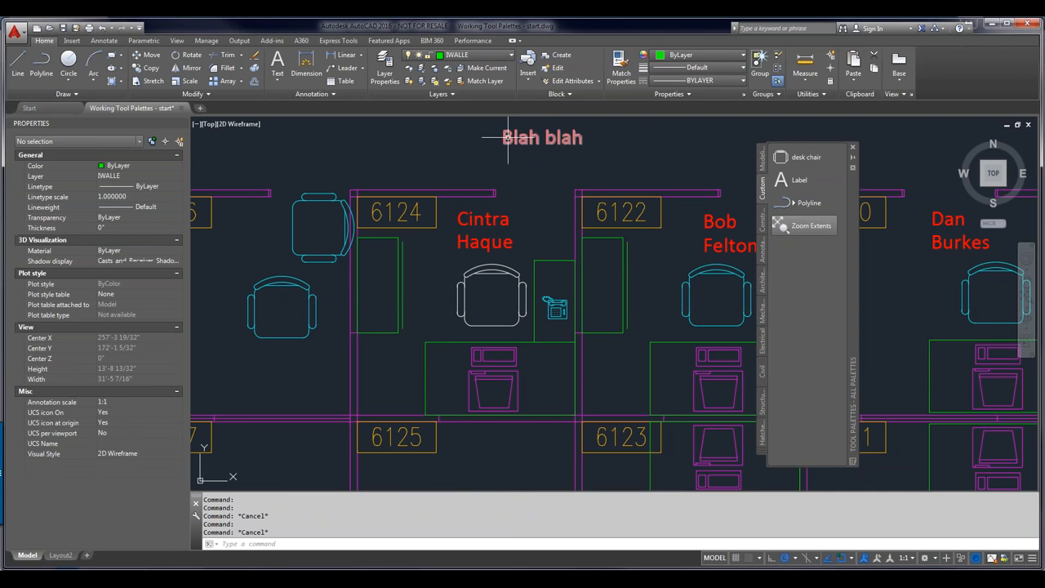
Step: Open the properties of the Polyline tool on the Custom palette and name the tool Cubicle Panels
{"action": "right_click", "coordinate": [805, 210]}
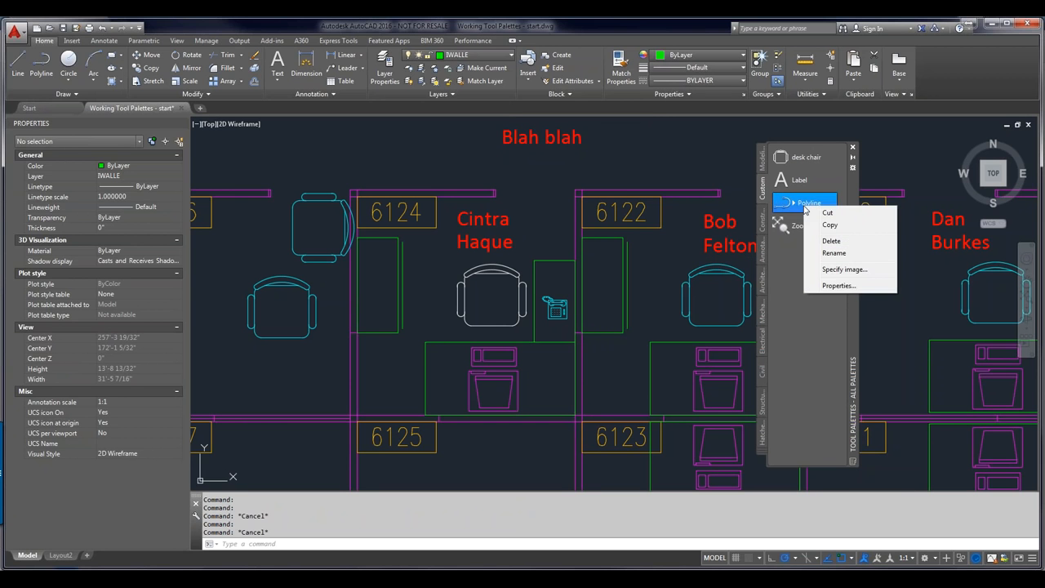
{"action": "left_click", "coordinate": [832, 286]}
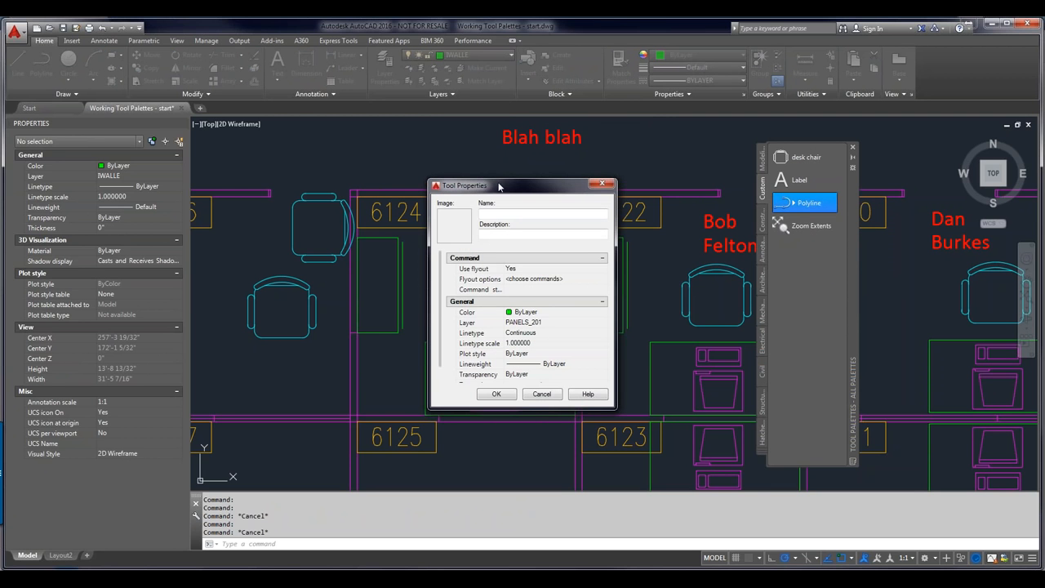
{"action": "left_click", "coordinate": [515, 212]}
{"action": "type", "text": "P"}
{"action": "key", "text": "BackSpace"}
{"action": "key", "text": "BackSpace"}
{"action": "type", "text": "Cubicle Panels"}
Step: Exclude Line, Ellipse, Ray, Spline and Construction Line from the Cubicle Panels tool's flyout shapes
{"action": "left_click", "coordinate": [576, 283]}
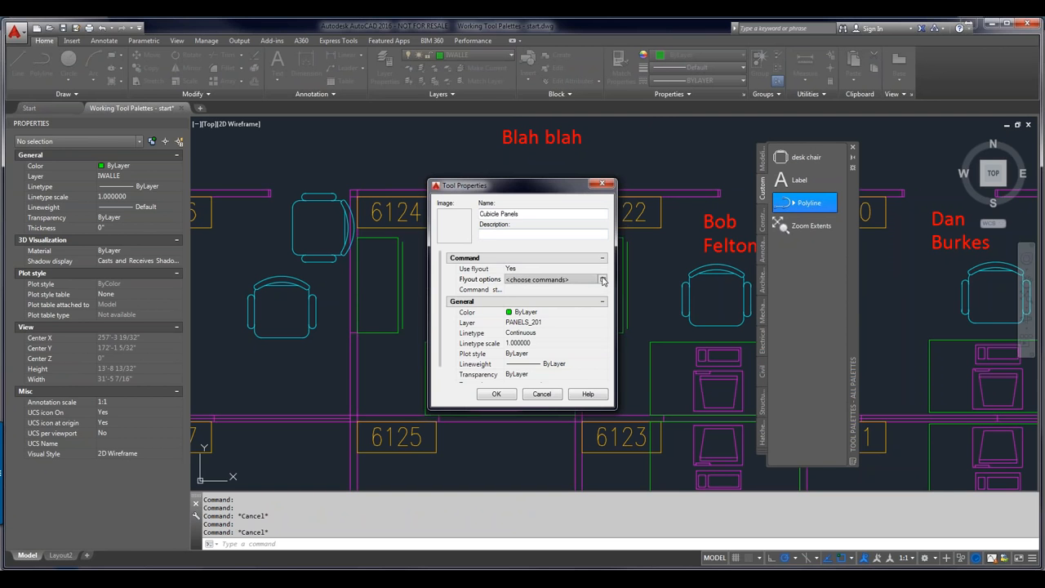
{"action": "left_click", "coordinate": [603, 280]}
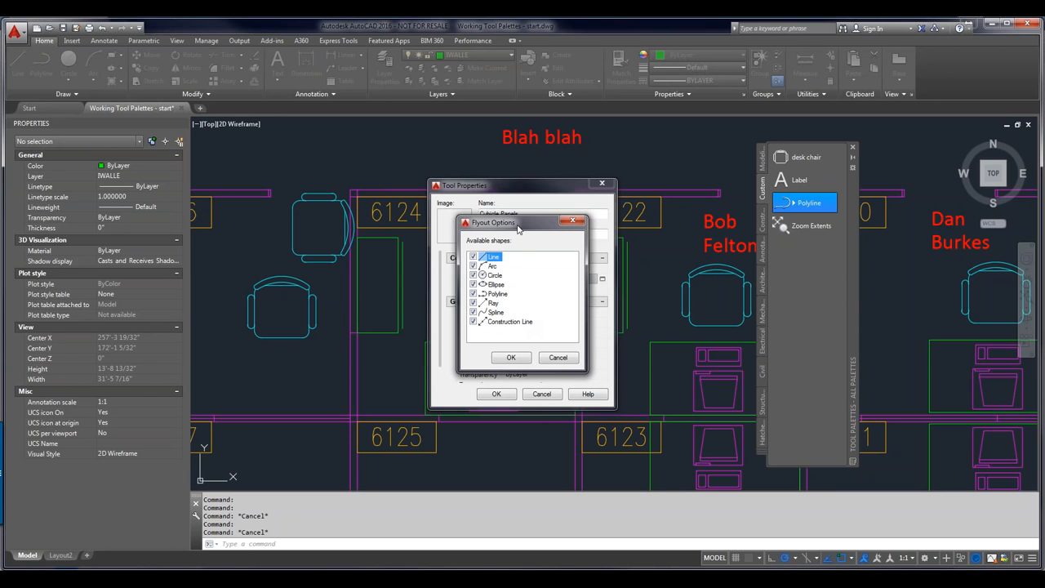
{"action": "left_click_drag", "start_coordinate": [518, 230], "coordinate": [547, 243]}
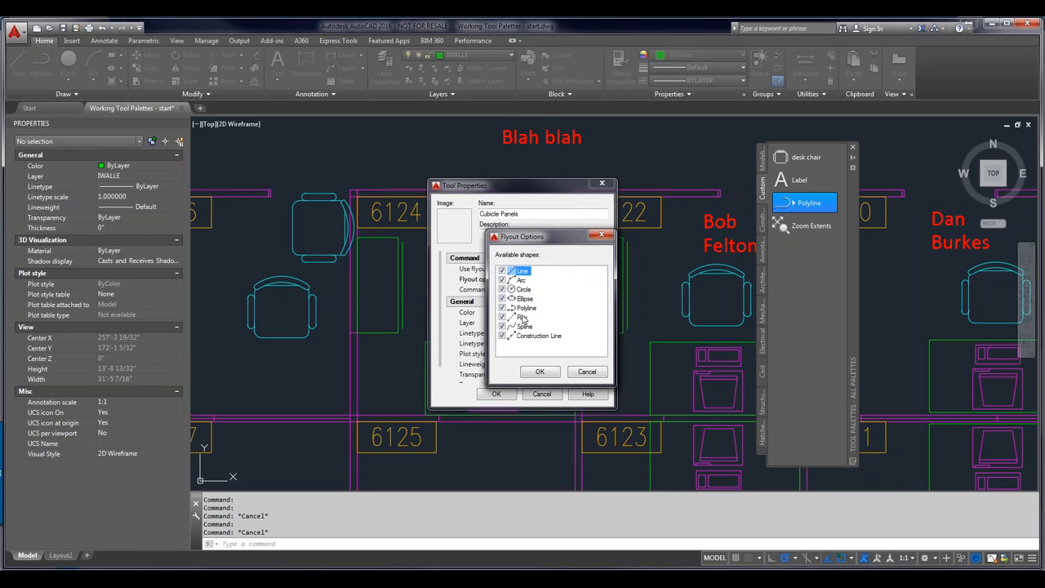
{"action": "left_click", "coordinate": [560, 301]}
{"action": "left_click", "coordinate": [503, 271]}
{"action": "left_click", "coordinate": [502, 299]}
{"action": "left_click", "coordinate": [502, 317]}
{"action": "left_click", "coordinate": [502, 326]}
{"action": "left_click", "coordinate": [502, 336]}
{"action": "left_click", "coordinate": [541, 372]}
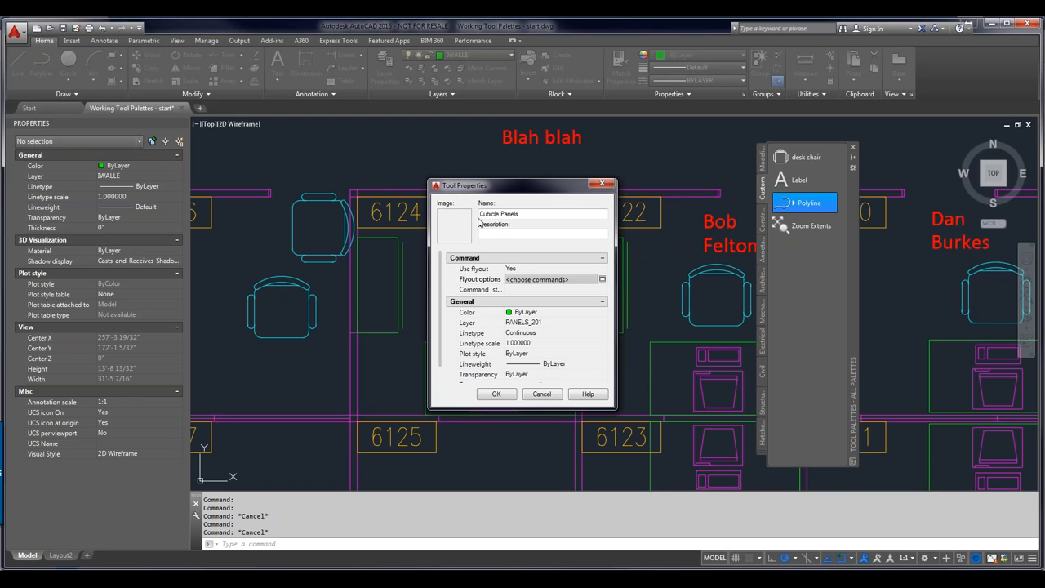
Step: Turn off the flyout for the Cubicle Panels tool, review its general settings and accept the properties
{"action": "left_click", "coordinate": [532, 270]}
{"action": "left_click", "coordinate": [532, 271]}
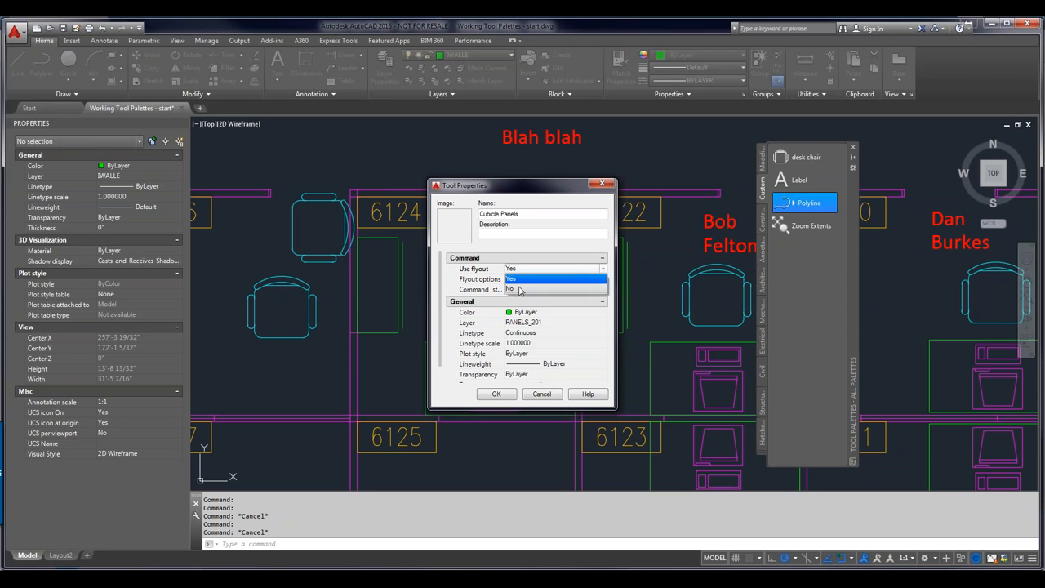
{"action": "left_click", "coordinate": [519, 289]}
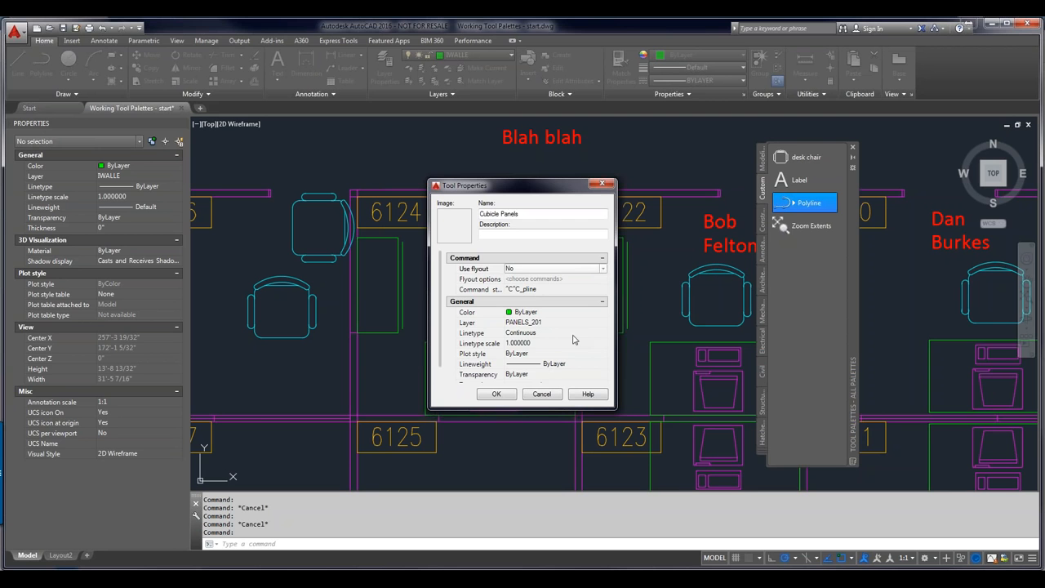
{"action": "left_click_drag", "start_coordinate": [439, 343], "coordinate": [441, 382]}
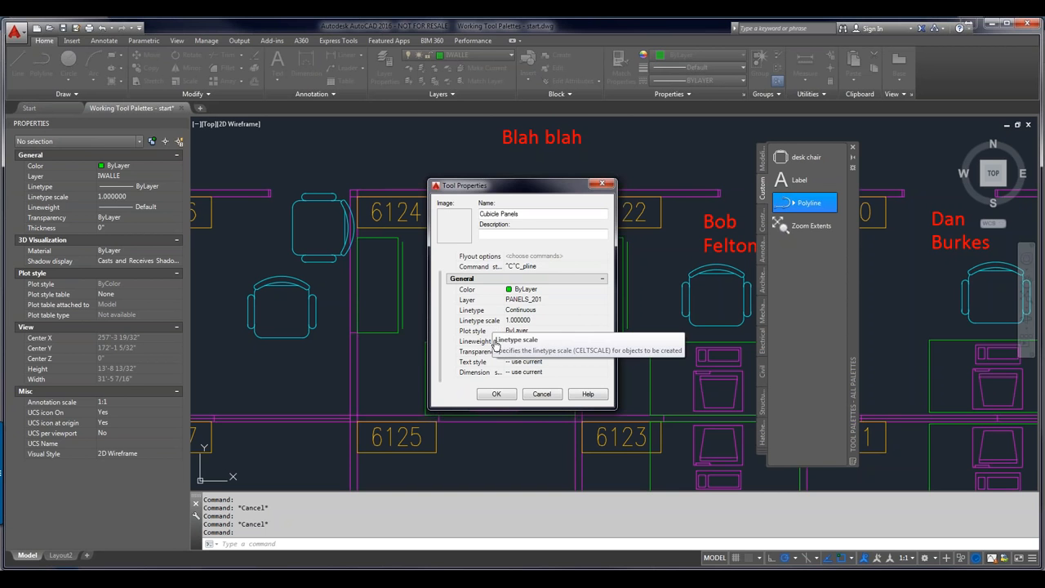
{"action": "left_click", "coordinate": [496, 394]}
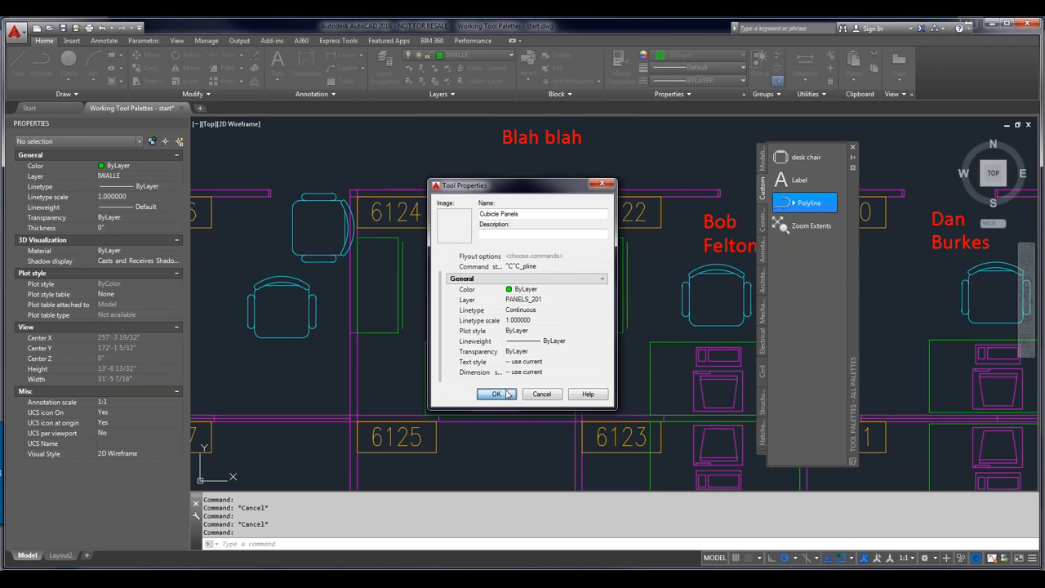
Step: Draw a stepped three-segment polyline about 8'-10" long above office 6124 with the Cubicle Panels tool and check its layer
{"action": "left_click", "coordinate": [810, 204]}
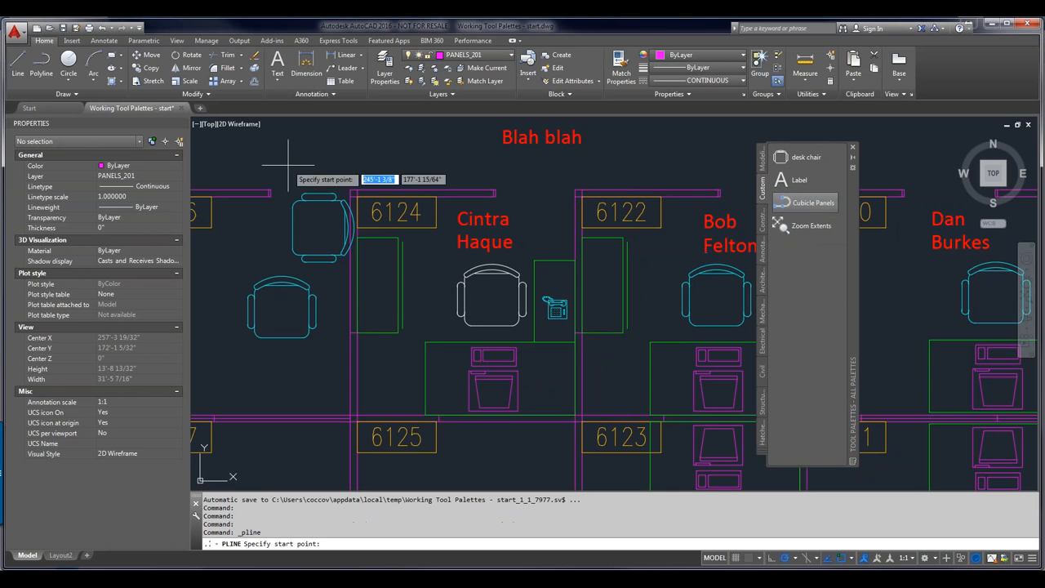
{"action": "left_click", "coordinate": [223, 150]}
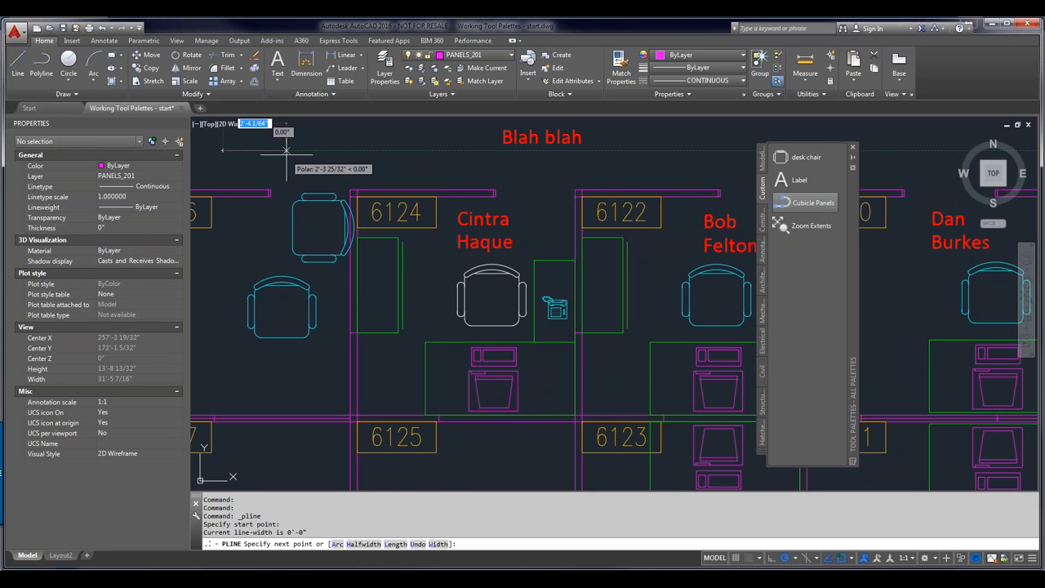
{"action": "left_click", "coordinate": [377, 151]}
{"action": "left_click", "coordinate": [376, 167]}
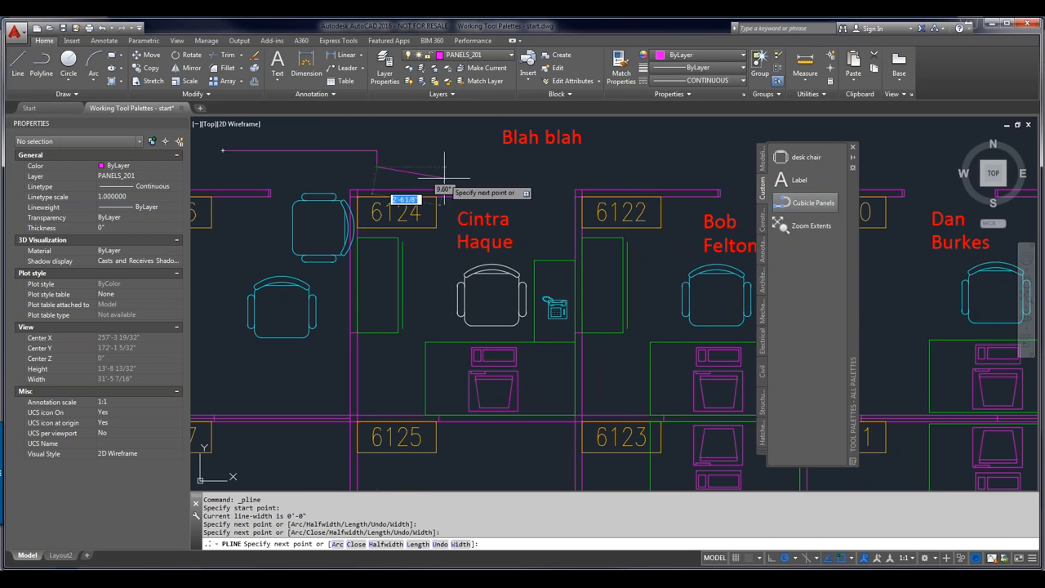
{"action": "key", "text": "Escape"}
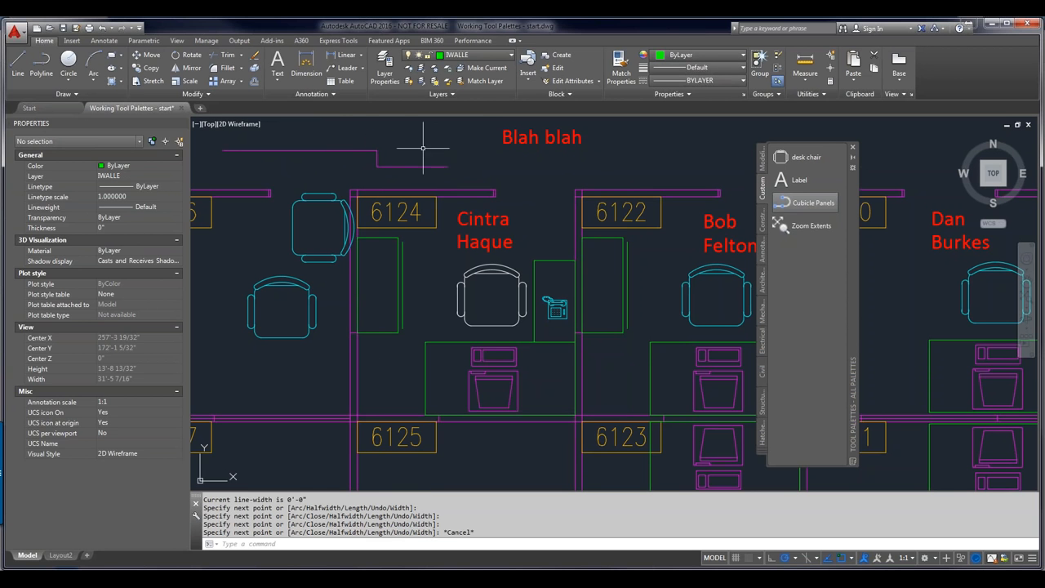
{"action": "left_click", "coordinate": [422, 149]}
{"action": "left_click", "coordinate": [403, 172]}
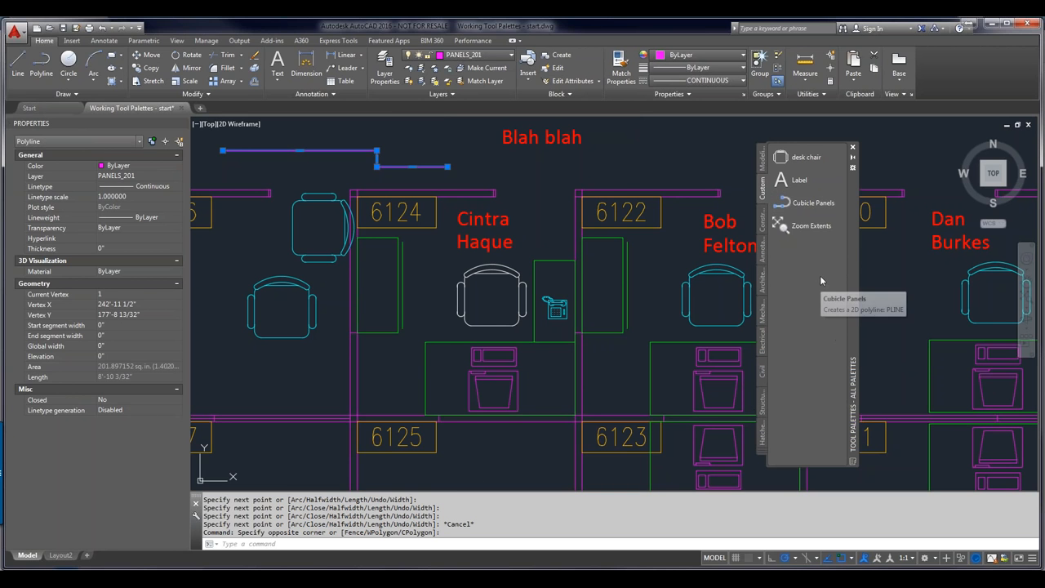
Step: Zoom out to display the full extents of the floor plan drawing
{"action": "right_click", "coordinate": [795, 228]}
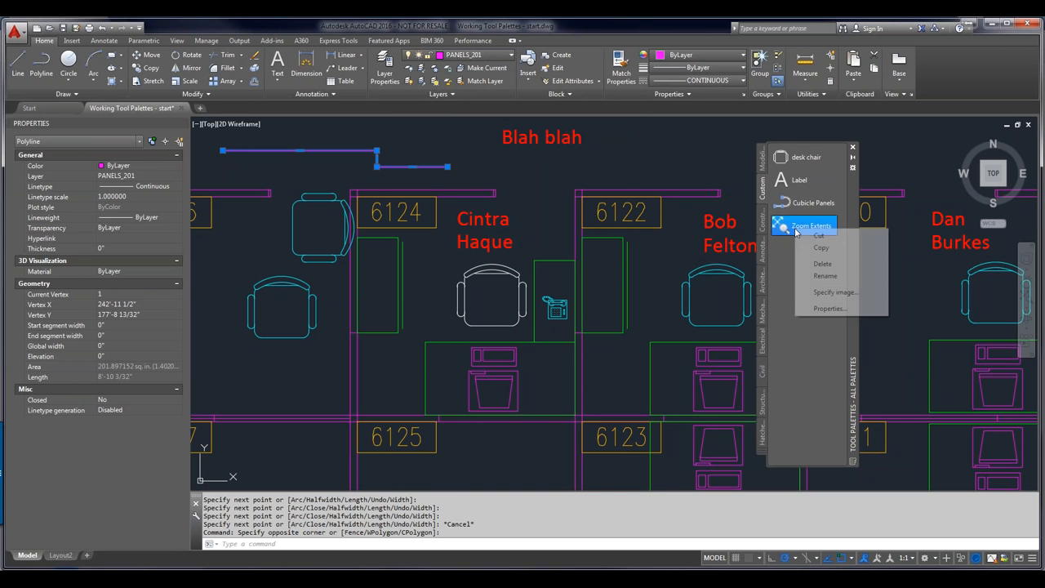
{"action": "left_click", "coordinate": [531, 320]}
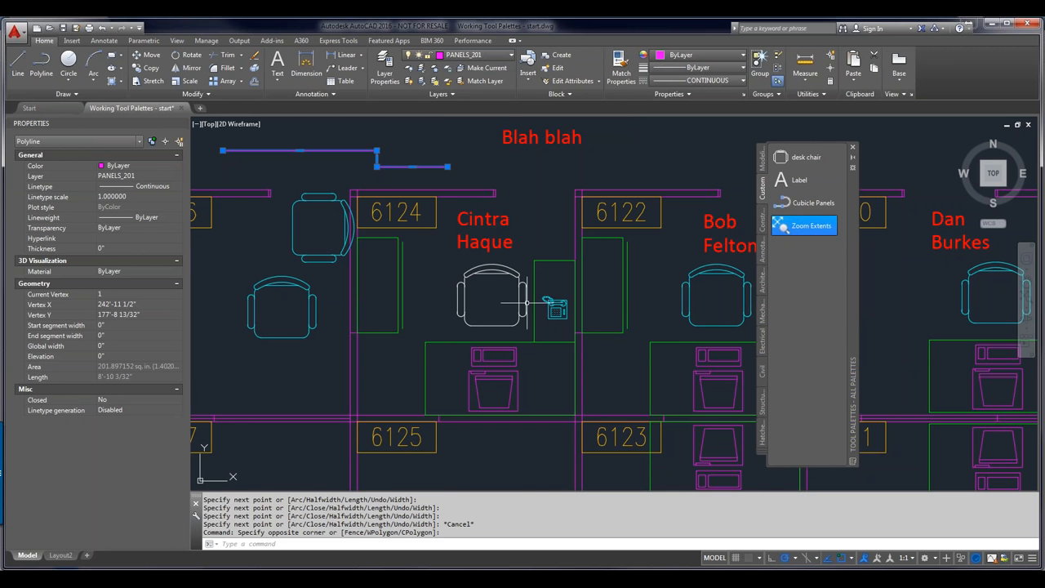
{"action": "scroll", "coordinate": [622, 260], "scroll_direction": "down", "scroll_amount": 1}
{"action": "scroll", "coordinate": [653, 267], "scroll_direction": "down", "scroll_amount": 7}
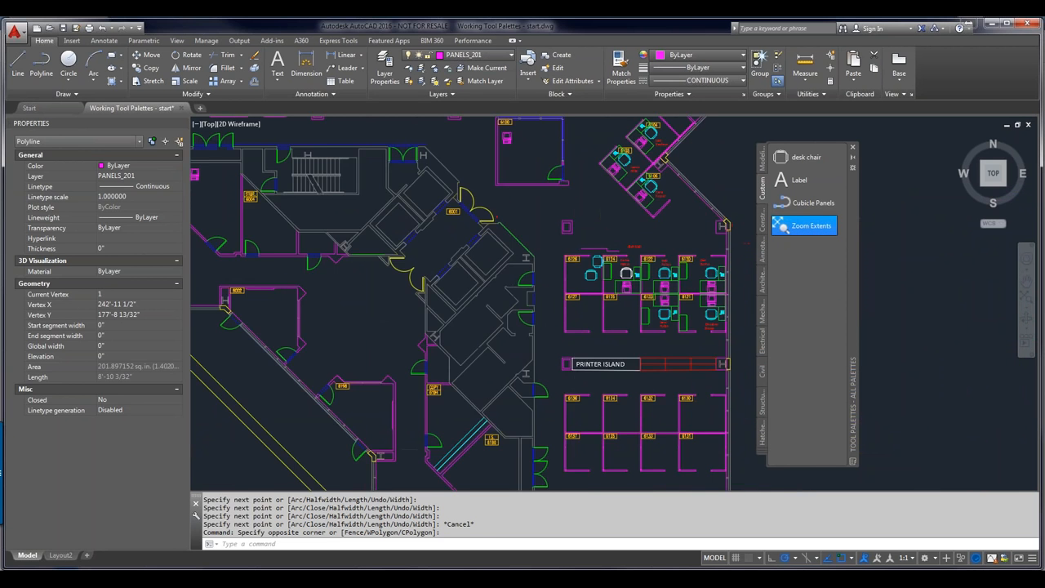
{"action": "middle_click", "coordinate": [539, 305]}
{"action": "middle_click", "coordinate": [539, 304]}
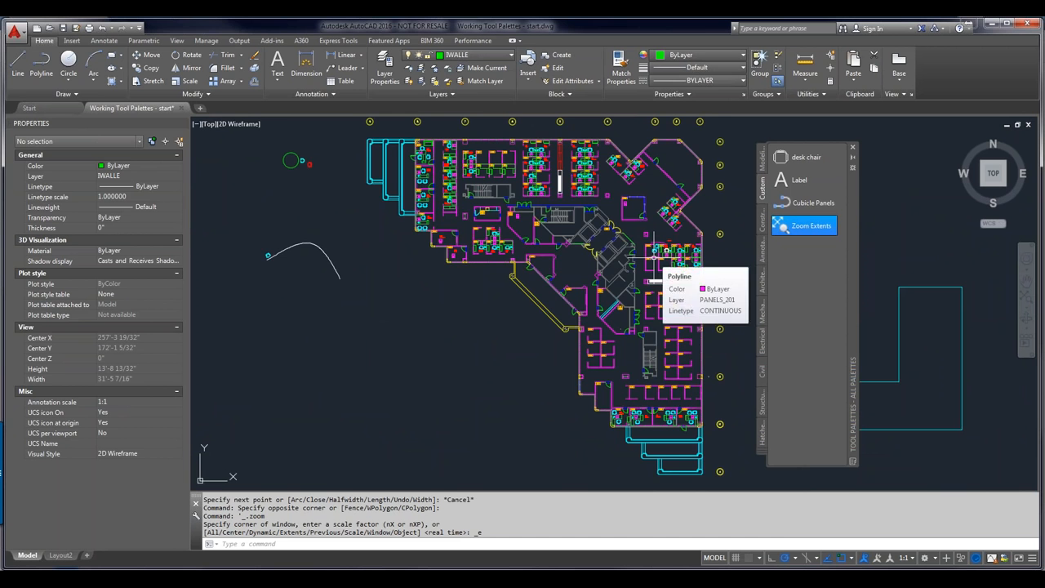
Step: Open the properties of the Zoom Extents tool and rename it Zoom Extents QSAVE, leaving its flyout off
{"action": "scroll", "coordinate": [653, 260], "scroll_direction": "up", "scroll_amount": 5}
{"action": "middle_click_drag", "start_coordinate": [653, 258], "coordinate": [435, 316]}
{"action": "scroll", "coordinate": [512, 285], "scroll_direction": "up", "scroll_amount": 1}
{"action": "right_click", "coordinate": [809, 232]}
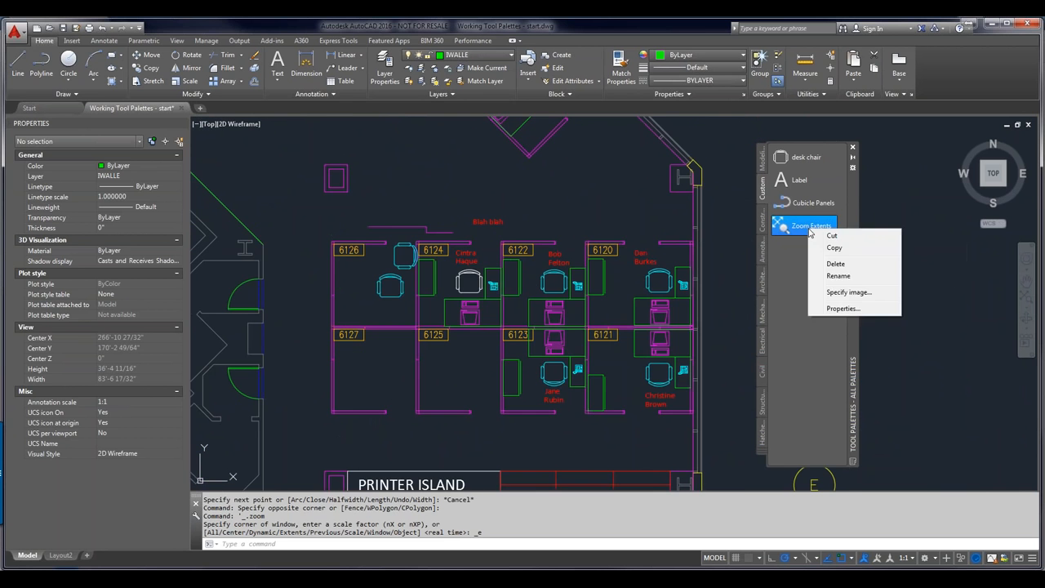
{"action": "left_click", "coordinate": [868, 311]}
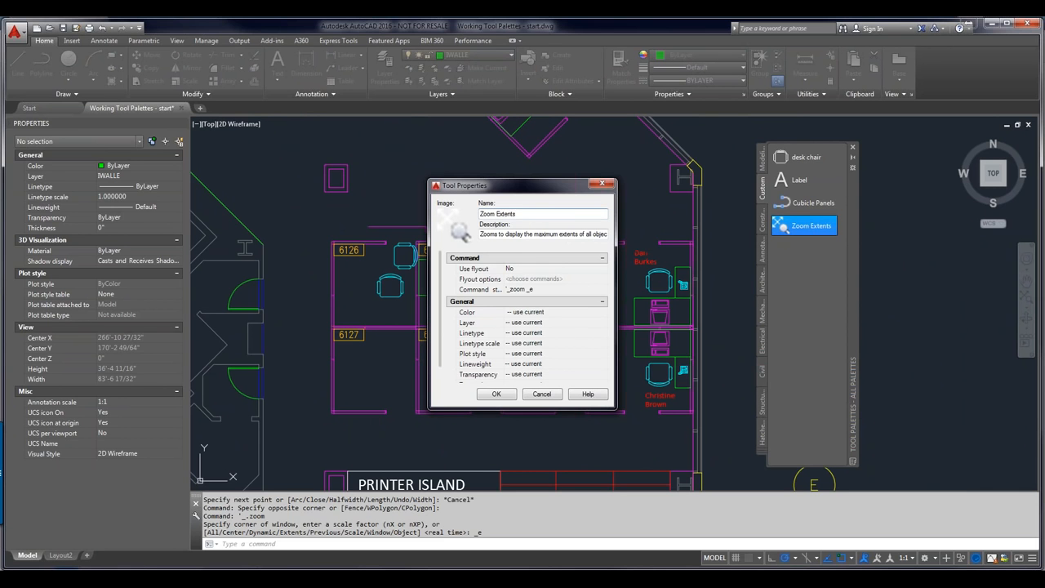
{"action": "type", "text": "QSAVE"}
{"action": "left_click", "coordinate": [527, 270]}
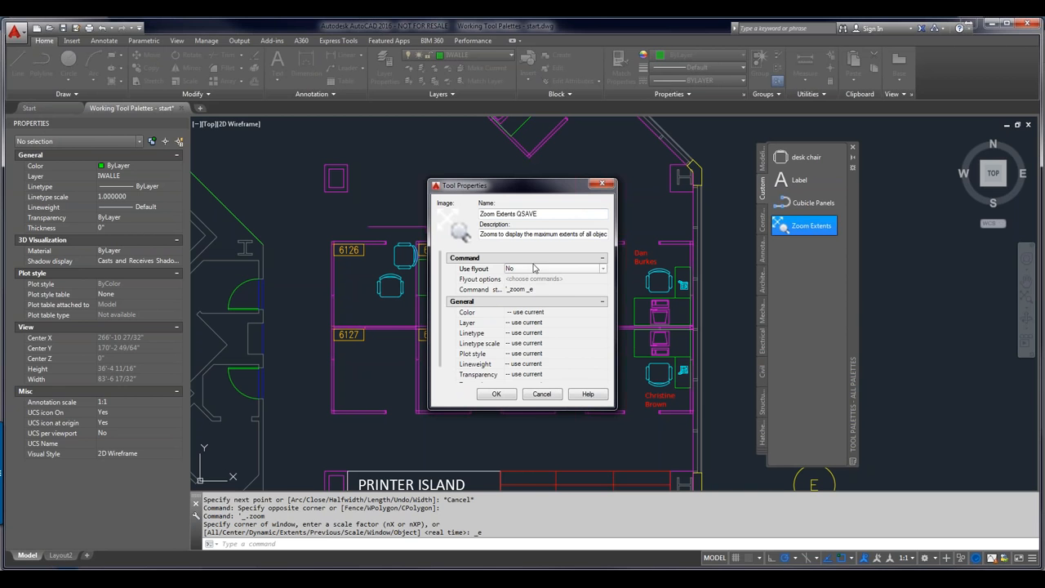
{"action": "left_click", "coordinate": [531, 270]}
{"action": "left_click", "coordinate": [532, 272]}
Step: Select the tool's command string for replacement, switch to TextPad and copy the macro ^C^C^C_zoom _e _zoom .9x _QSAVE
{"action": "left_click", "coordinate": [545, 290]}
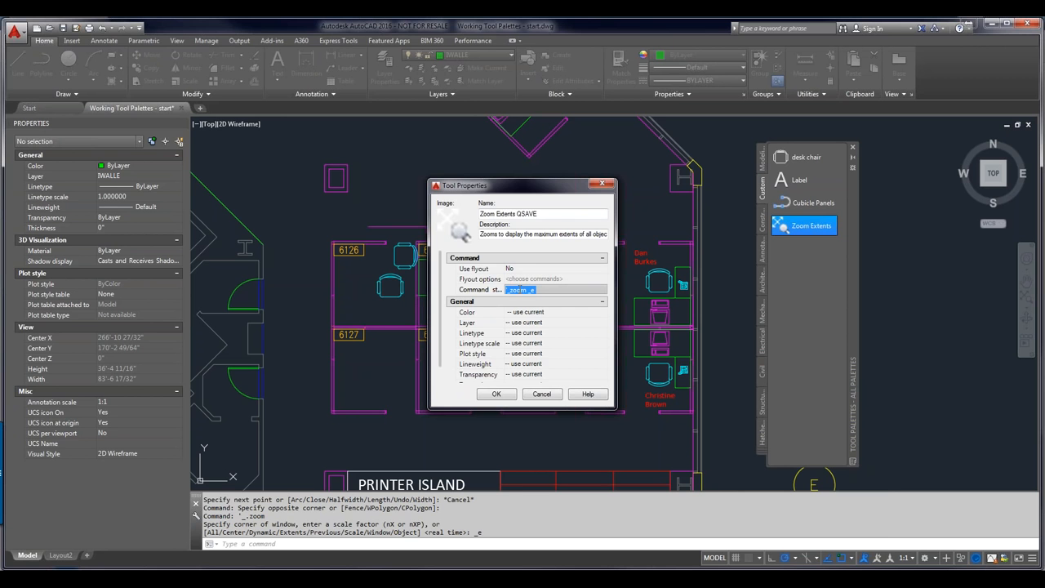
{"action": "key", "text": "alt+Tab"}
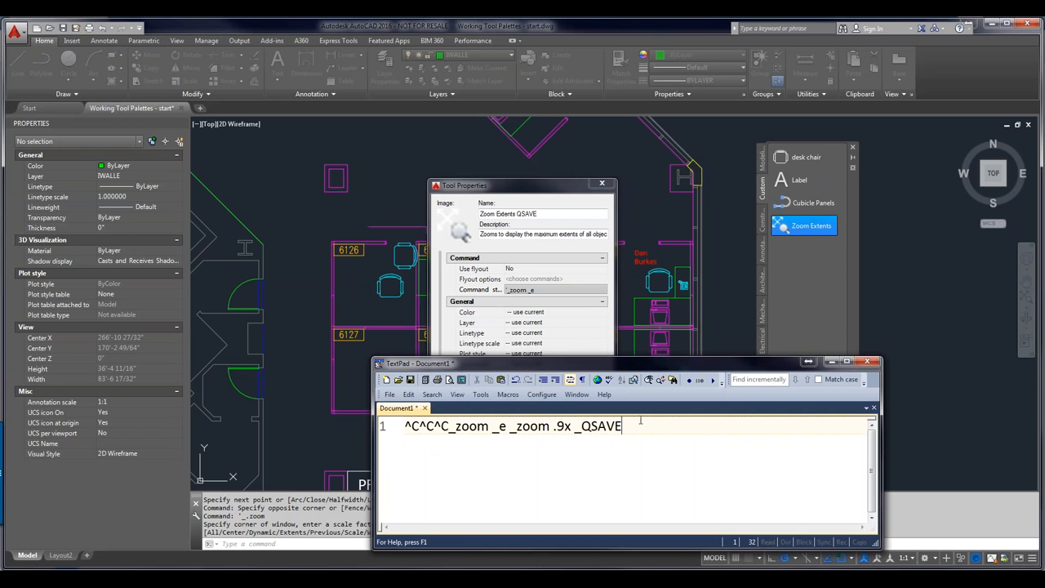
{"action": "left_click_drag", "start_coordinate": [628, 426], "coordinate": [393, 427]}
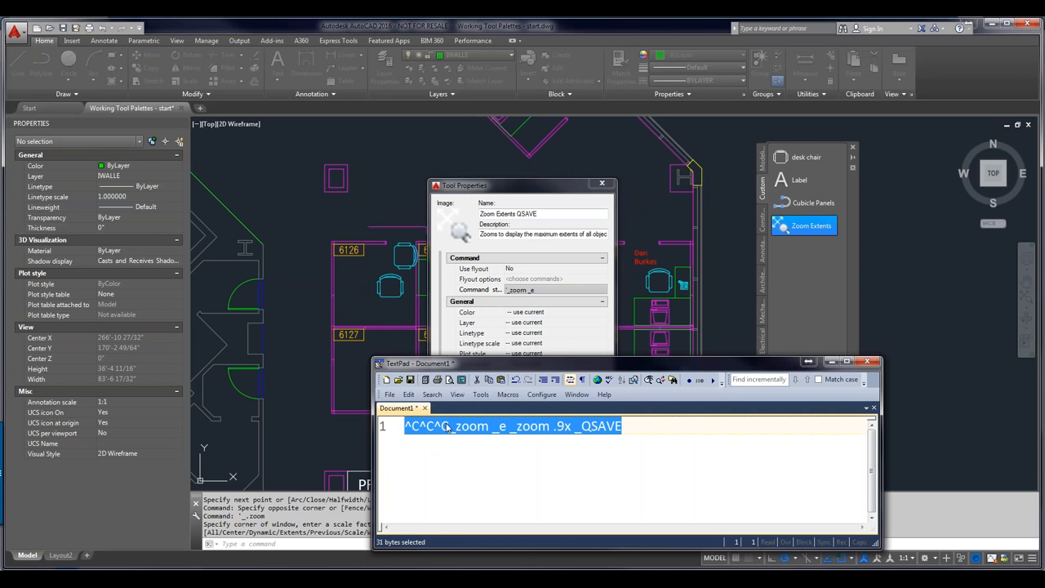
{"action": "right_click", "coordinate": [510, 431]}
{"action": "left_click", "coordinate": [555, 241]}
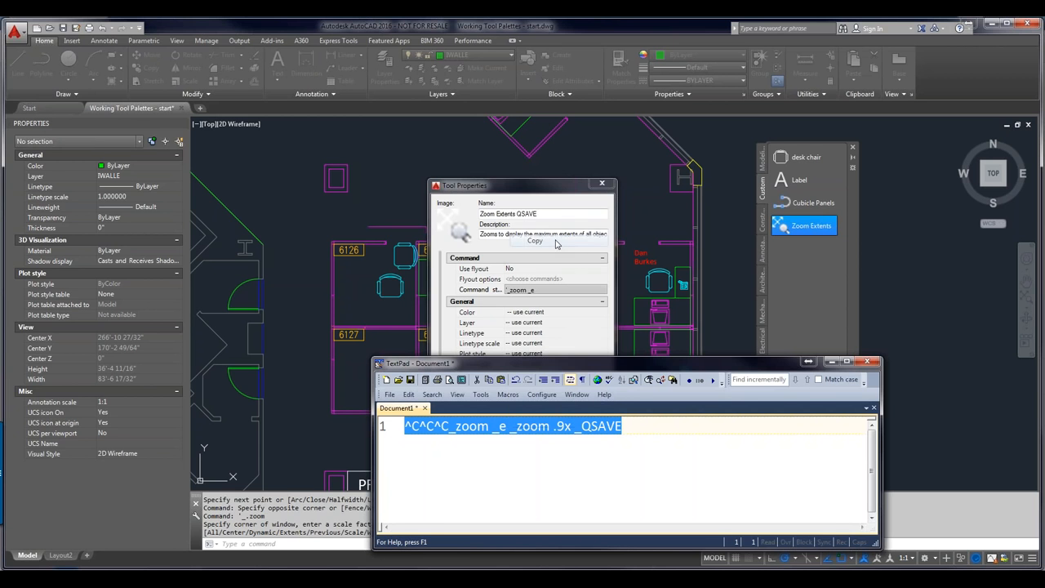
{"action": "left_click", "coordinate": [832, 362]}
Step: Set the tool's command string to ^C^C^C_zoom _e _zoom .9x _QSAVE, accept the properties and run the tool to test it
{"action": "left_click", "coordinate": [533, 290]}
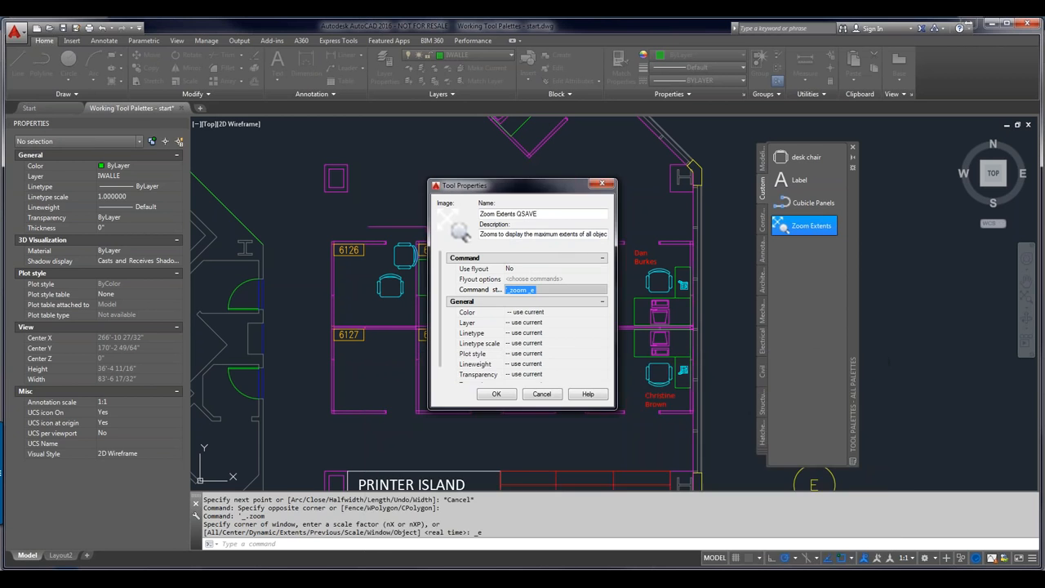
{"action": "key", "text": "ctrl+v"}
{"action": "key", "text": "Return"}
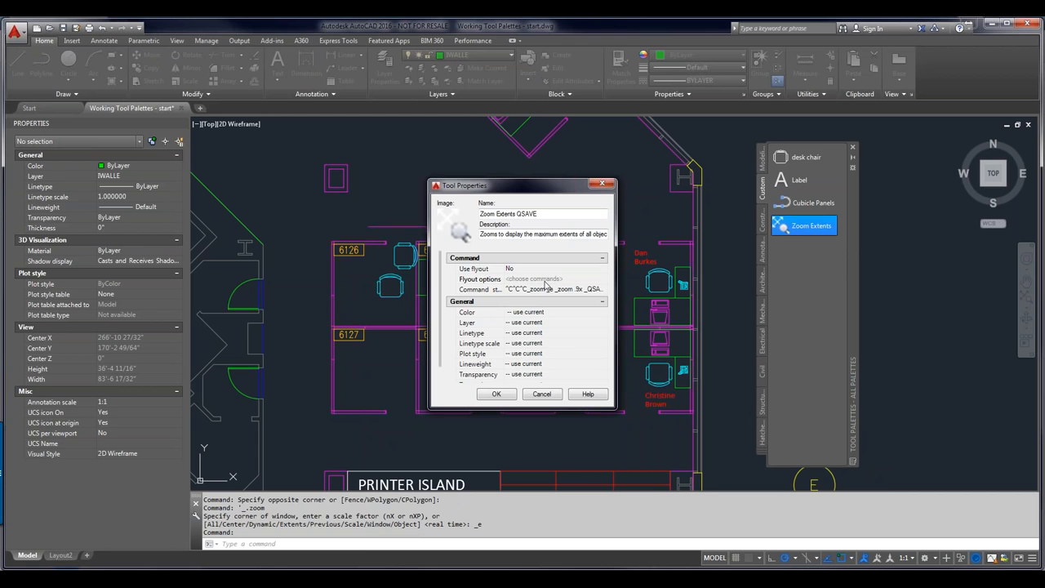
{"action": "left_click", "coordinate": [496, 394]}
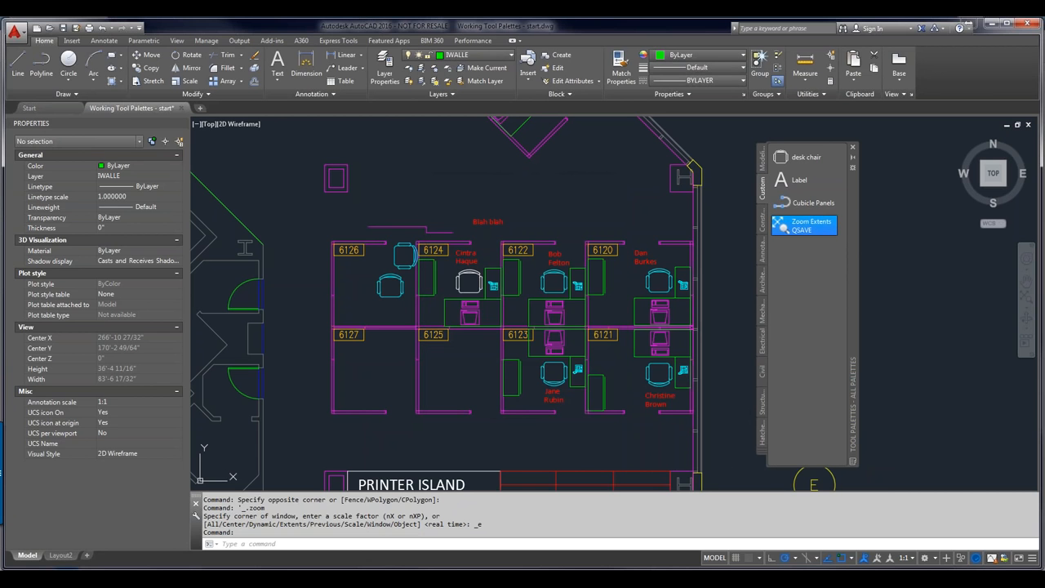
{"action": "left_click", "coordinate": [809, 229]}
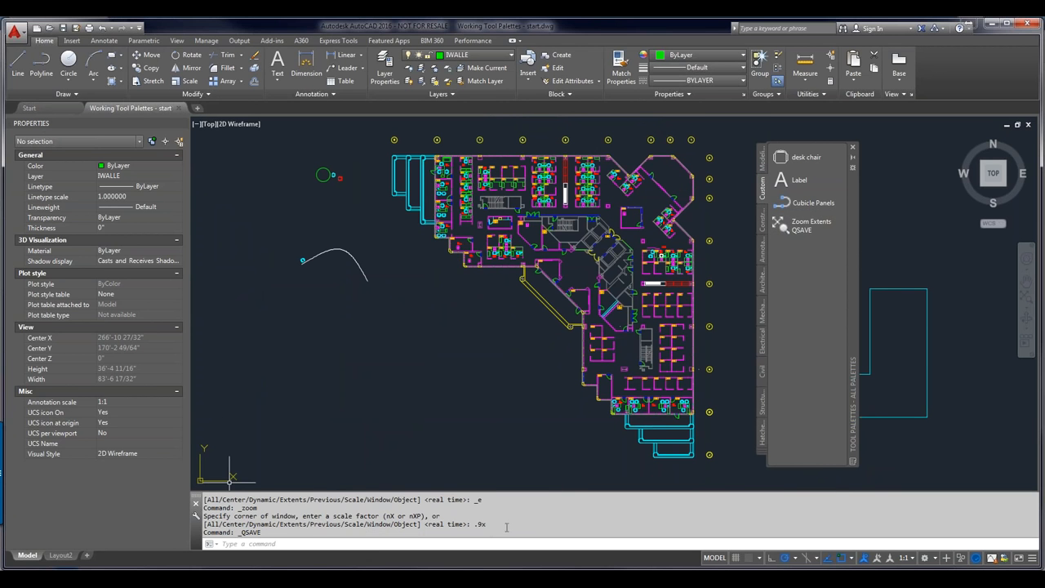
{"action": "left_click_drag", "start_coordinate": [490, 525], "coordinate": [475, 523]}
Step: Create a new blank drawing and check which text styles it contains
{"action": "left_click", "coordinate": [198, 109]}
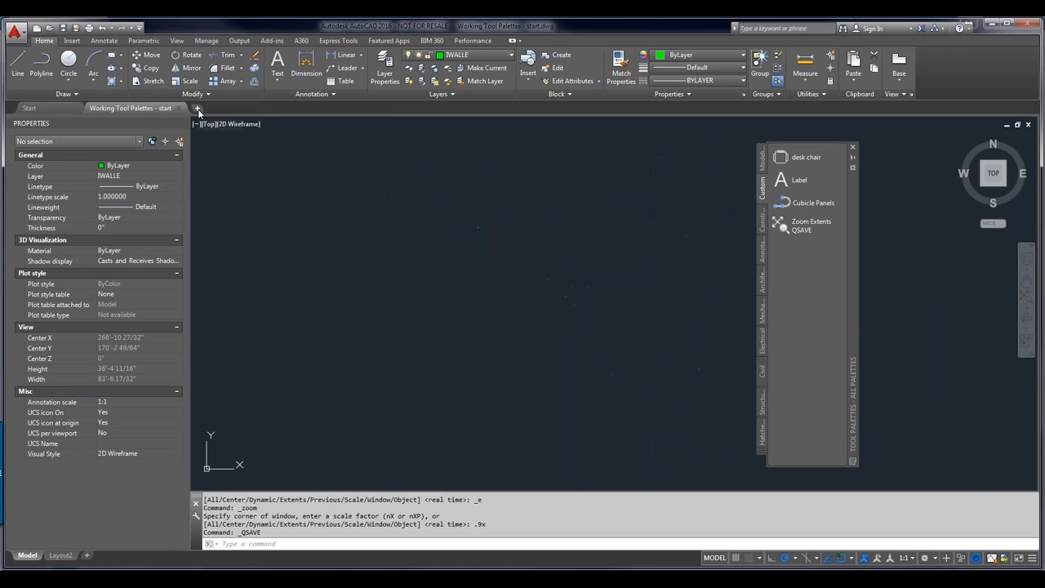
{"action": "mouse_move", "coordinate": [198, 111]}
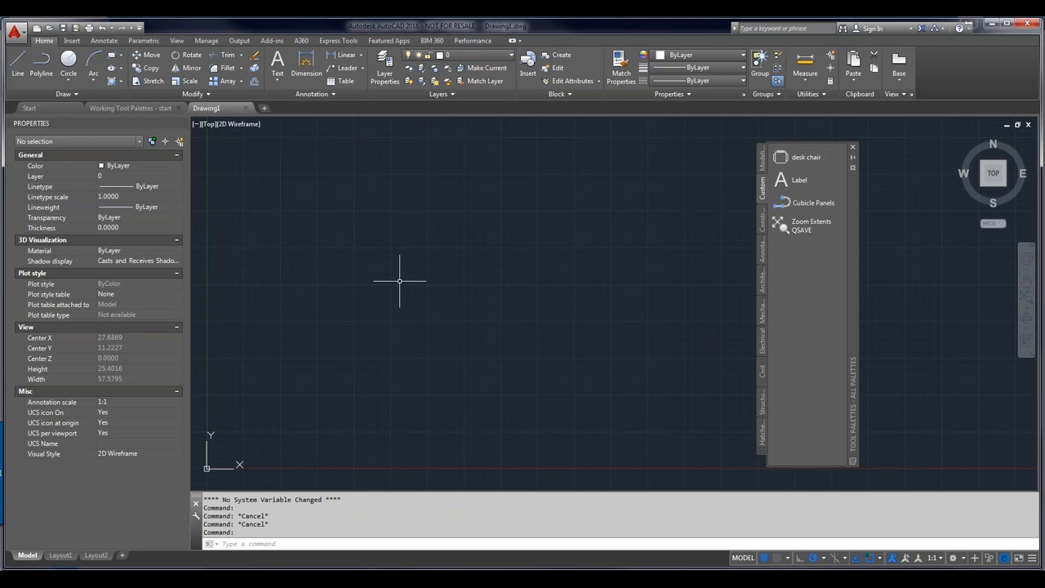
{"action": "type", "text": "ST"}
{"action": "key", "text": "Return"}
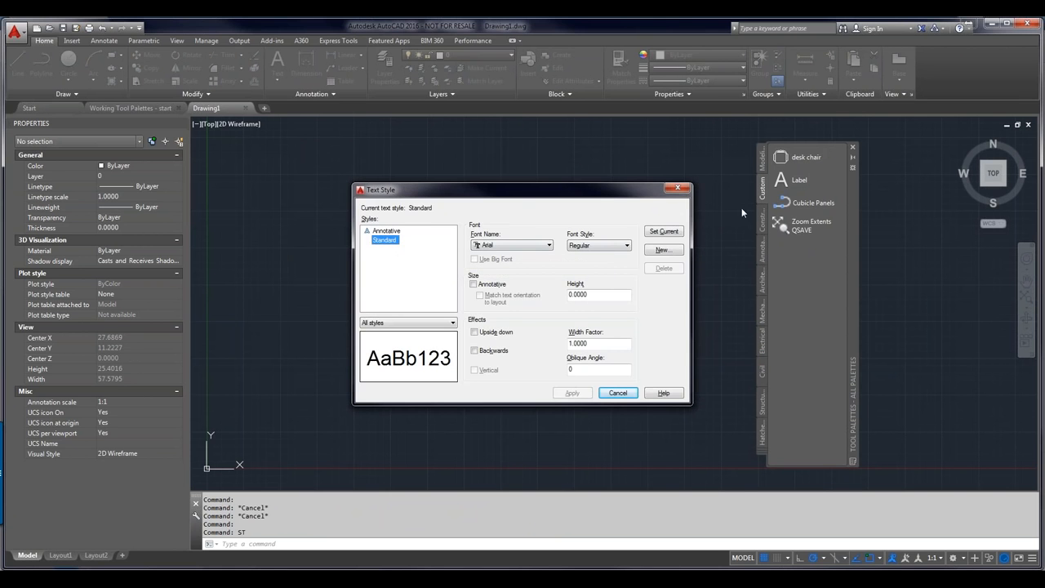
{"action": "left_click", "coordinate": [618, 393]}
Step: Insert a desk chair near the origin of the new drawing with the palette tool, using the default rotation of 0
{"action": "left_click", "coordinate": [806, 157]}
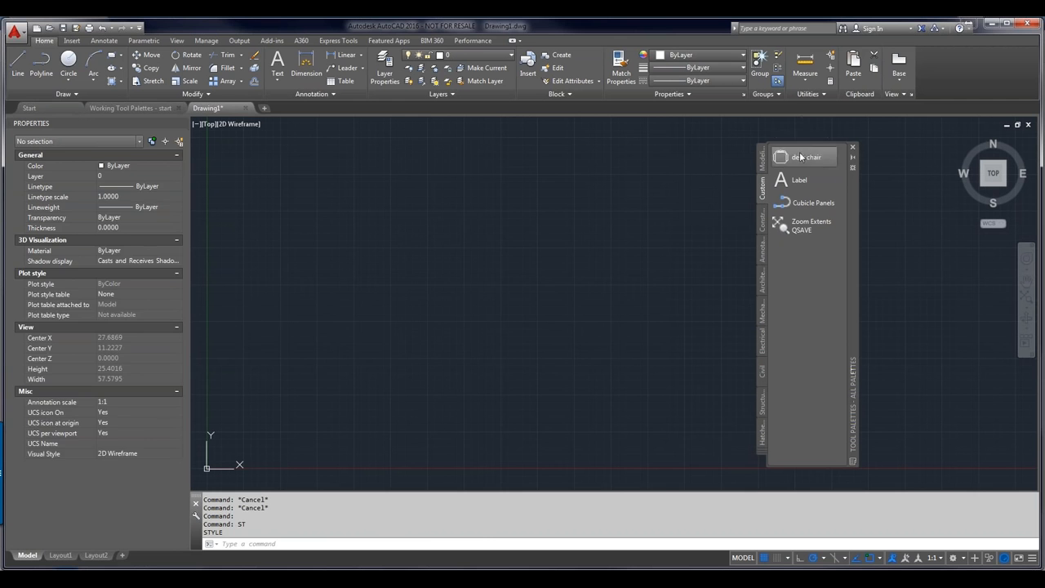
{"action": "left_click", "coordinate": [317, 285]}
{"action": "scroll", "coordinate": [328, 282], "scroll_direction": "down", "scroll_amount": 5}
{"action": "scroll", "coordinate": [333, 282], "scroll_direction": "up", "scroll_amount": 3}
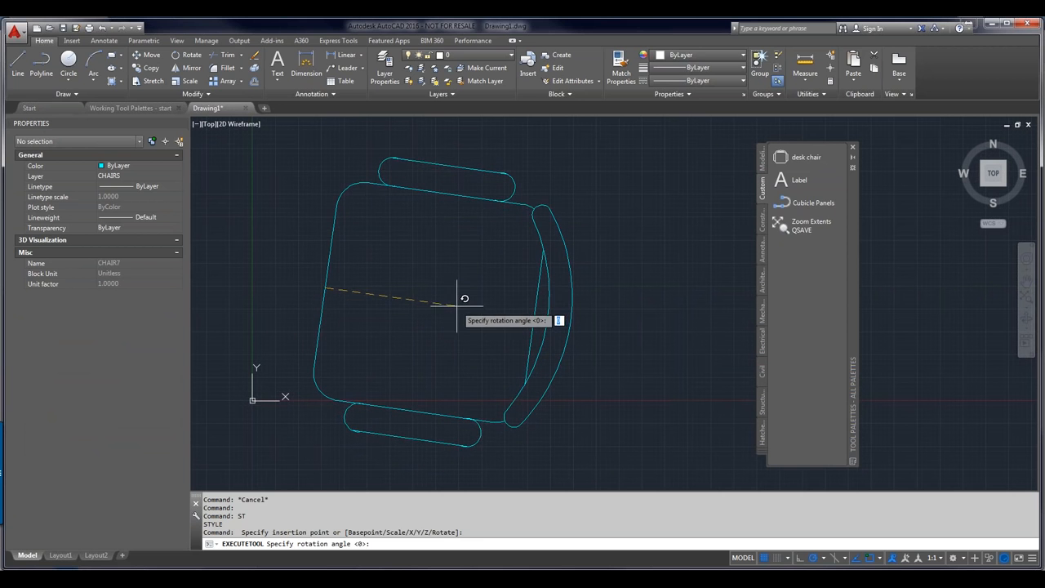
{"action": "key", "text": "Return"}
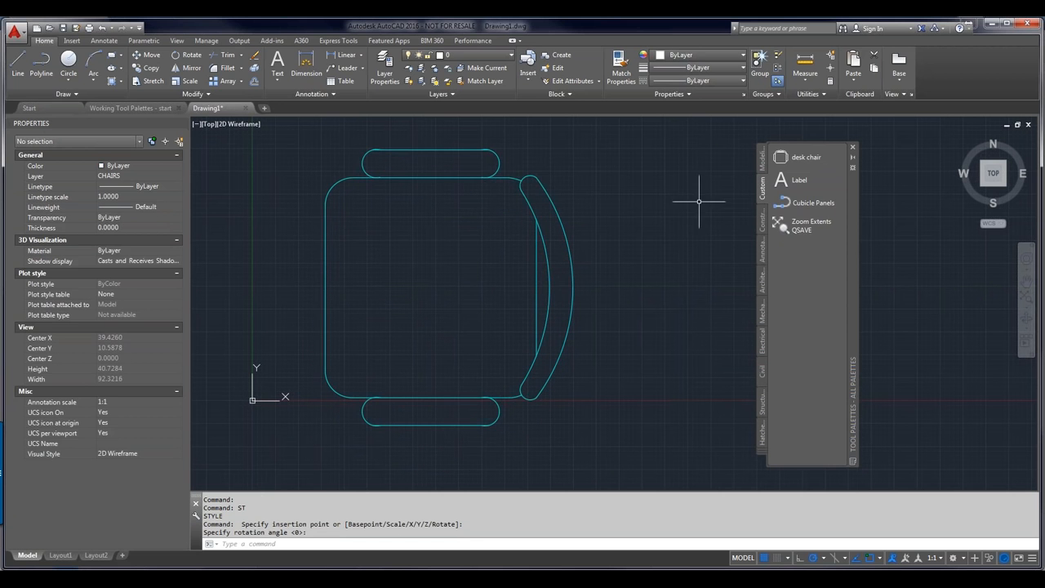
Step: Place the multiline text "stuff" below the chair with the Label tool, in a text box about 33 units wide
{"action": "scroll", "coordinate": [739, 219], "scroll_direction": "down", "scroll_amount": 4}
{"action": "left_click", "coordinate": [797, 180]}
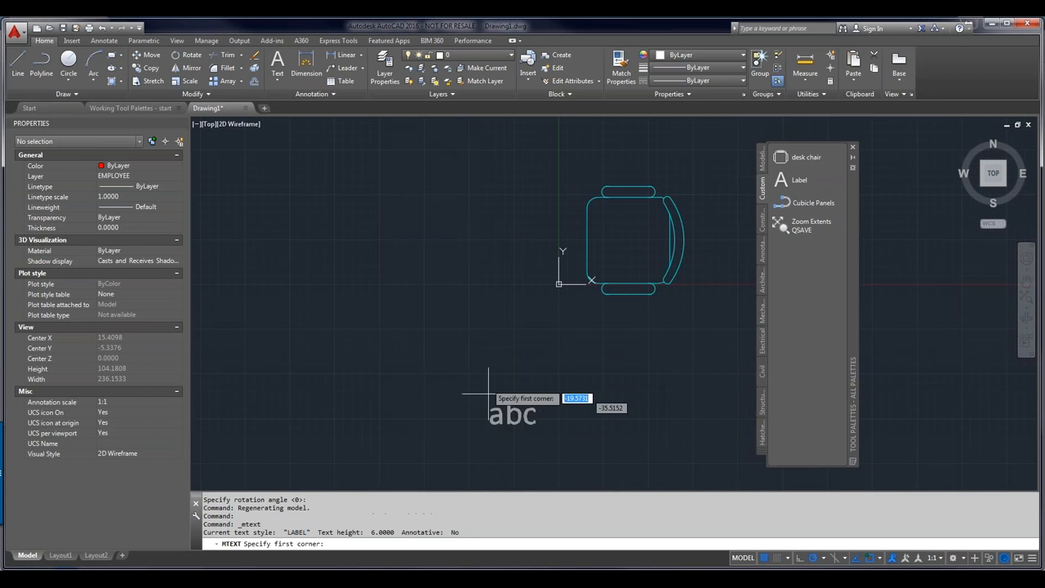
{"action": "left_click", "coordinate": [535, 353]}
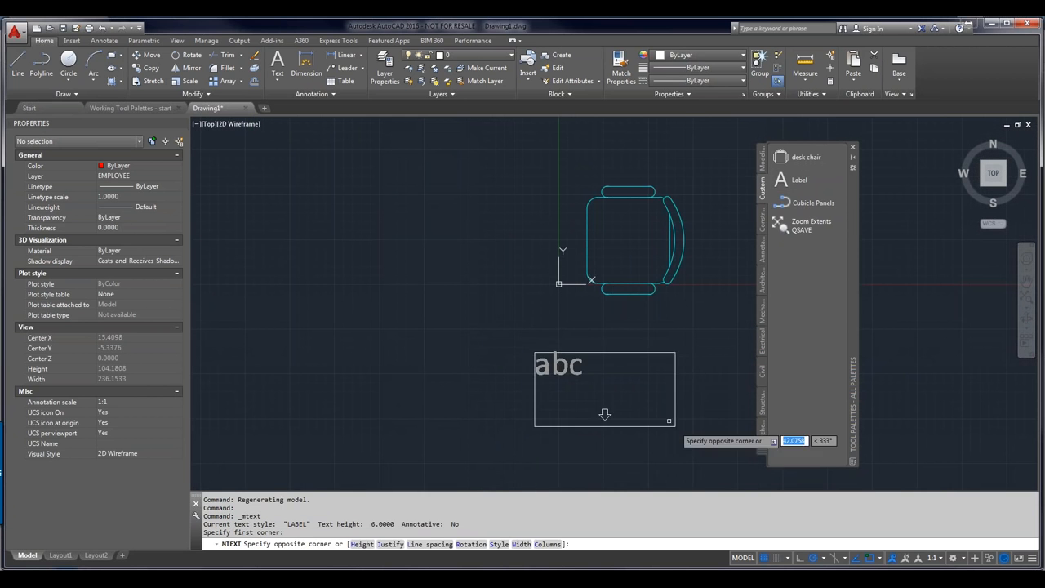
{"action": "left_click", "coordinate": [653, 390]}
{"action": "type", "text": "stuff"}
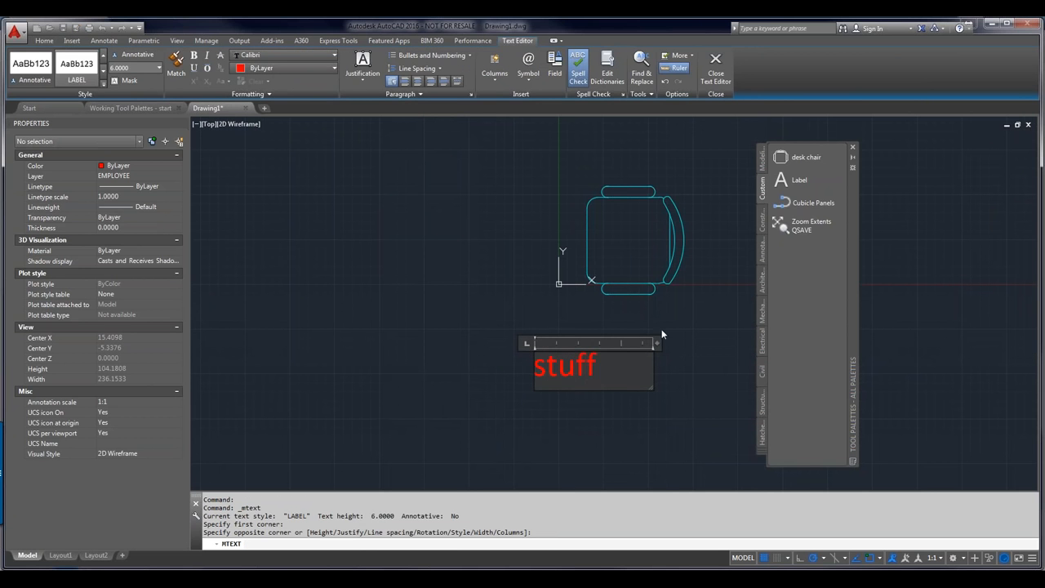
{"action": "left_click", "coordinate": [676, 395]}
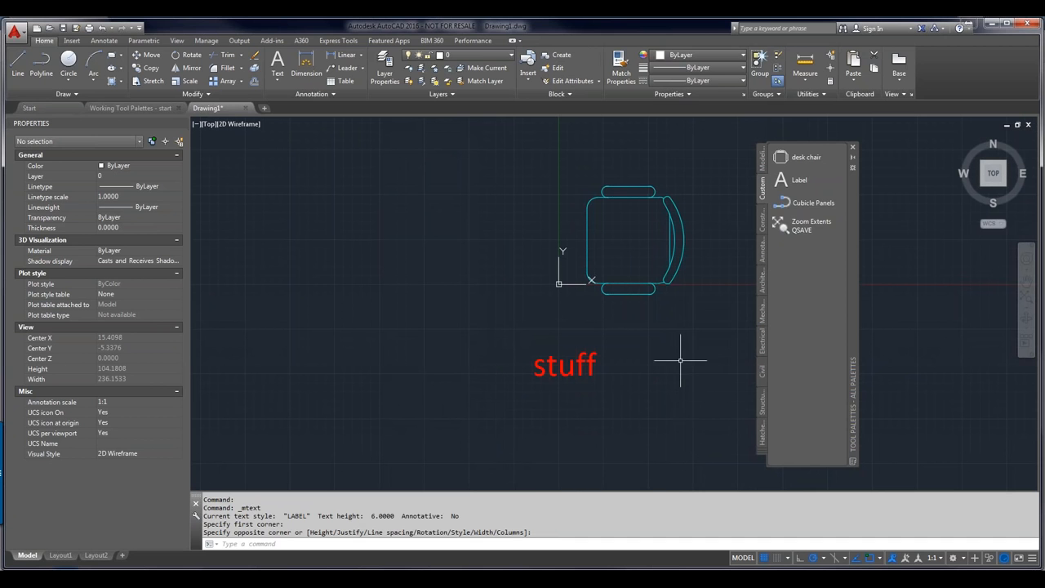
Step: Draw a three-segment C-shaped polyline about 246 units long around the chair and text with the Cubicle Panels tool
{"action": "left_click", "coordinate": [783, 203]}
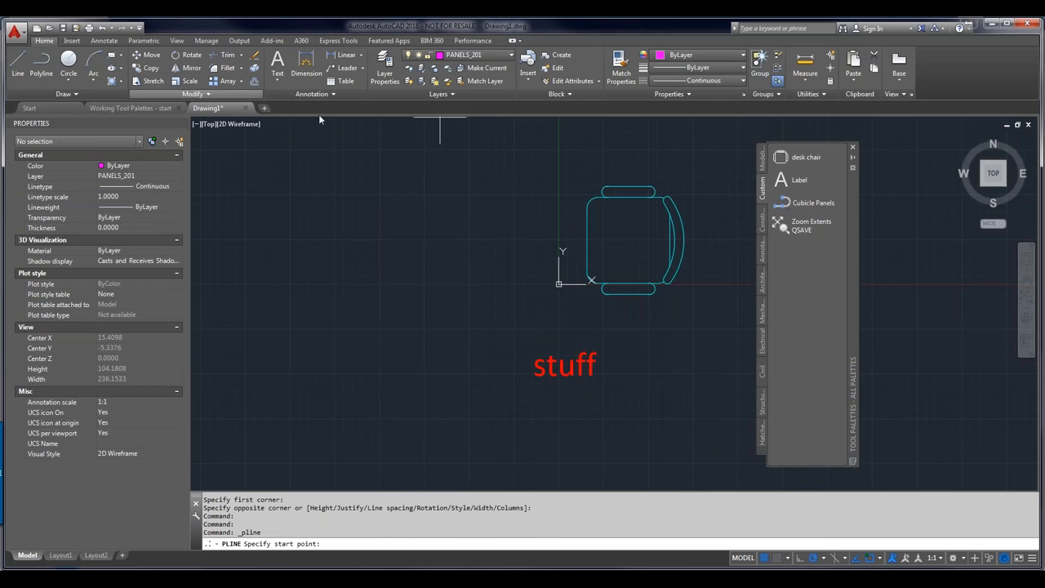
{"action": "left_click", "coordinate": [641, 135]}
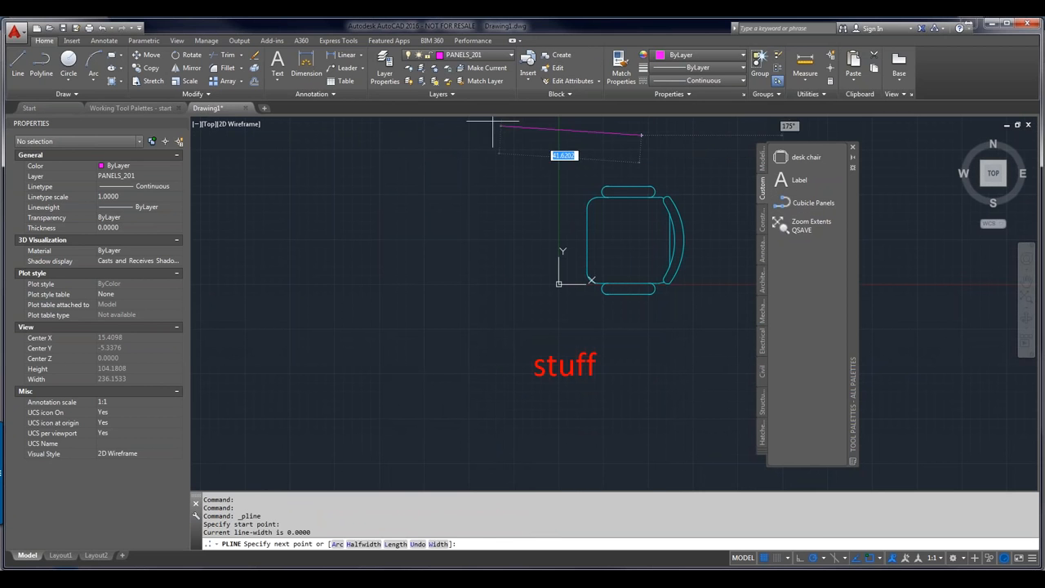
{"action": "left_click", "coordinate": [331, 135]}
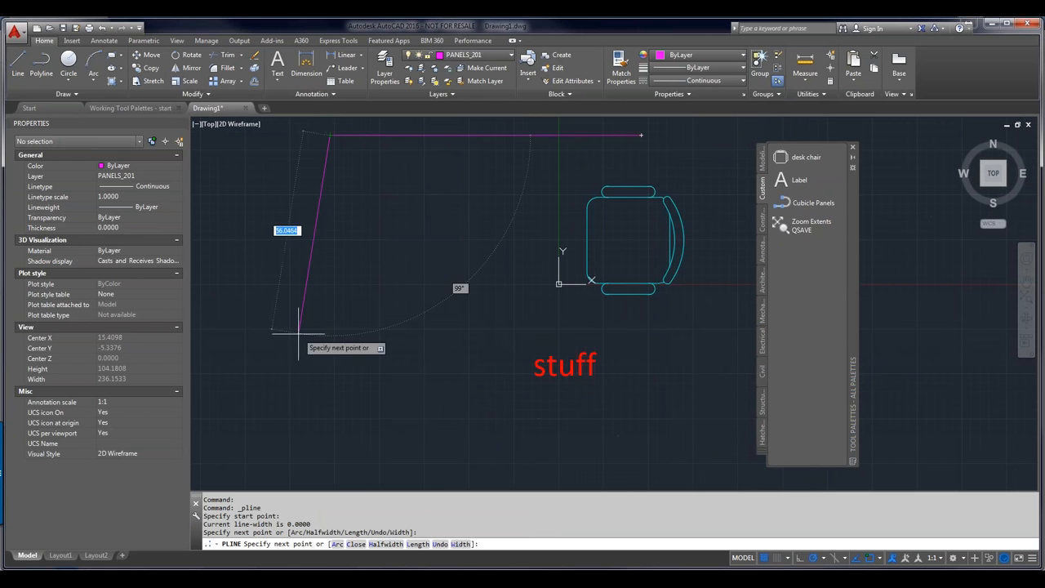
{"action": "left_click", "coordinate": [330, 426]}
{"action": "left_click", "coordinate": [608, 425]}
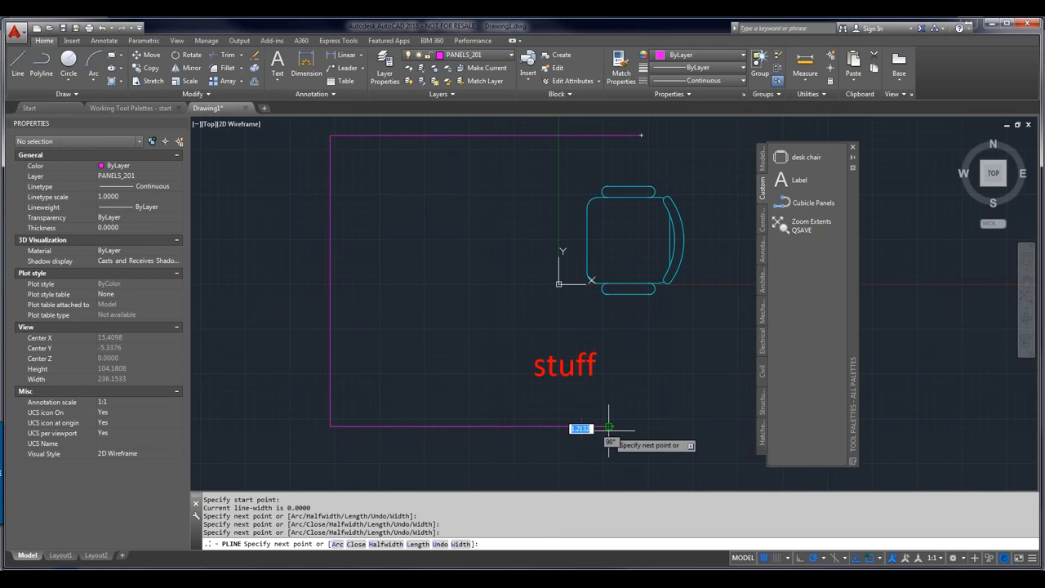
{"action": "key", "text": "Escape"}
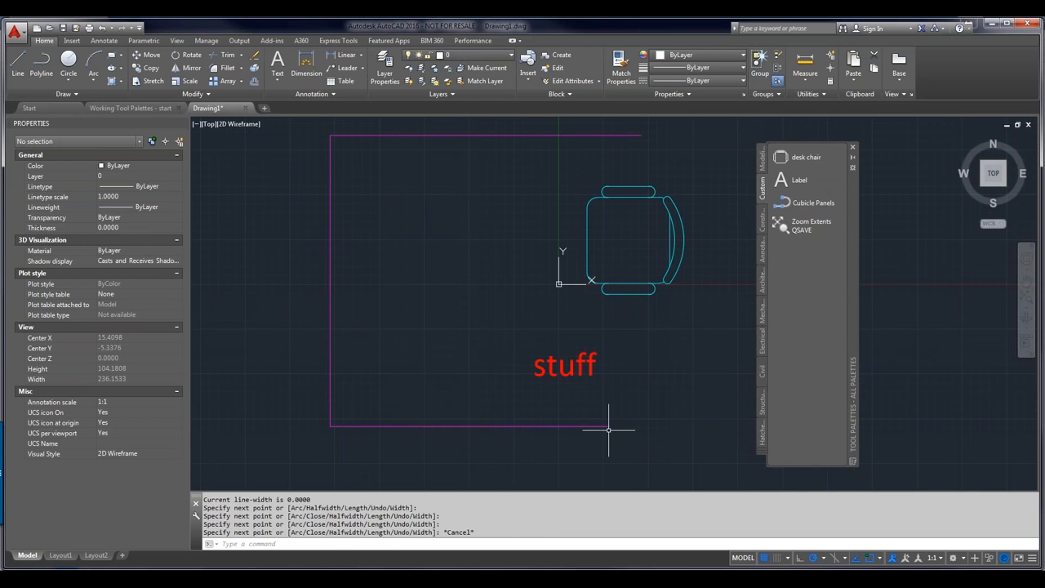
Step: Inspect the layers of the chair, the polyline and the "stuff" text, and check the text's style
{"action": "left_click", "coordinate": [626, 187]}
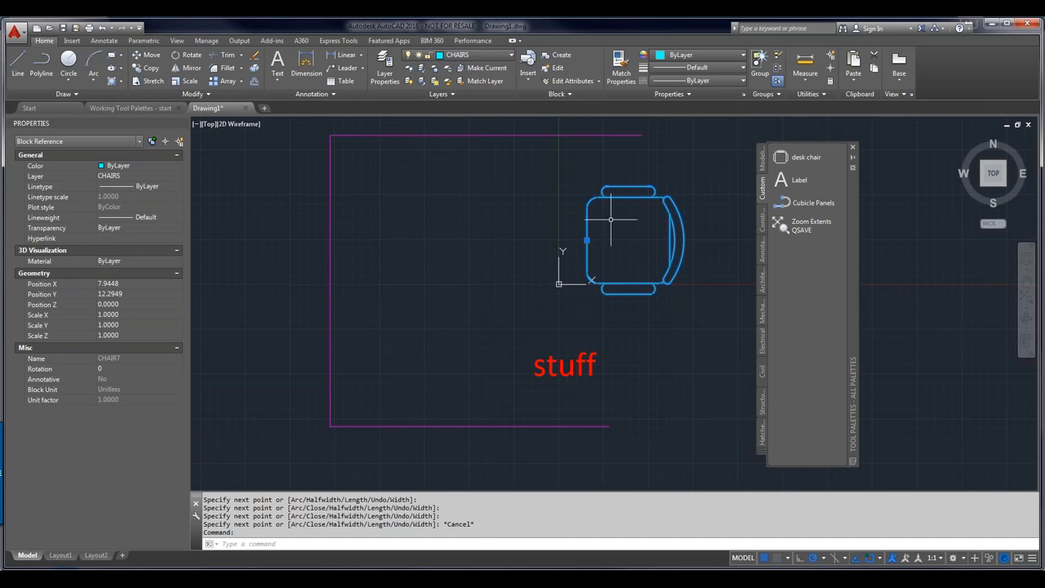
{"action": "key", "text": "Escape"}
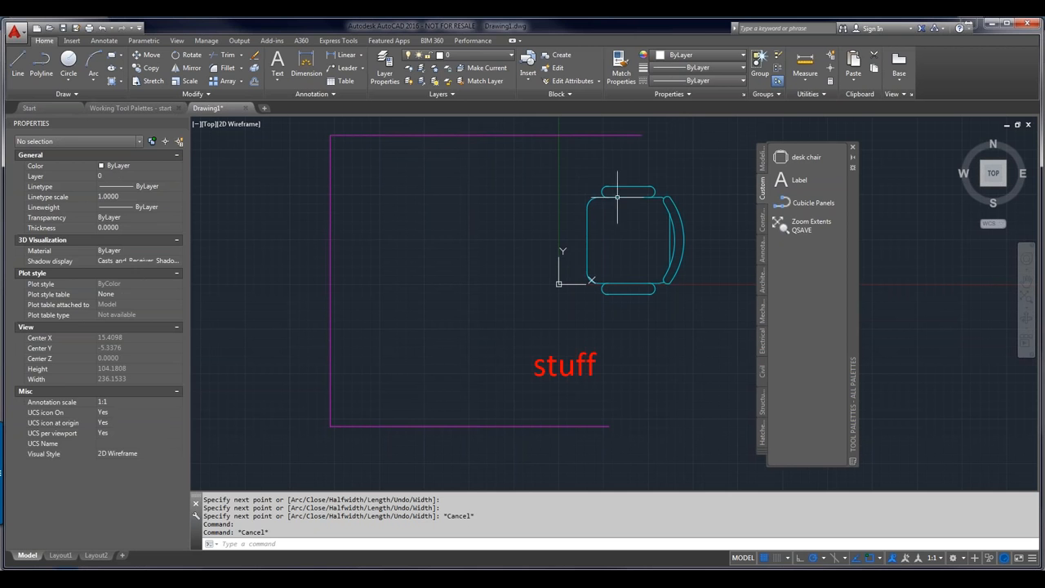
{"action": "left_click", "coordinate": [532, 136]}
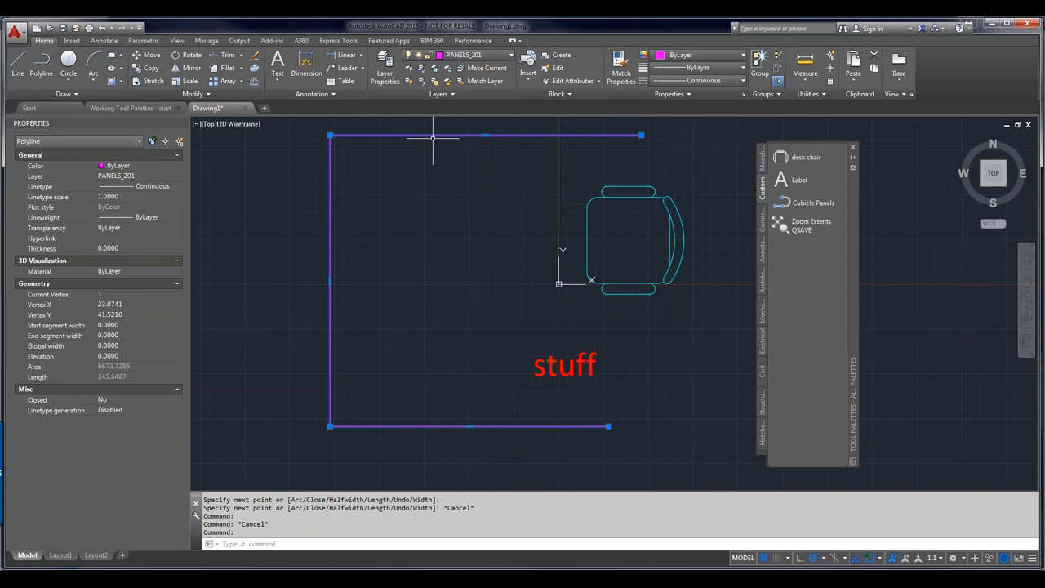
{"action": "key", "text": "Escape"}
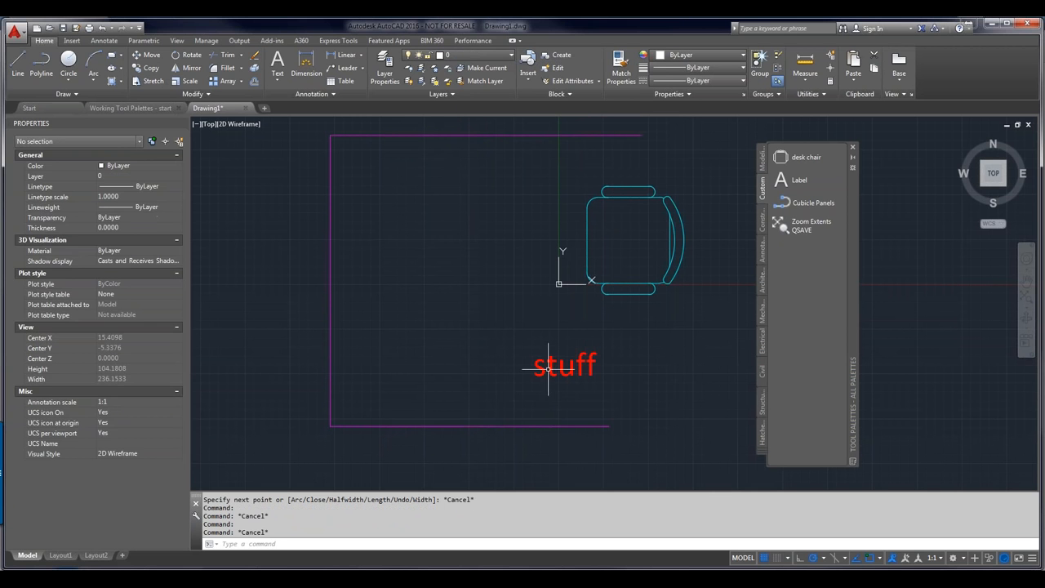
{"action": "left_click", "coordinate": [552, 369]}
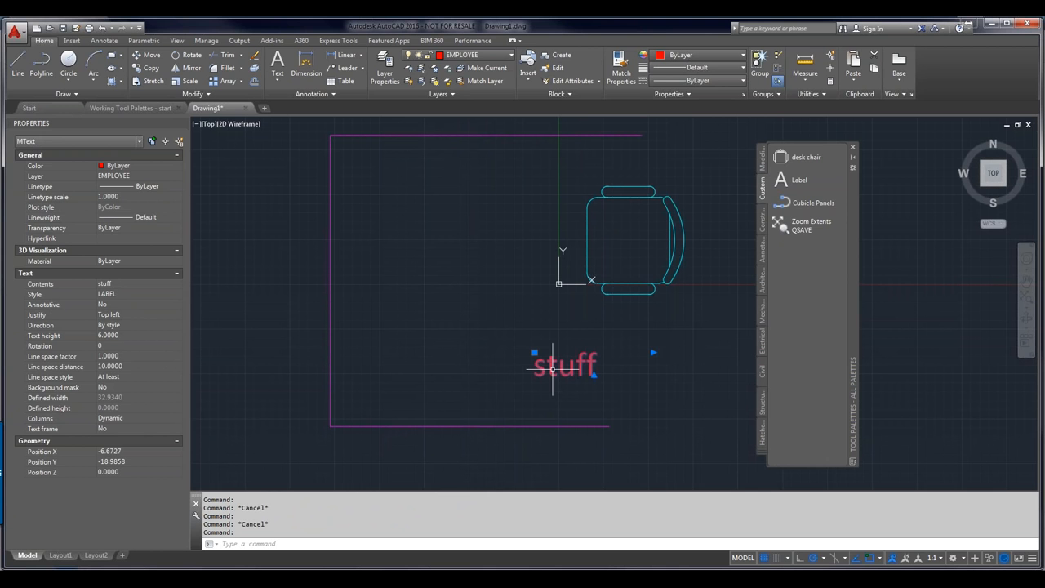
{"action": "left_click", "coordinate": [126, 176]}
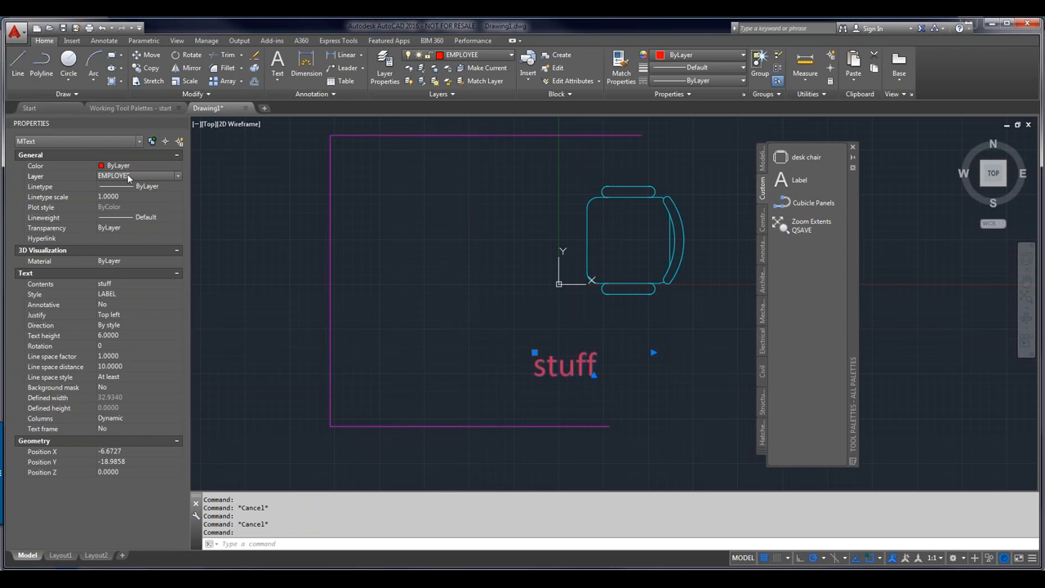
{"action": "left_click", "coordinate": [117, 292]}
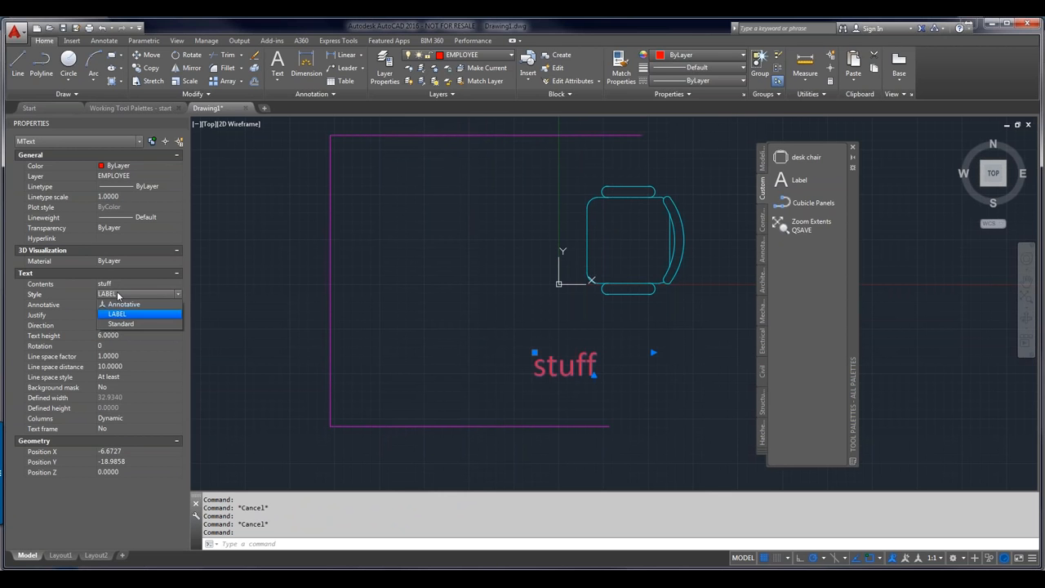
{"action": "left_click", "coordinate": [771, 336]}
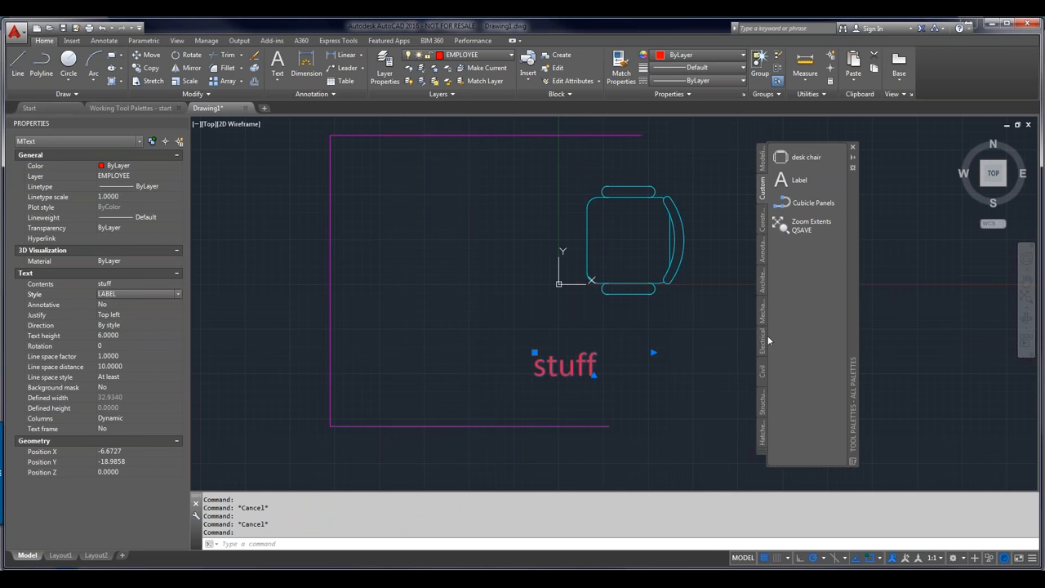
{"action": "key", "text": "Escape"}
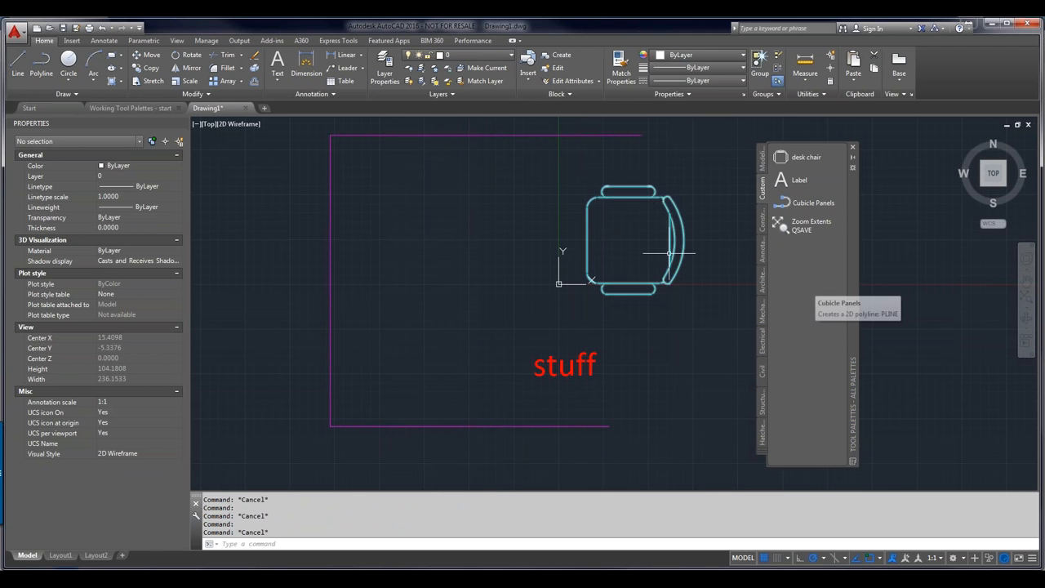
Step: Add the DR-36 door block from the Working Tool Palettes - start floor plan to the Custom tool palette
{"action": "left_click", "coordinate": [125, 111]}
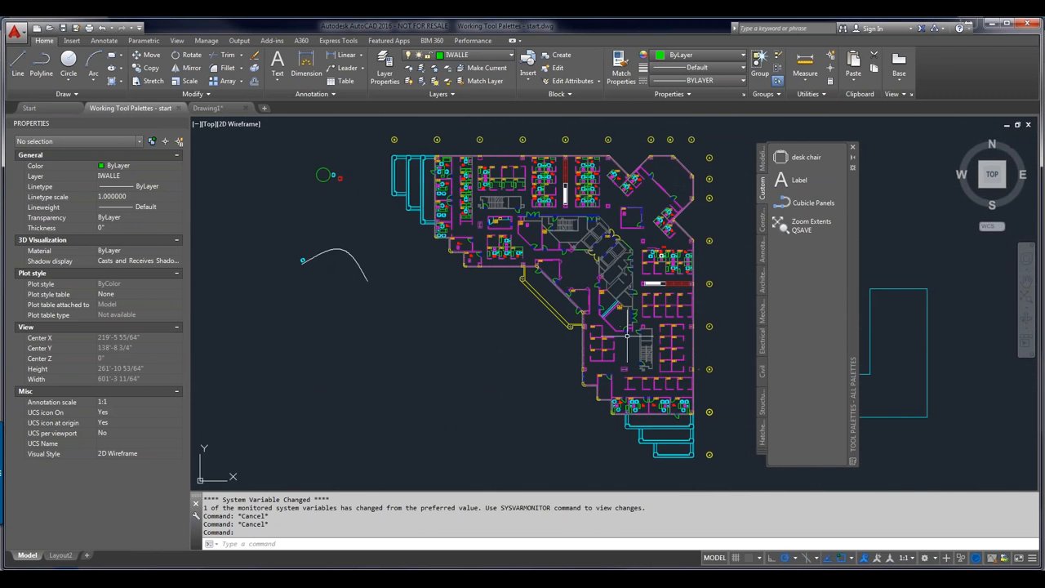
{"action": "scroll", "coordinate": [608, 314], "scroll_direction": "up", "scroll_amount": 5}
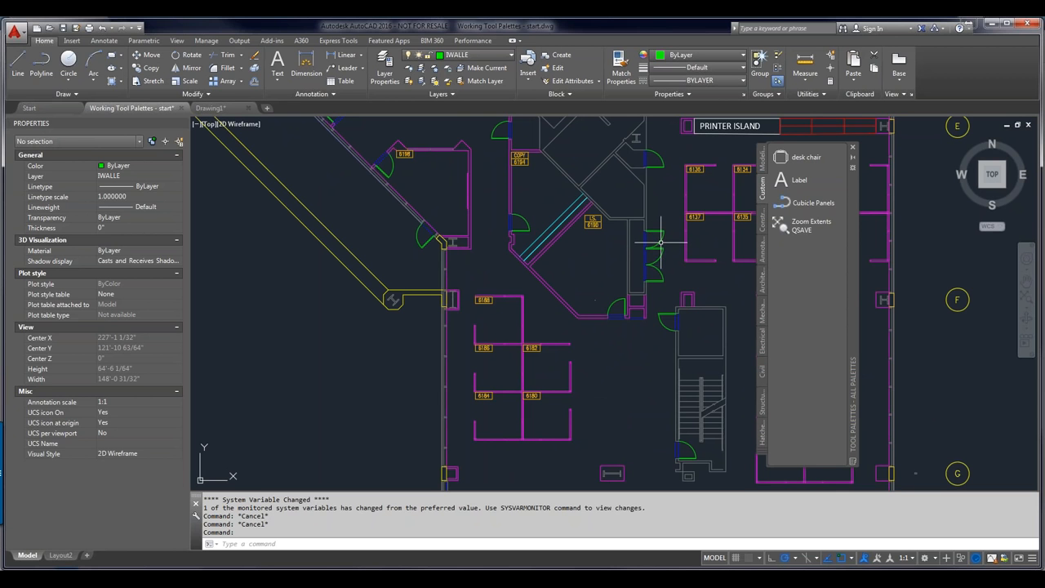
{"action": "left_click", "coordinate": [662, 242]}
{"action": "key", "text": "Escape"}
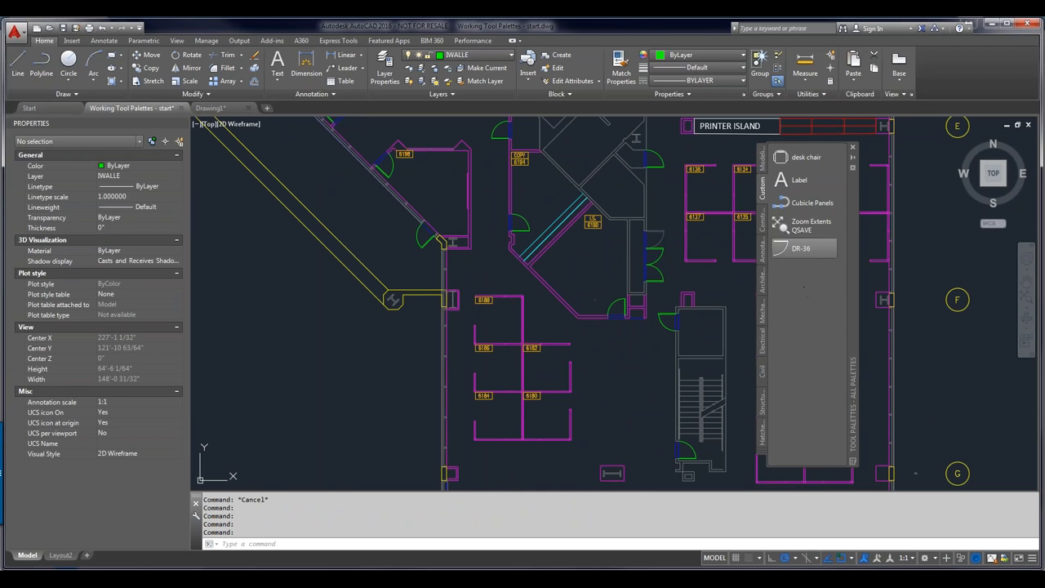
Step: Insert a DR-36 door from the palette into Drawing1, inside the C-shaped polyline beside the desk chair
{"action": "left_click", "coordinate": [210, 109]}
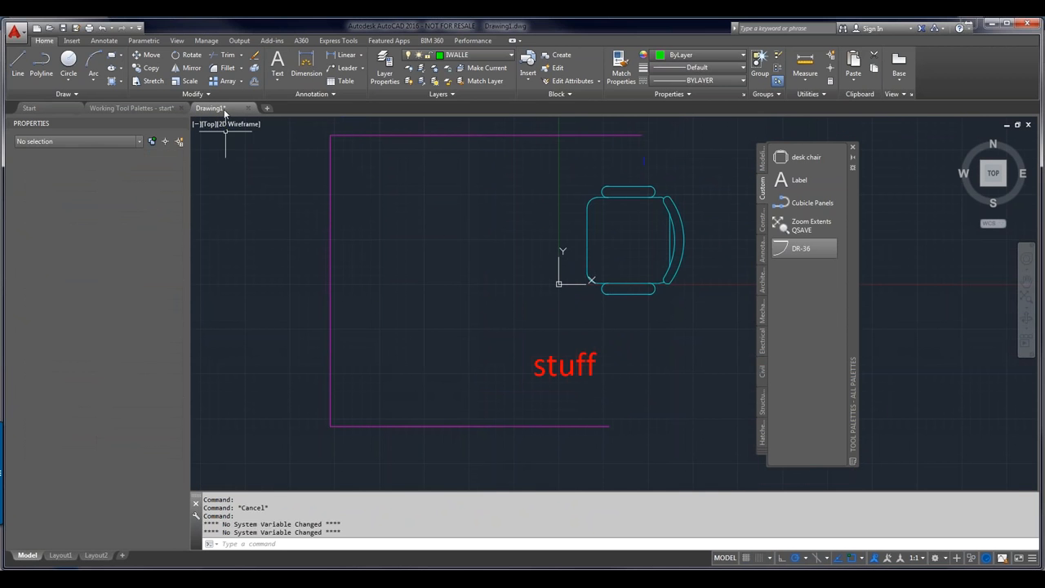
{"action": "left_click", "coordinate": [798, 248]}
{"action": "left_click", "coordinate": [403, 237]}
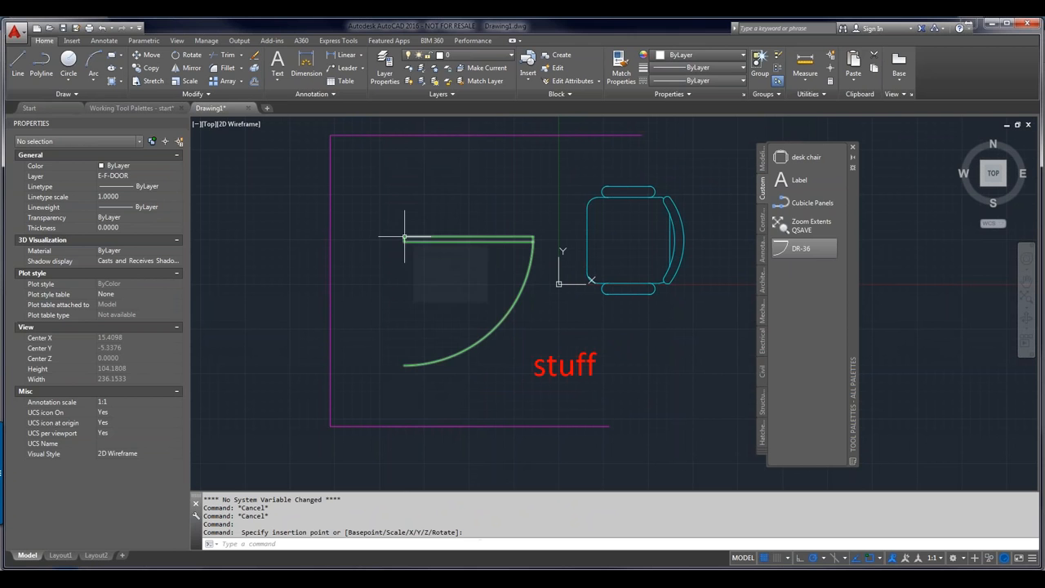
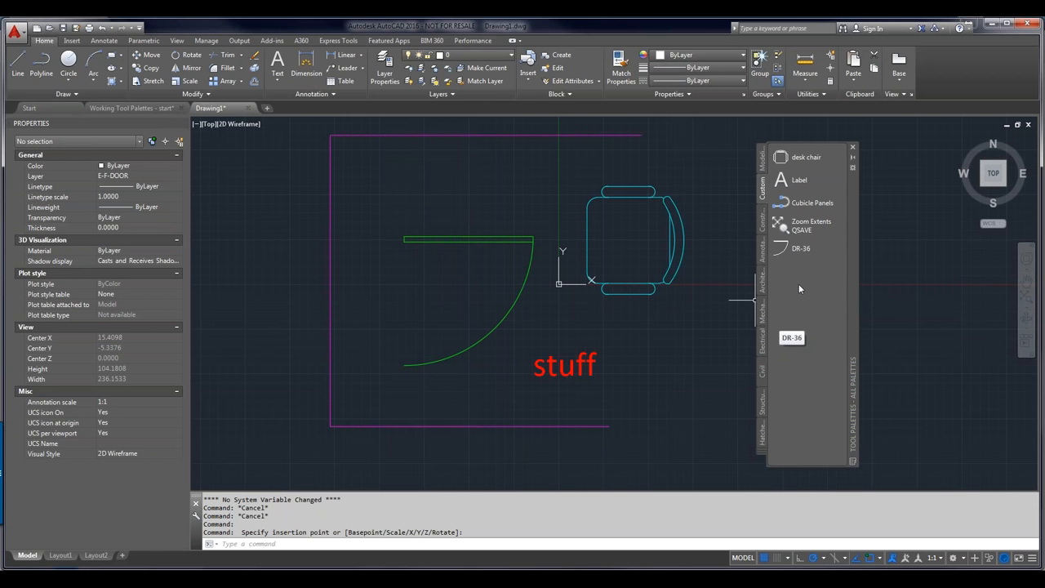
Step: Create a new tool palette named Garbage between Custom and Constraints through the palette customization
{"action": "right_click", "coordinate": [798, 284]}
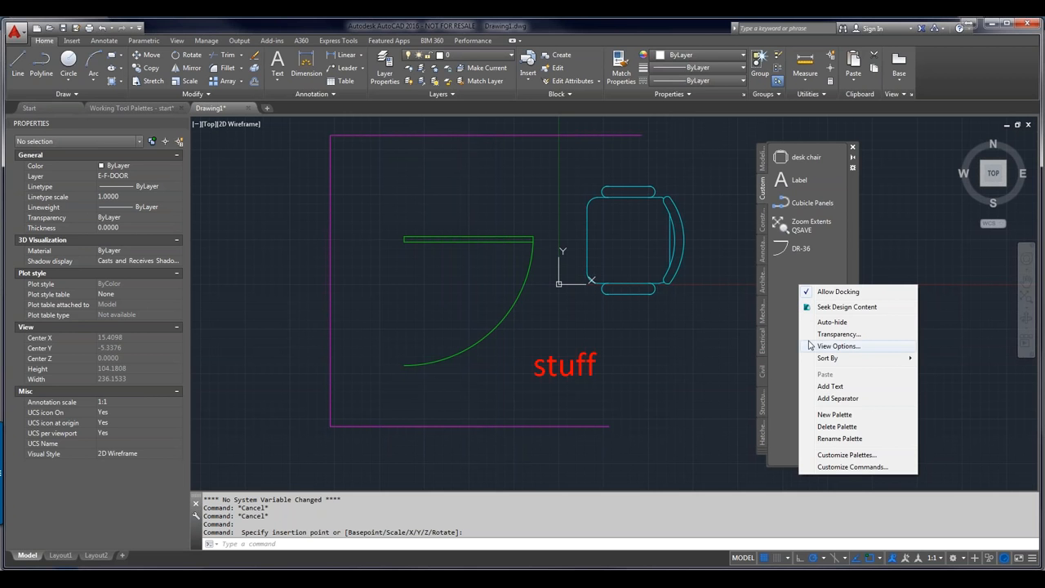
{"action": "left_click", "coordinate": [832, 456]}
{"action": "left_click_drag", "start_coordinate": [468, 197], "coordinate": [426, 176]}
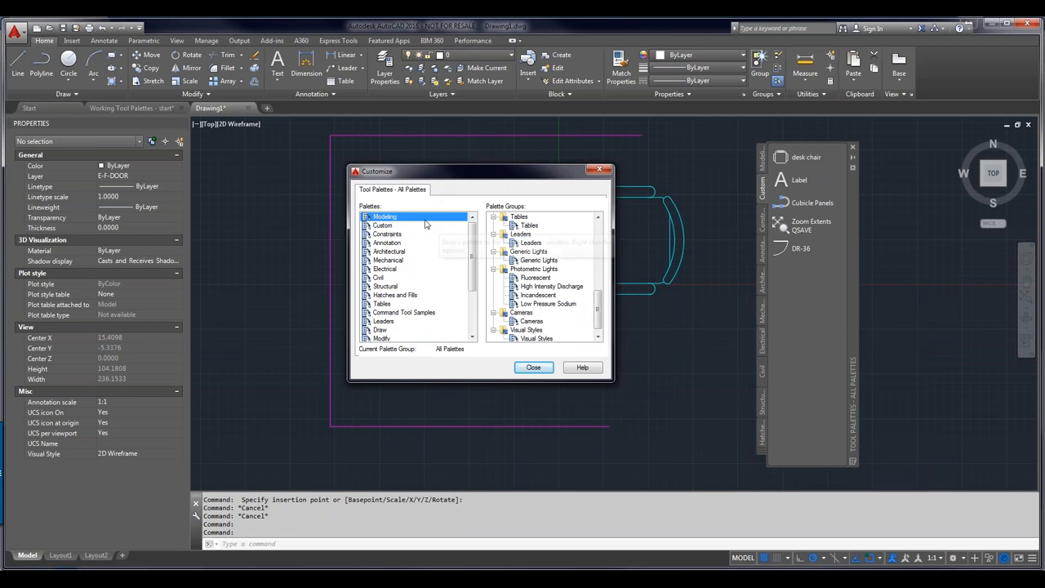
{"action": "left_click", "coordinate": [396, 227]}
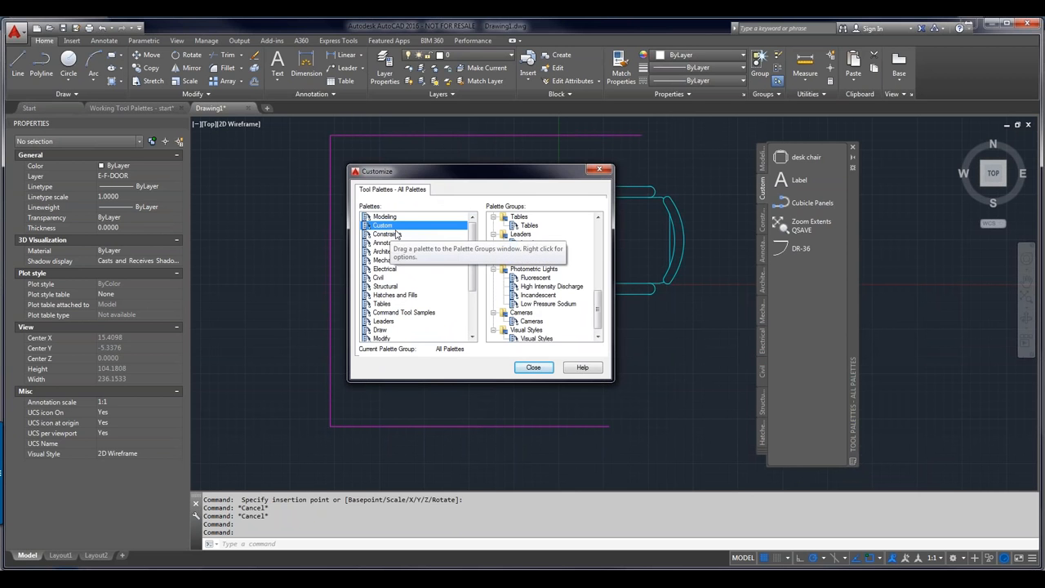
{"action": "right_click", "coordinate": [411, 235]}
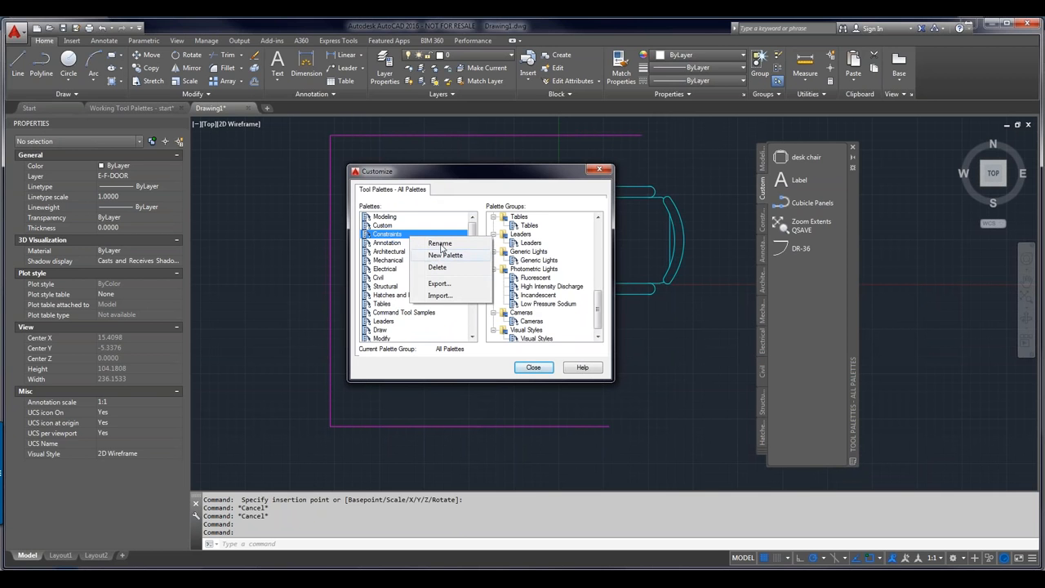
{"action": "left_click", "coordinate": [434, 257]}
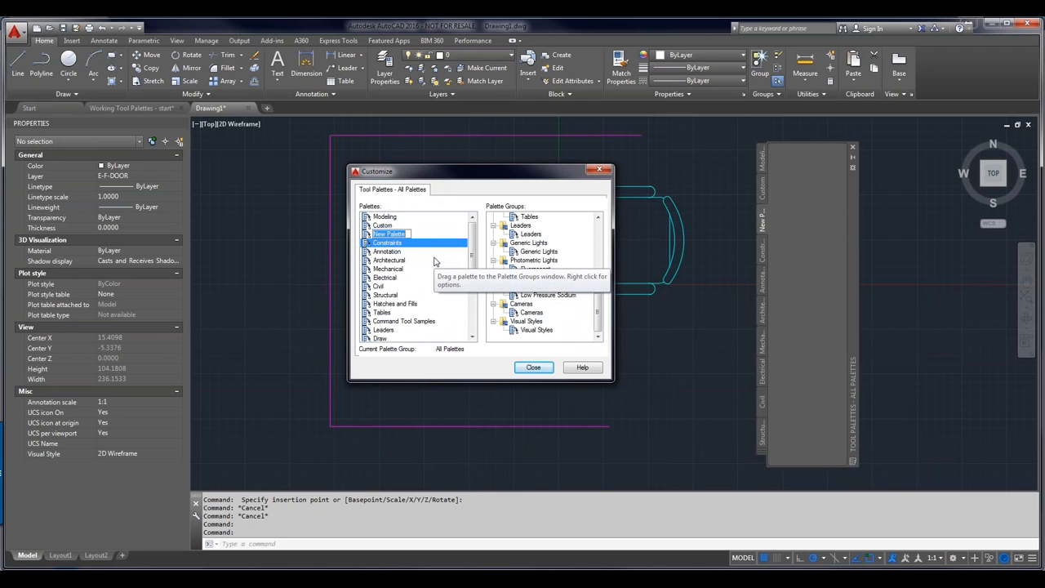
{"action": "type", "text": "Garbage"}
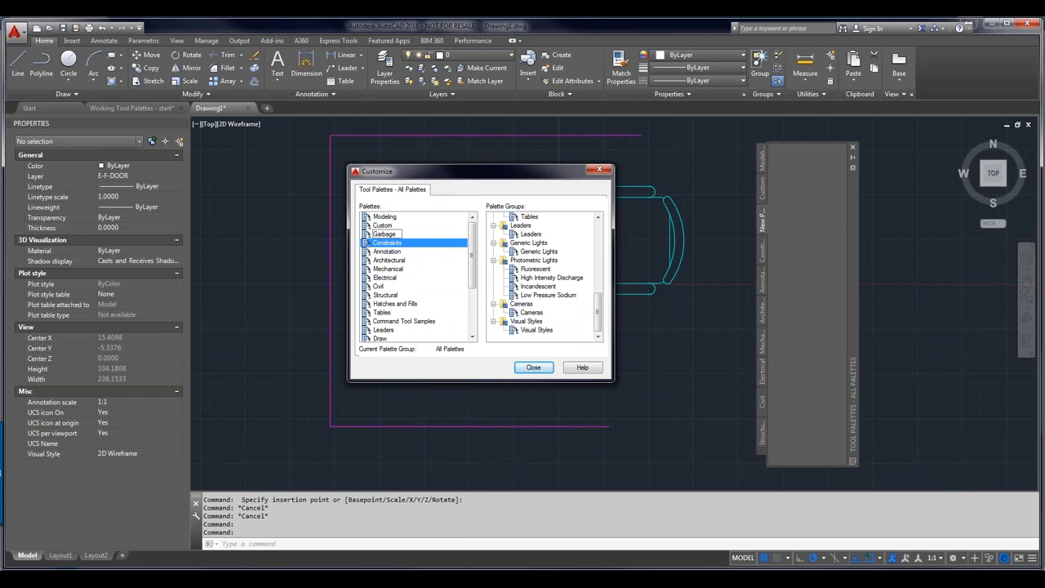
{"action": "key", "text": "Return"}
Step: Create another tool palette named Plop directly below Garbage
{"action": "right_click", "coordinate": [430, 244]}
{"action": "left_click", "coordinate": [461, 265]}
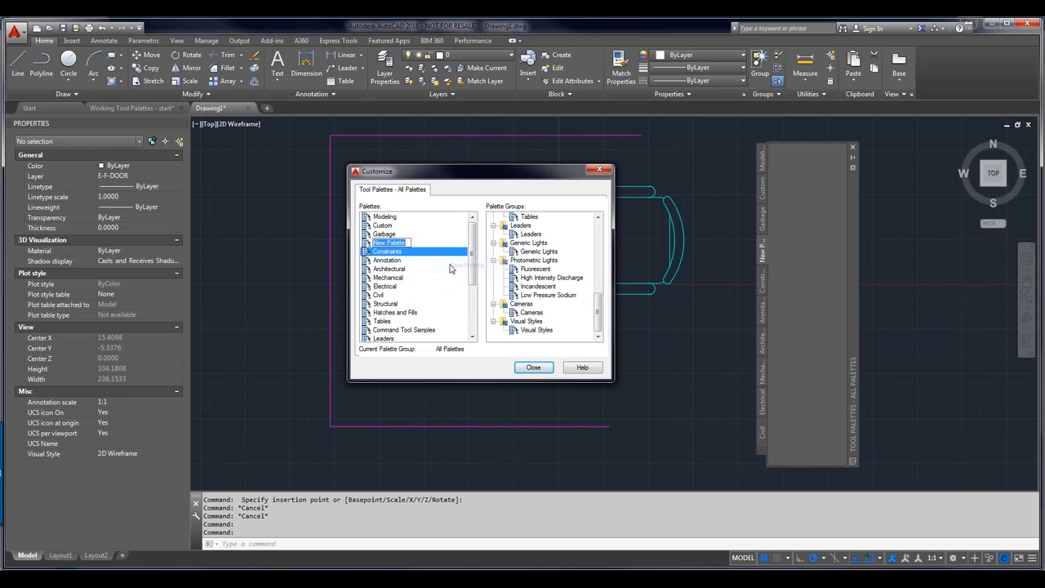
{"action": "type", "text": "Plop"}
{"action": "key", "text": "Return"}
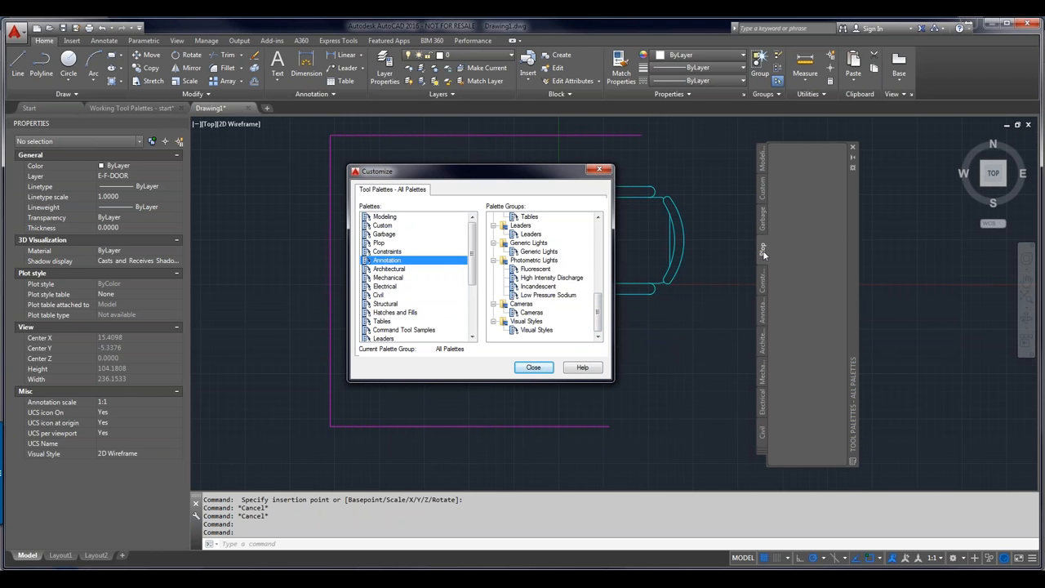
Step: Look through the contents of the Garbage, Custom and Plop palettes
{"action": "left_click", "coordinate": [390, 235]}
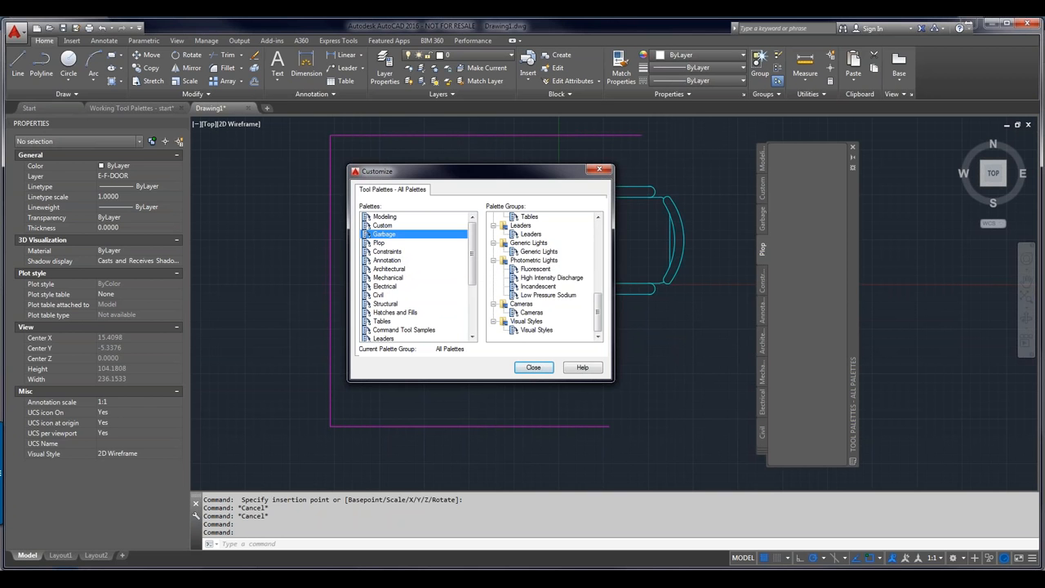
{"action": "left_click", "coordinate": [764, 232]}
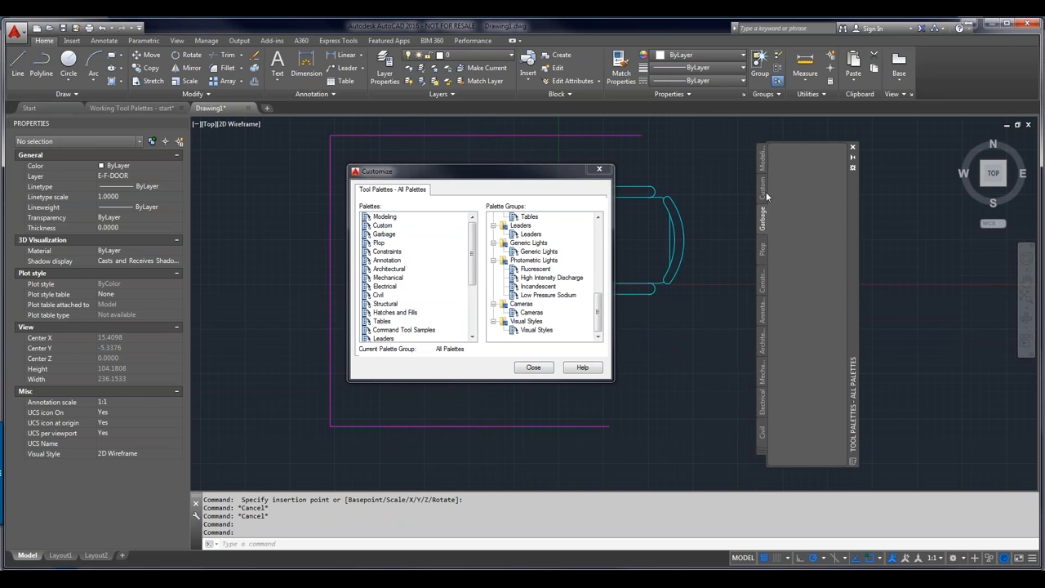
{"action": "left_click", "coordinate": [768, 192]}
{"action": "left_click", "coordinate": [763, 249]}
Step: Create a palette group named "My stuff" and move it to the top level, above Annotation and Design
{"action": "left_click_drag", "start_coordinate": [596, 312], "coordinate": [586, 224]}
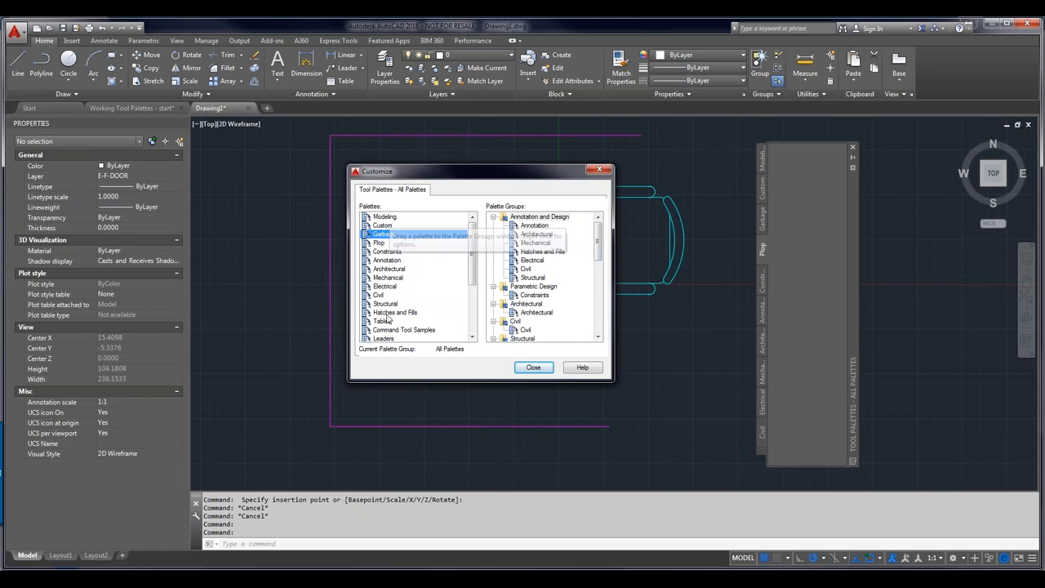
{"action": "right_click", "coordinate": [562, 280]}
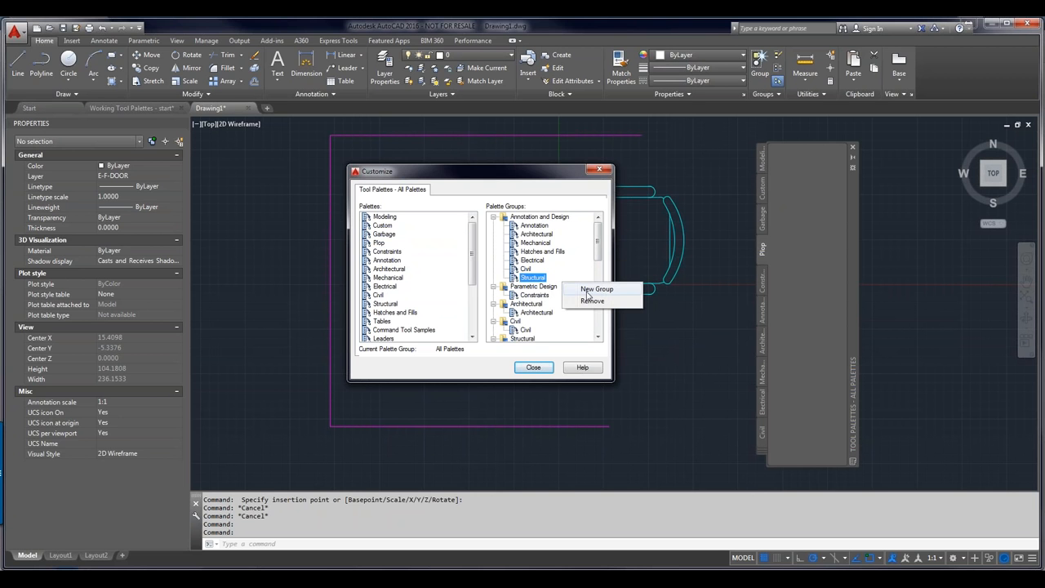
{"action": "left_click", "coordinate": [587, 292]}
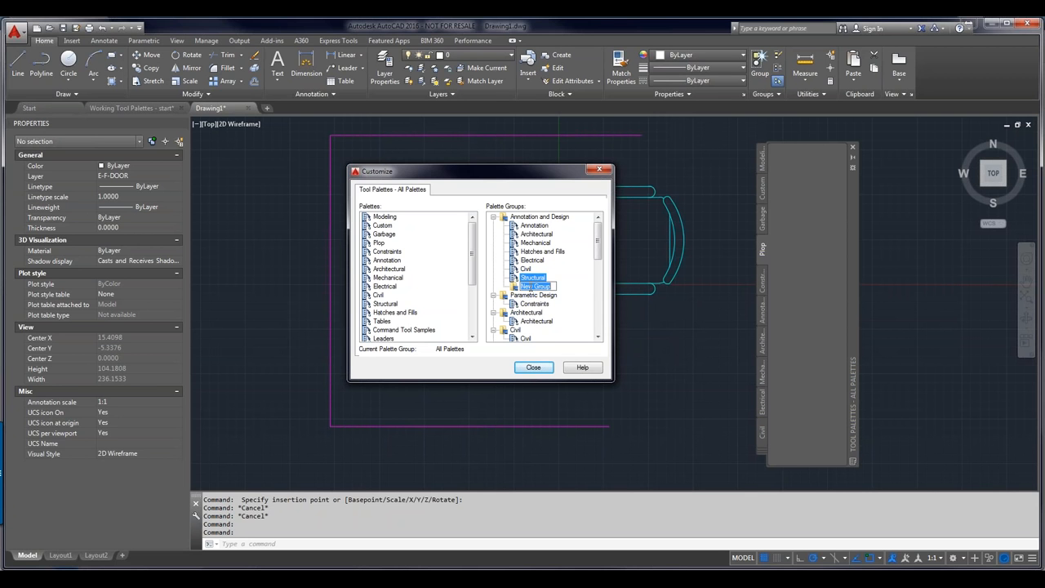
{"action": "type", "text": "My stuf"}
{"action": "key", "text": "Return"}
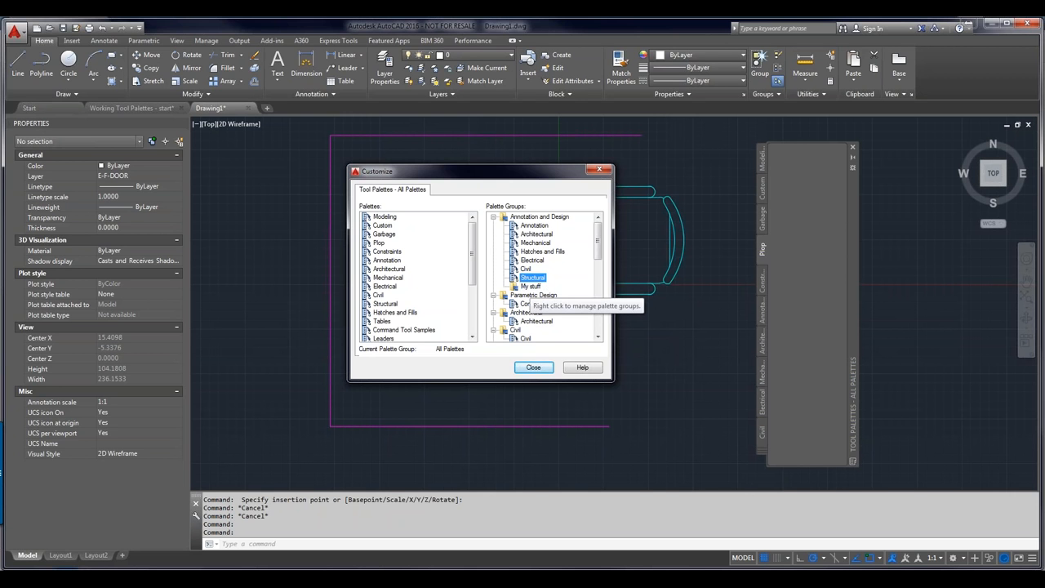
{"action": "left_click", "coordinate": [530, 286]}
{"action": "left_click_drag", "start_coordinate": [529, 286], "coordinate": [517, 217]}
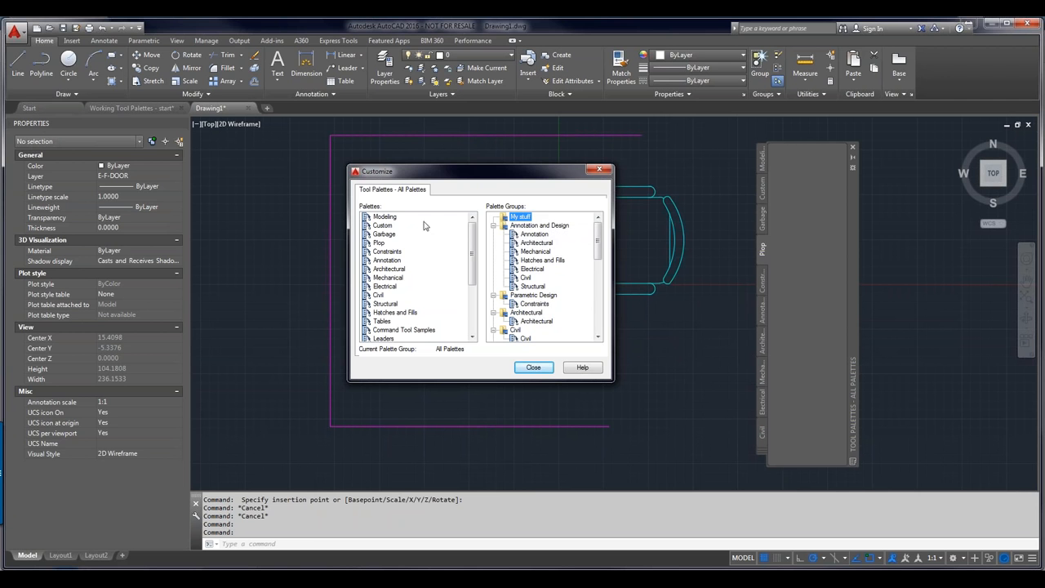
Step: Order the Custom, Garbage and Plop palettes above Modeling and add all three to the My stuff group
{"action": "left_click", "coordinate": [385, 224]}
{"action": "left_click_drag", "start_coordinate": [387, 224], "coordinate": [383, 237]}
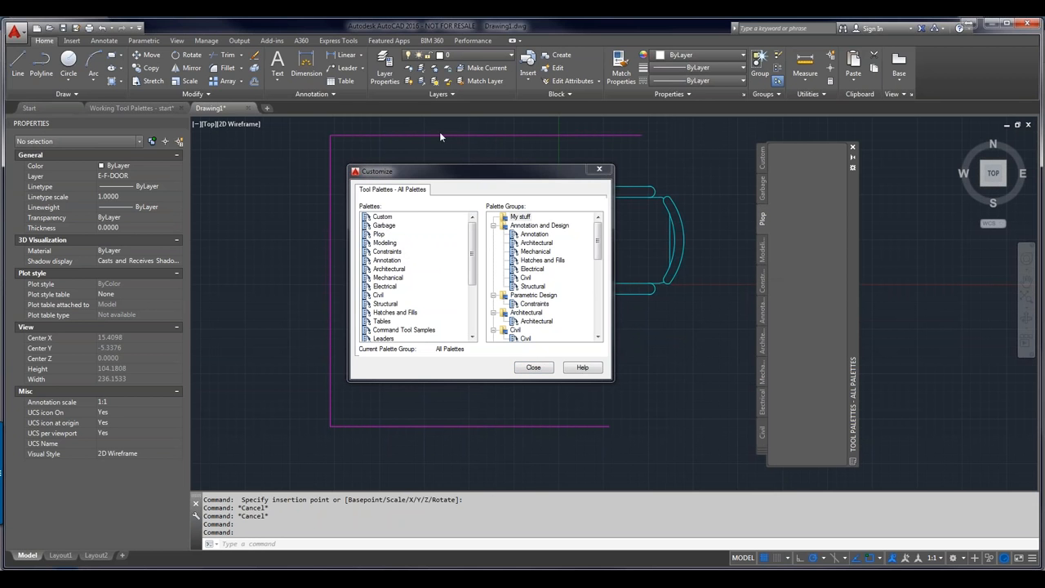
{"action": "left_click", "coordinate": [387, 218]}
{"action": "left_click_drag", "start_coordinate": [387, 218], "coordinate": [529, 230]}
{"action": "left_click_drag", "start_coordinate": [384, 227], "coordinate": [520, 227]}
{"action": "left_click_drag", "start_coordinate": [379, 234], "coordinate": [521, 237]}
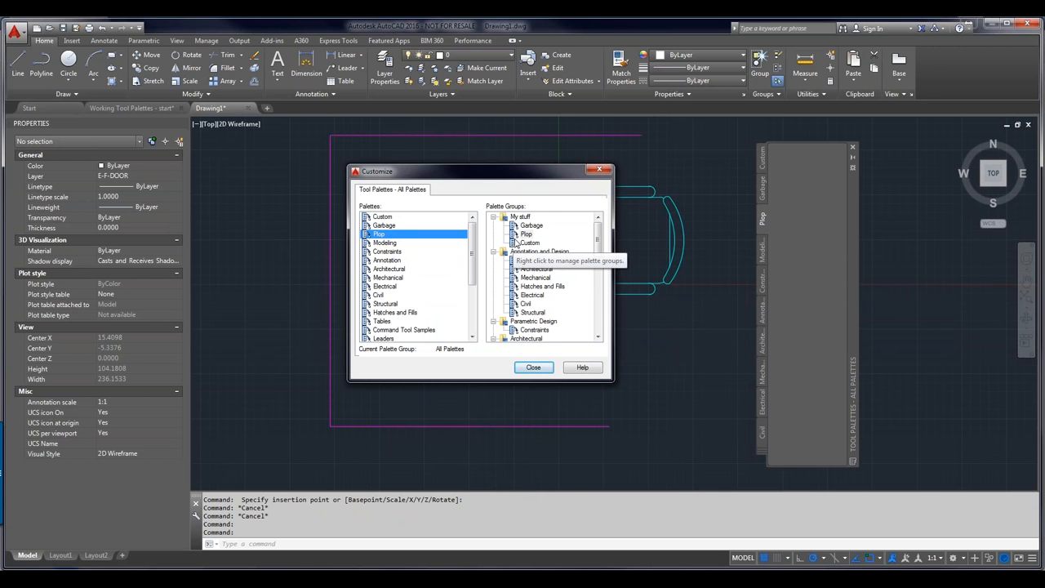
{"action": "left_click", "coordinate": [533, 368]}
{"action": "left_click", "coordinate": [531, 367]}
{"action": "key", "text": "Escape"}
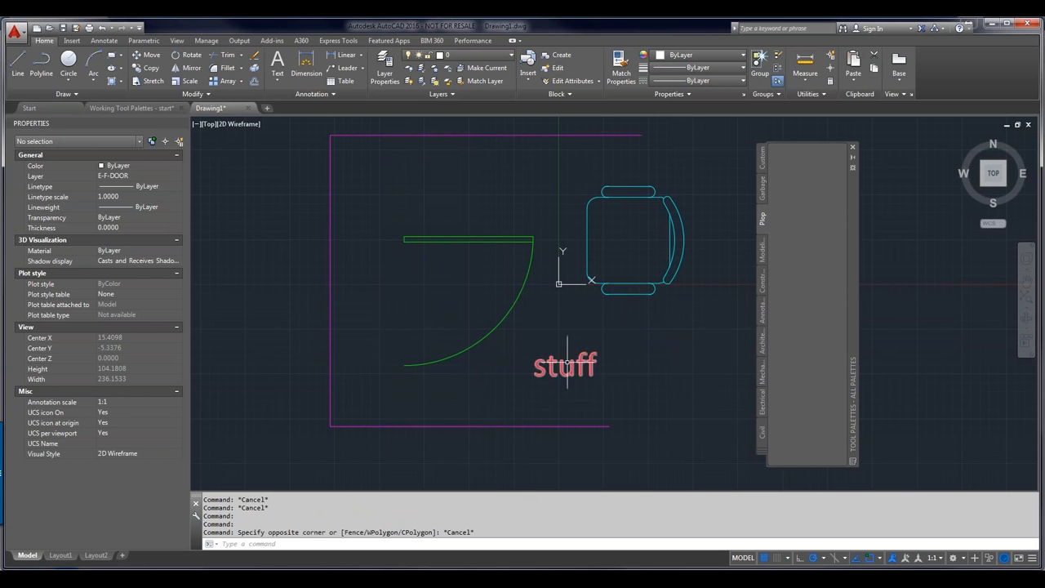
Step: Limit the tool palettes to the My stuff group and look through its Garbage, Plop and Custom palettes
{"action": "left_click", "coordinate": [762, 449]}
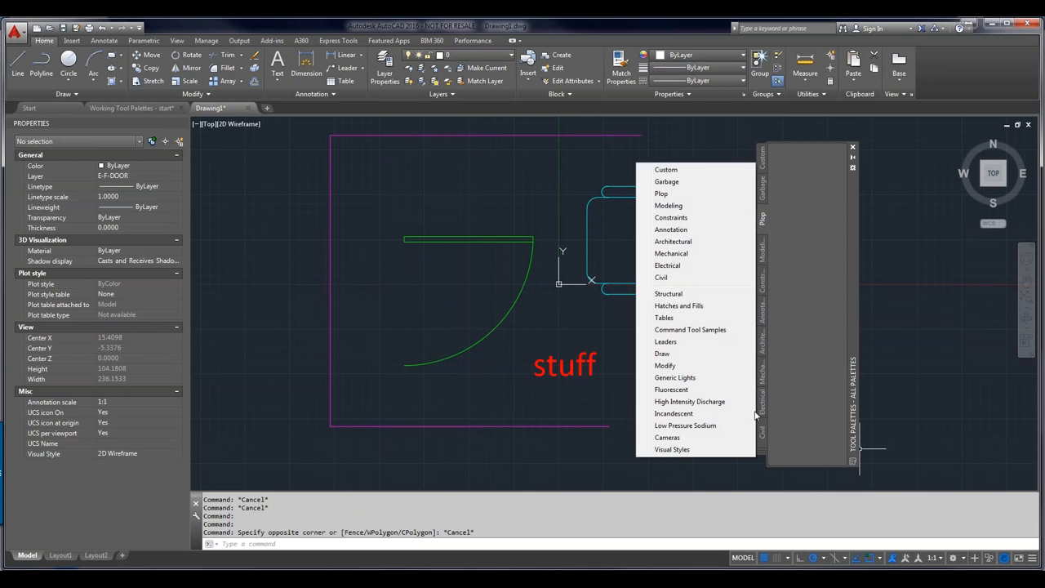
{"action": "right_click", "coordinate": [854, 431]}
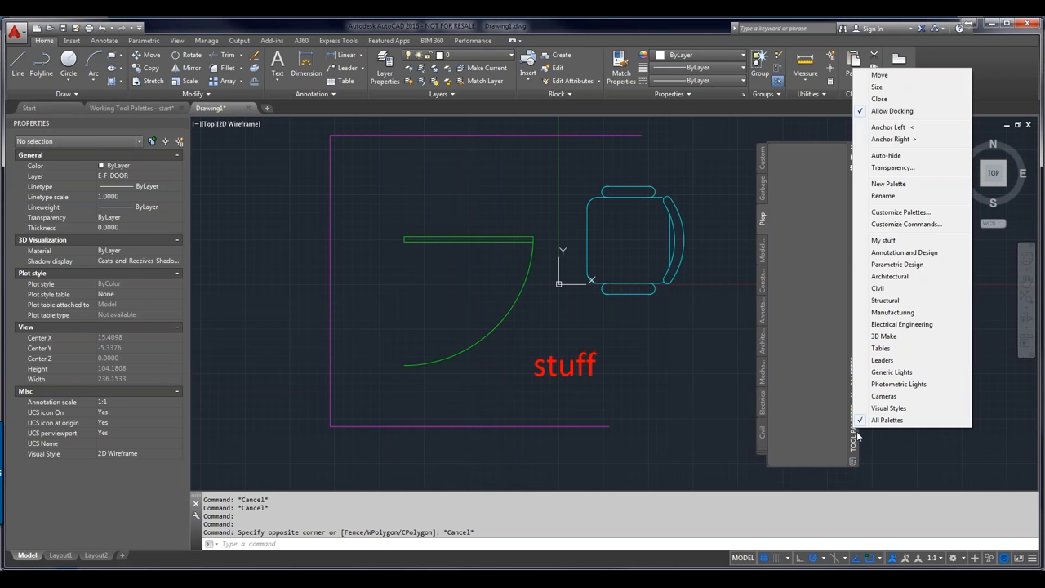
{"action": "left_click", "coordinate": [884, 242]}
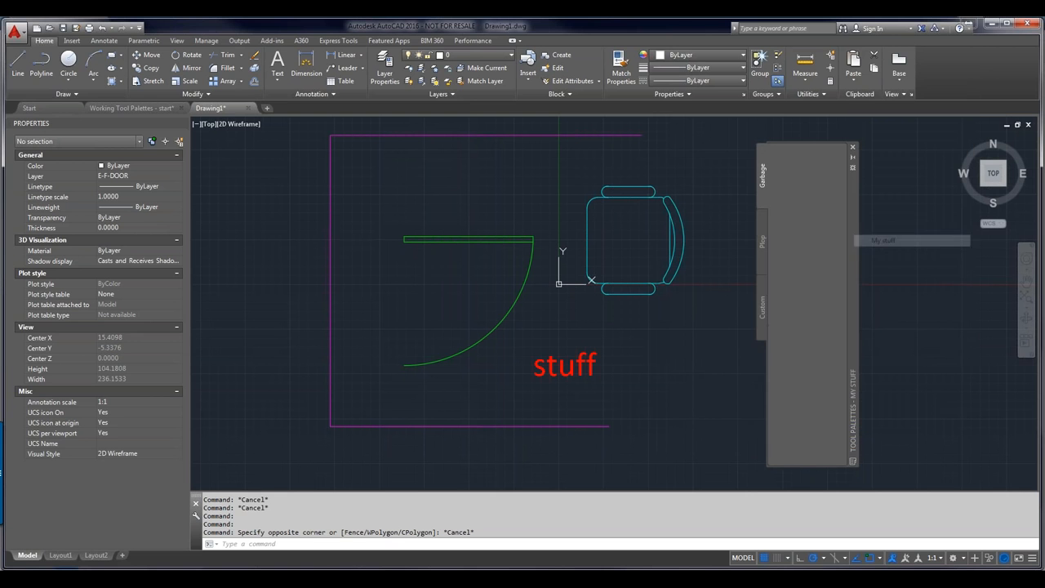
{"action": "left_click", "coordinate": [762, 307]}
{"action": "left_click", "coordinate": [762, 237]}
{"action": "left_click", "coordinate": [762, 186]}
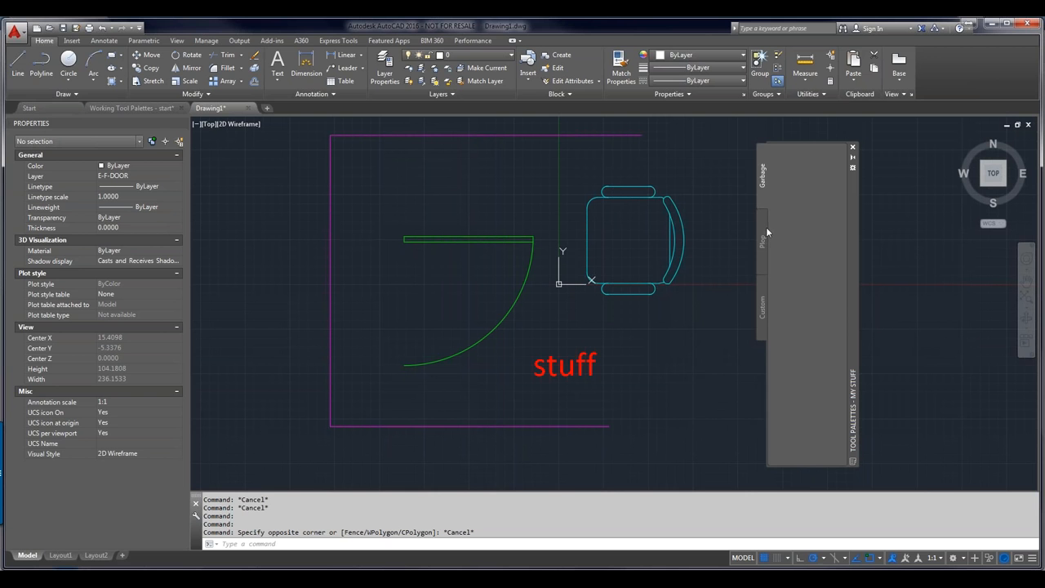
{"action": "left_click", "coordinate": [762, 296]}
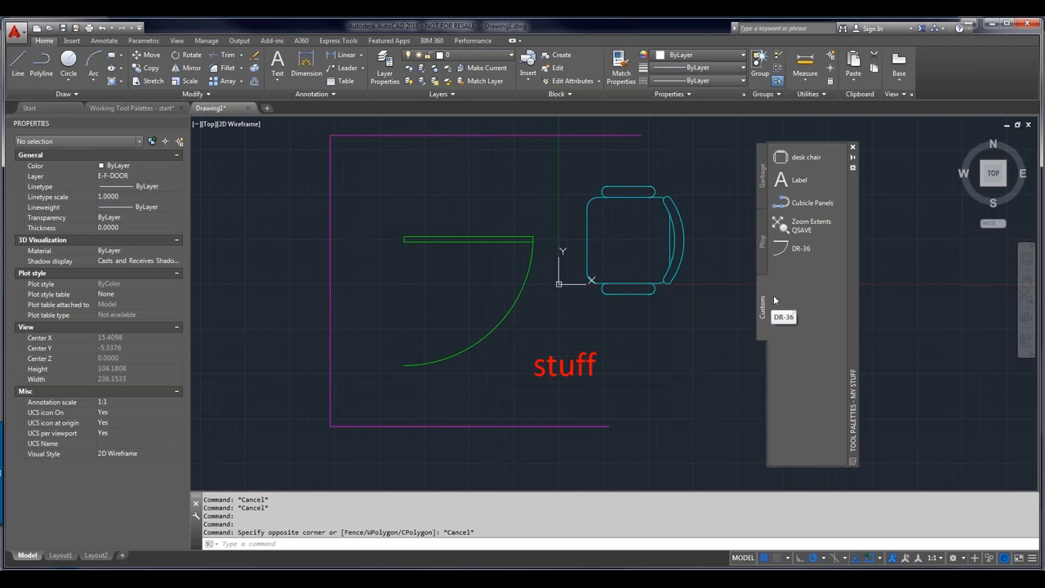
Step: Export the Custom palette as Custom.xtp into the Box Sync folder from the palette customization settings
{"action": "right_click", "coordinate": [818, 320]}
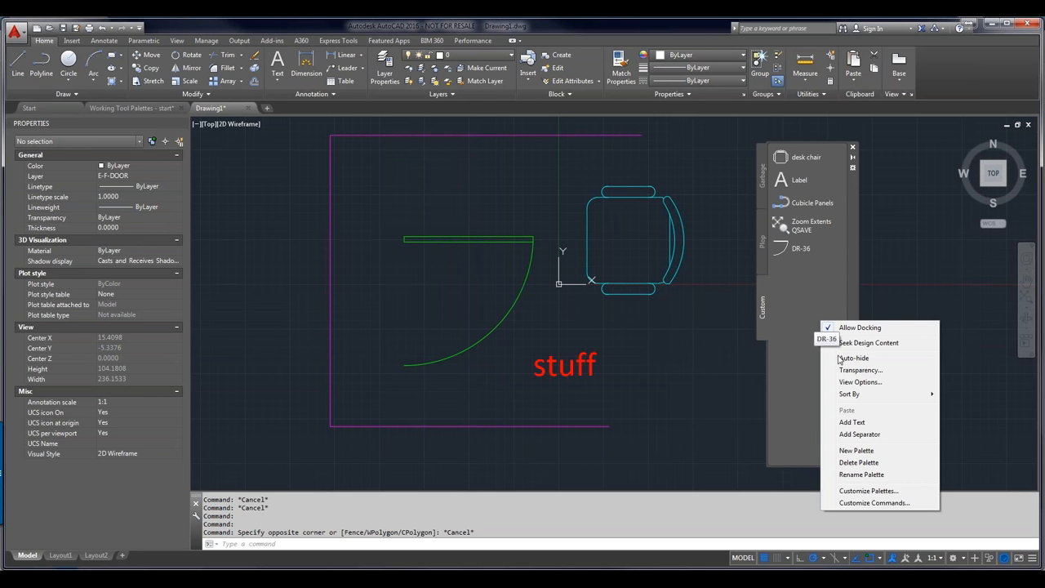
{"action": "left_click", "coordinate": [857, 493]}
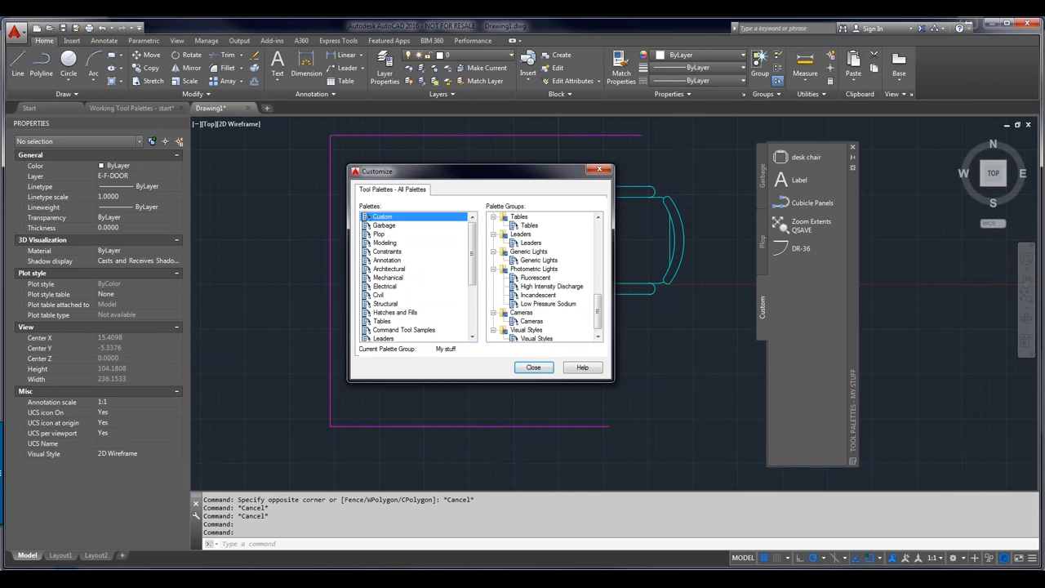
{"action": "right_click", "coordinate": [382, 218]}
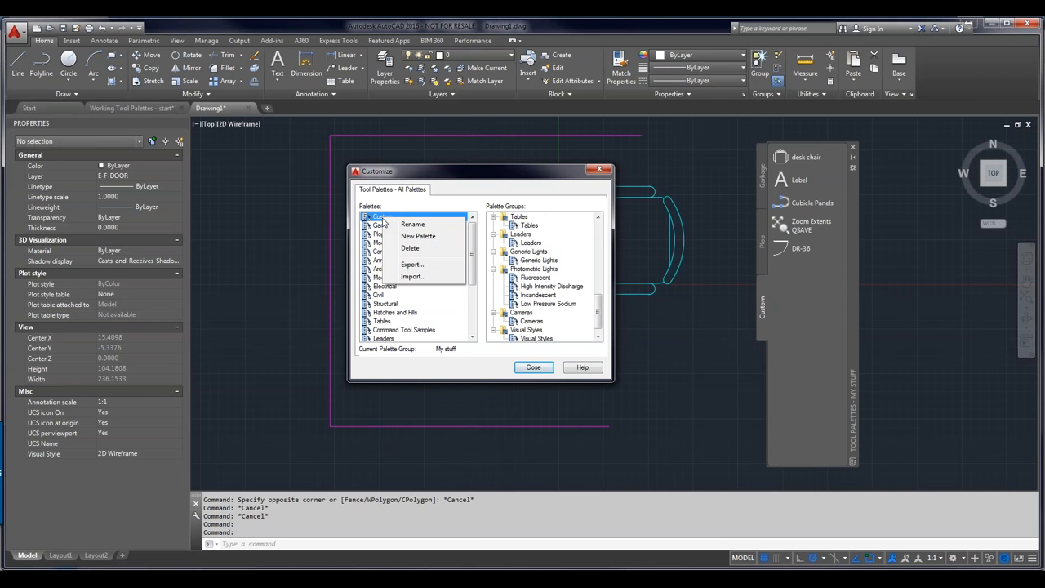
{"action": "left_click", "coordinate": [411, 265]}
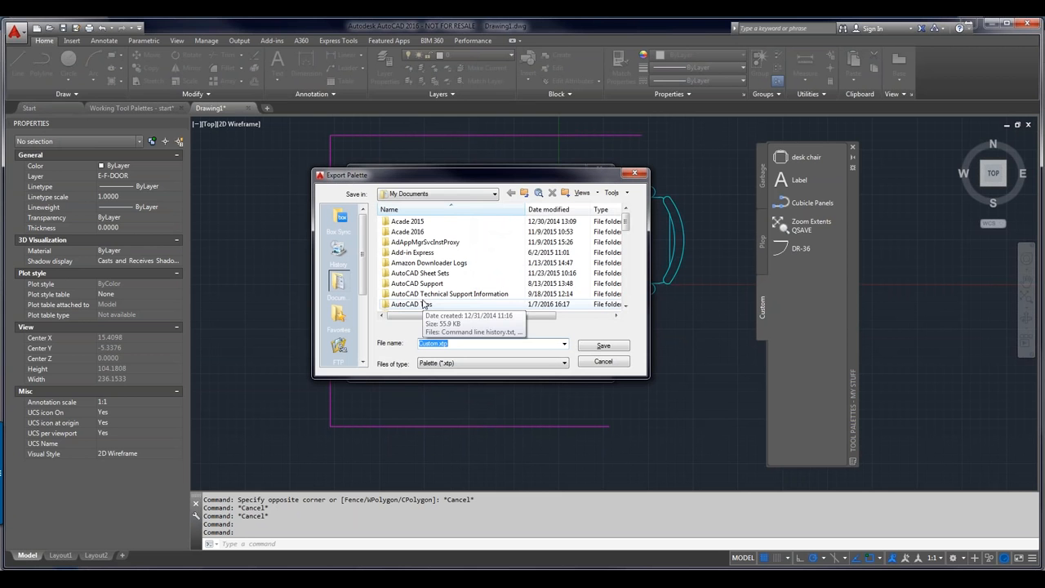
{"action": "mouse_move", "coordinate": [625, 225]}
{"action": "left_mouse_down"}
{"action": "mouse_move", "coordinate": [627, 235]}
{"action": "mouse_move", "coordinate": [626, 209]}
{"action": "left_mouse_up"}
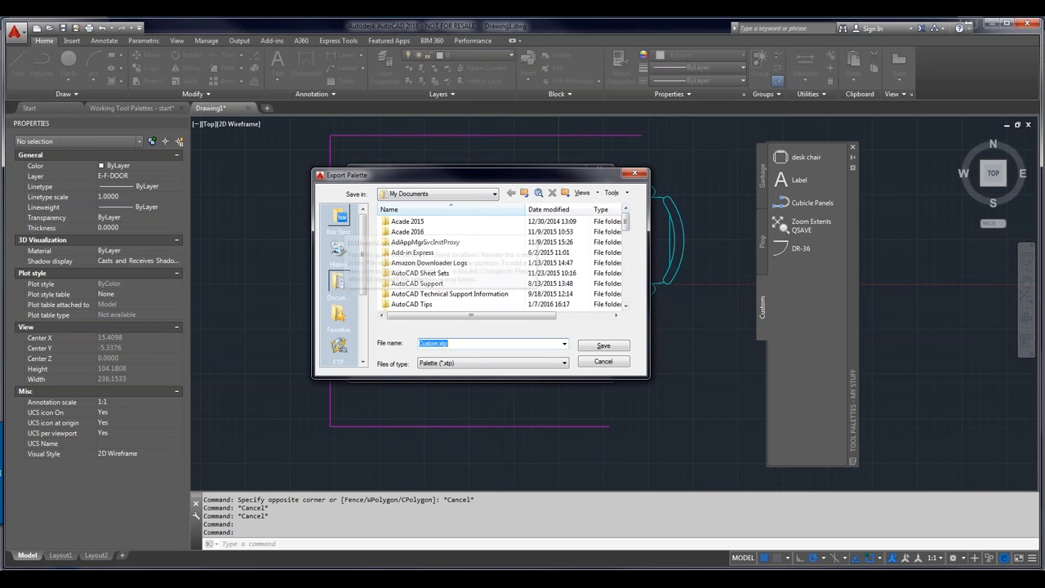
{"action": "left_click", "coordinate": [341, 222]}
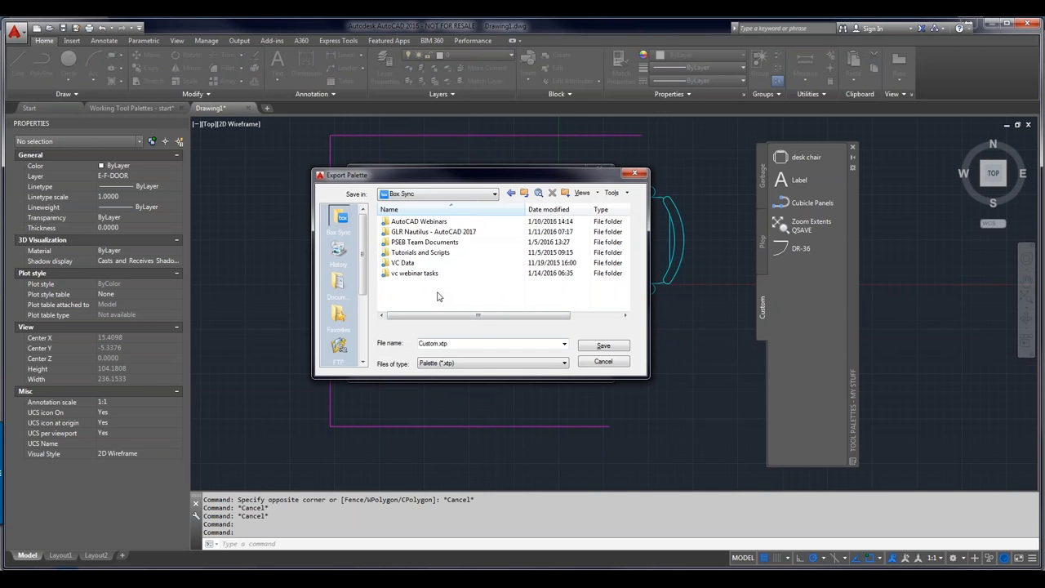
{"action": "double_click", "coordinate": [457, 345]}
{"action": "left_click", "coordinate": [603, 347]}
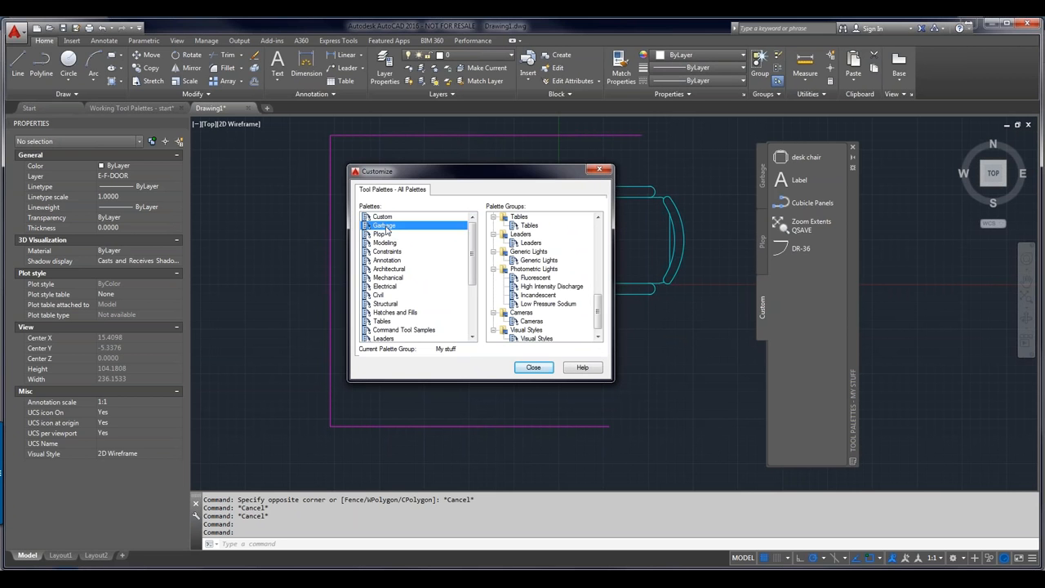
Step: Export the Garbage and Plop palettes as Garbage.xtp and Plop.xtp into the Box Sync folder
{"action": "right_click", "coordinate": [387, 231]}
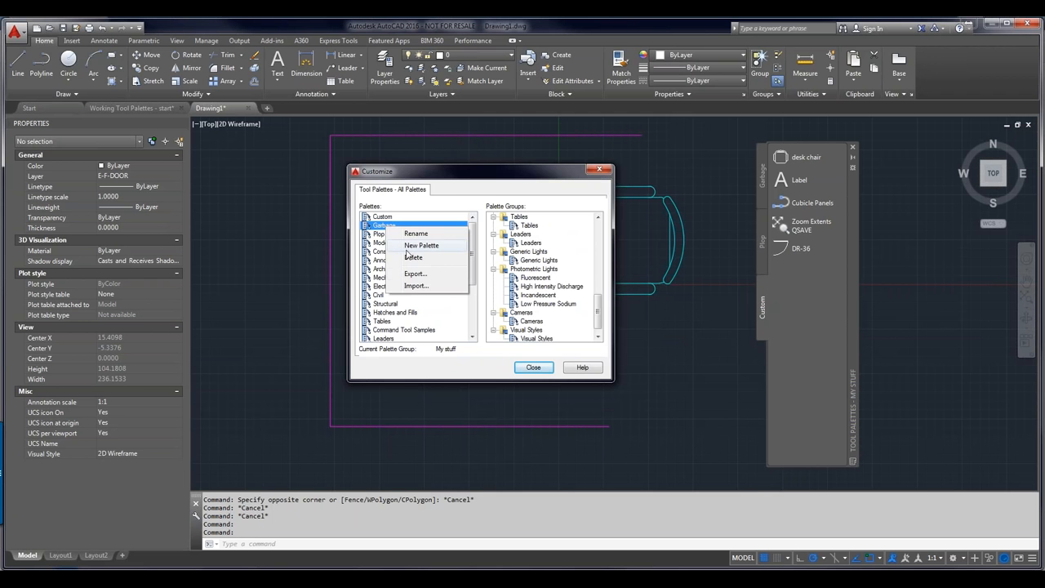
{"action": "left_click", "coordinate": [413, 274]}
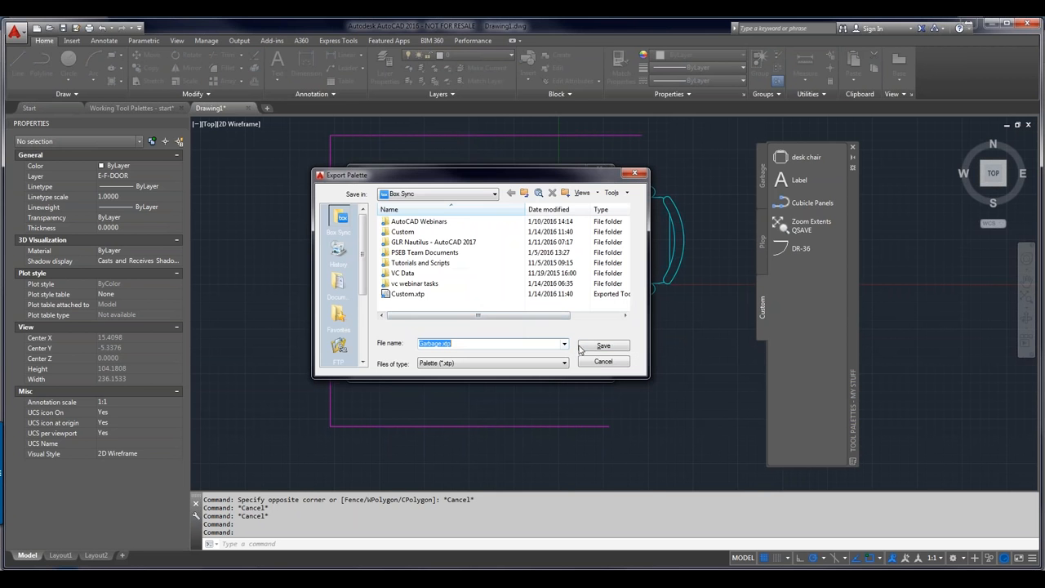
{"action": "left_click", "coordinate": [596, 348]}
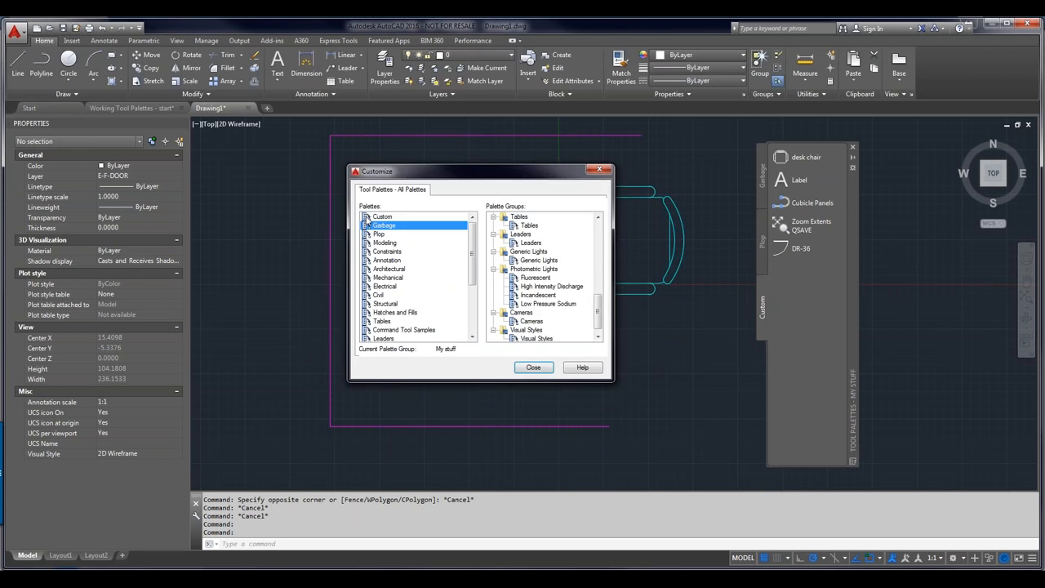
{"action": "right_click", "coordinate": [377, 234]}
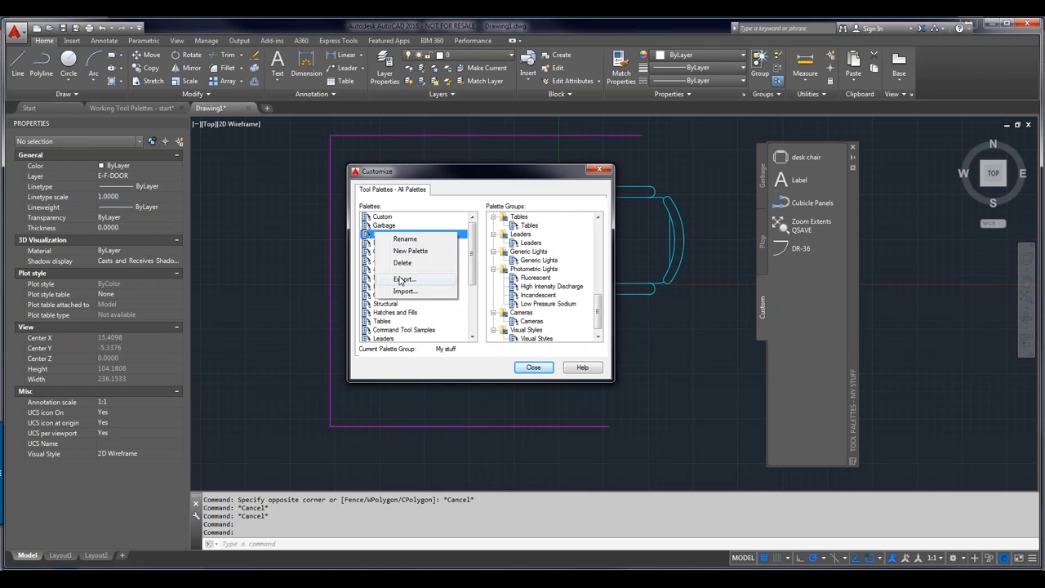
{"action": "left_click", "coordinate": [400, 280]}
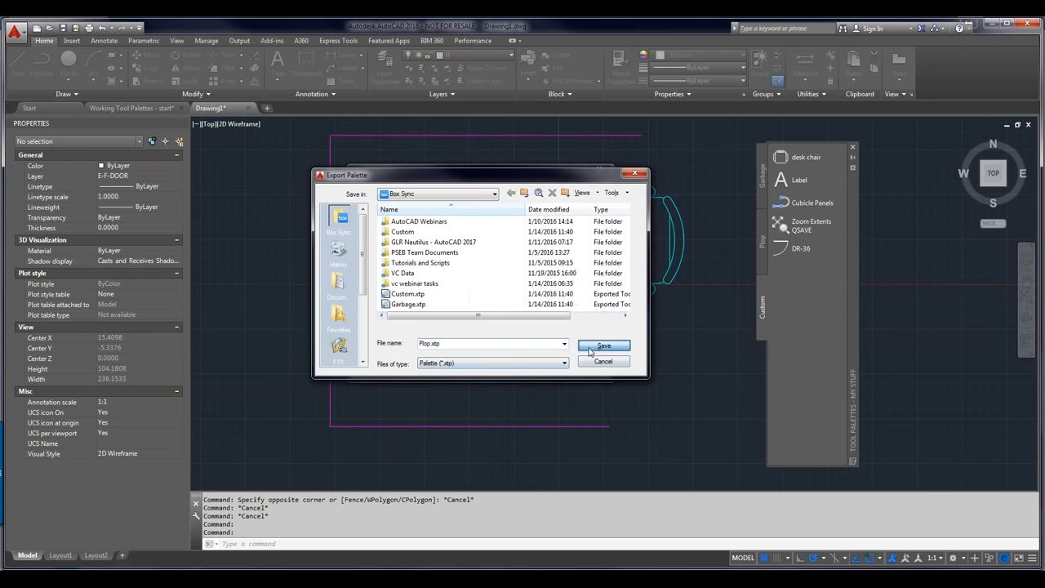
{"action": "left_click", "coordinate": [590, 349]}
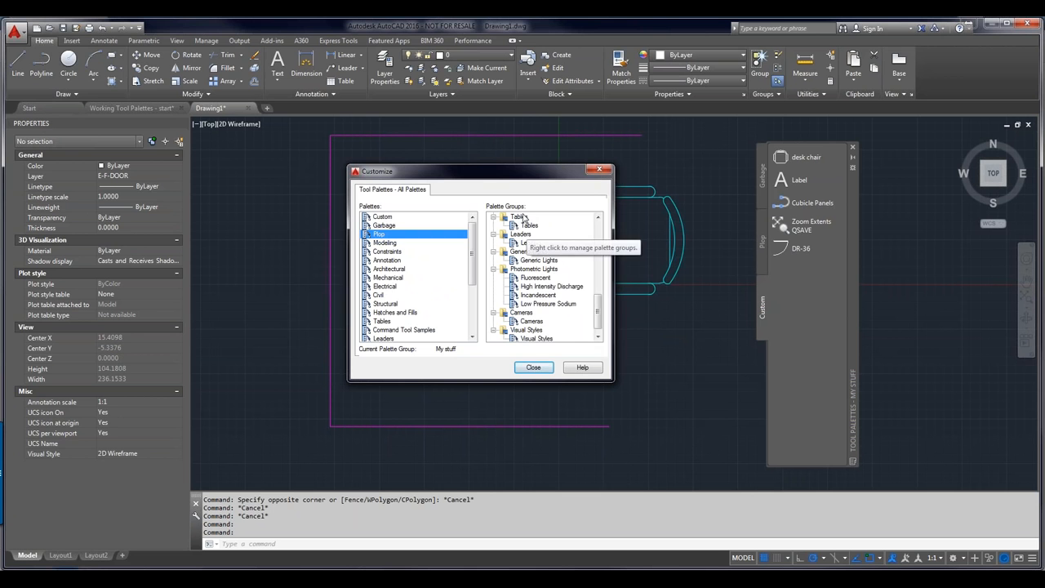
Step: Export the My stuff palette group as My stuff.xpg into the Box Sync folder
{"action": "scroll", "coordinate": [543, 261], "scroll_direction": "up", "scroll_amount": 10}
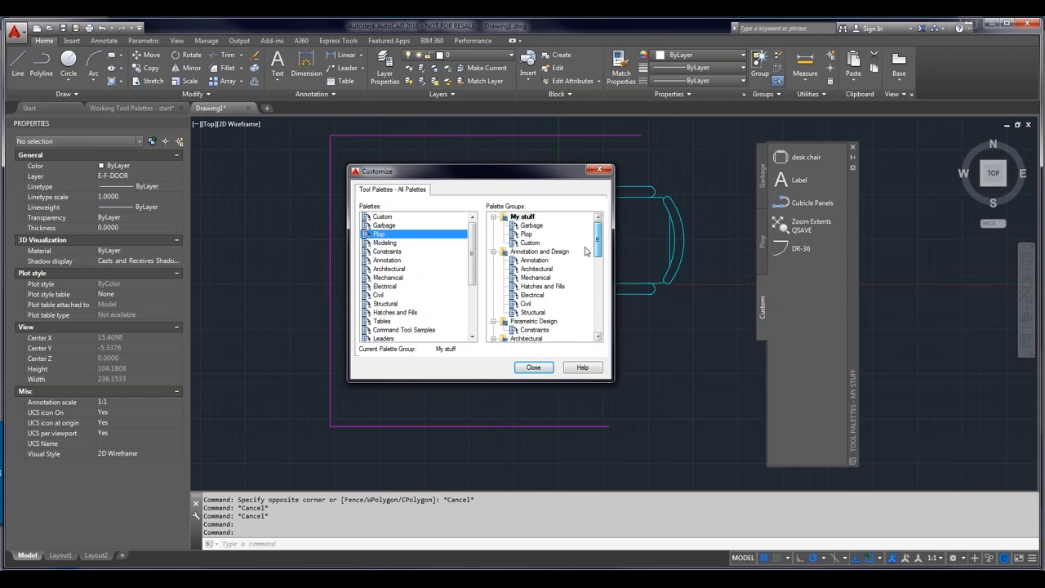
{"action": "left_click", "coordinate": [524, 217]}
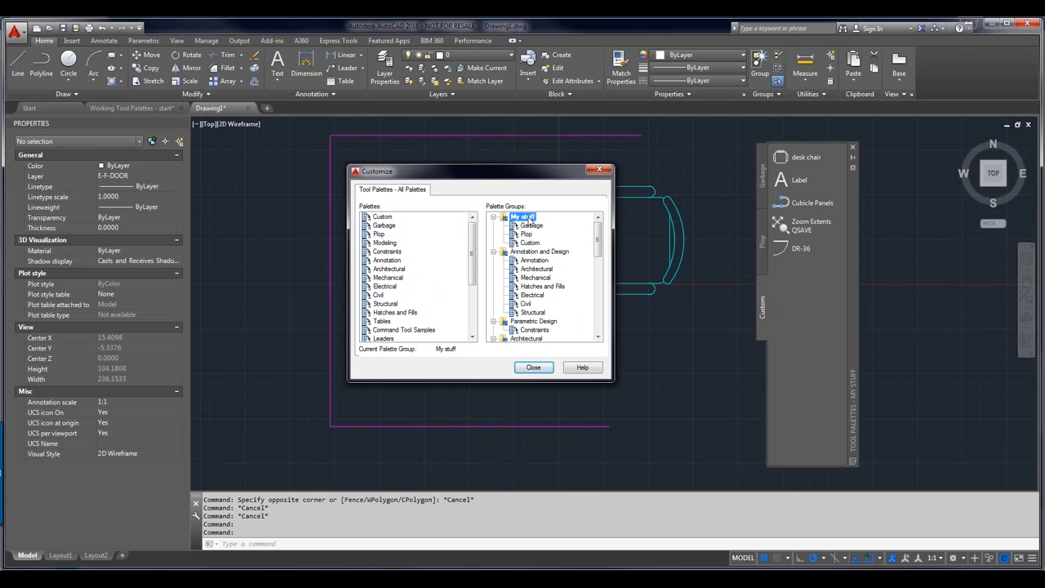
{"action": "right_click", "coordinate": [527, 218]}
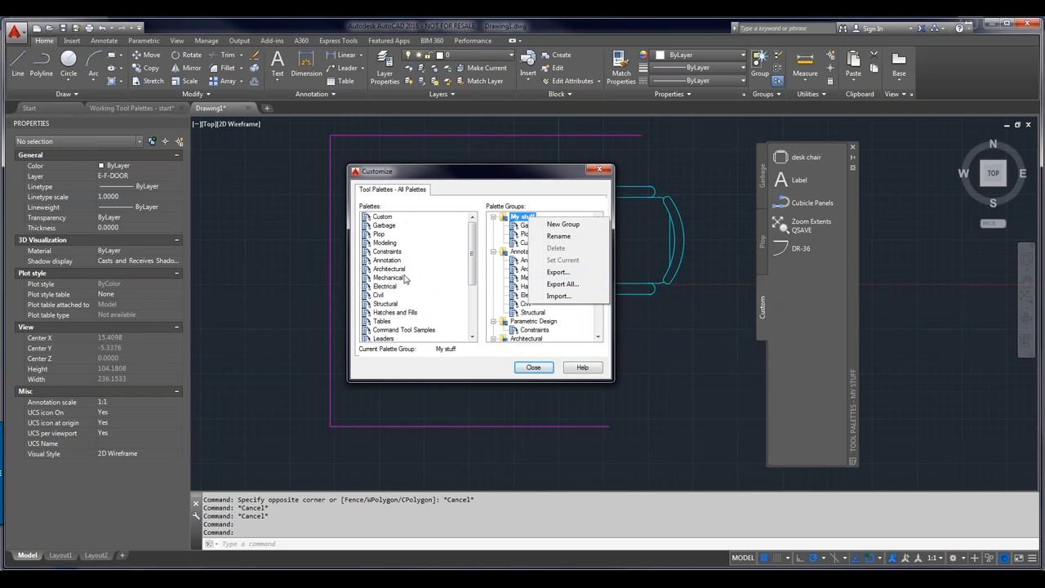
{"action": "left_click", "coordinate": [564, 274]}
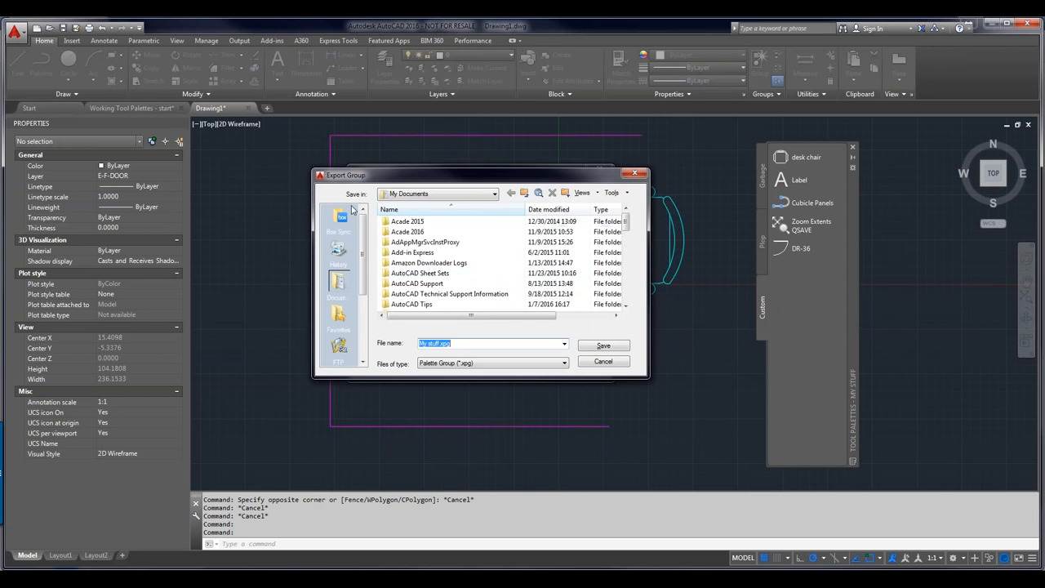
{"action": "left_click", "coordinate": [345, 222]}
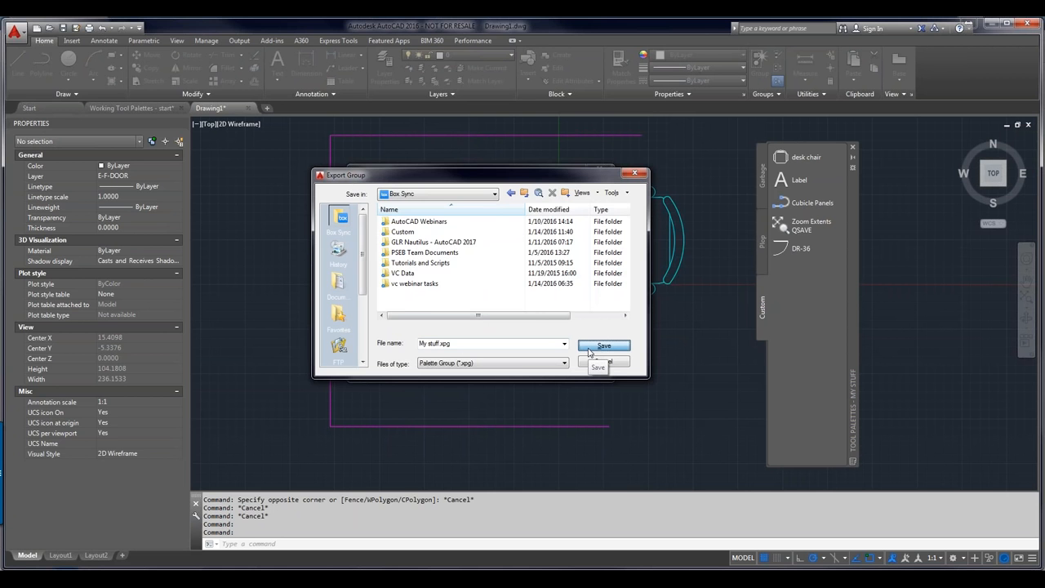
{"action": "left_click", "coordinate": [602, 346]}
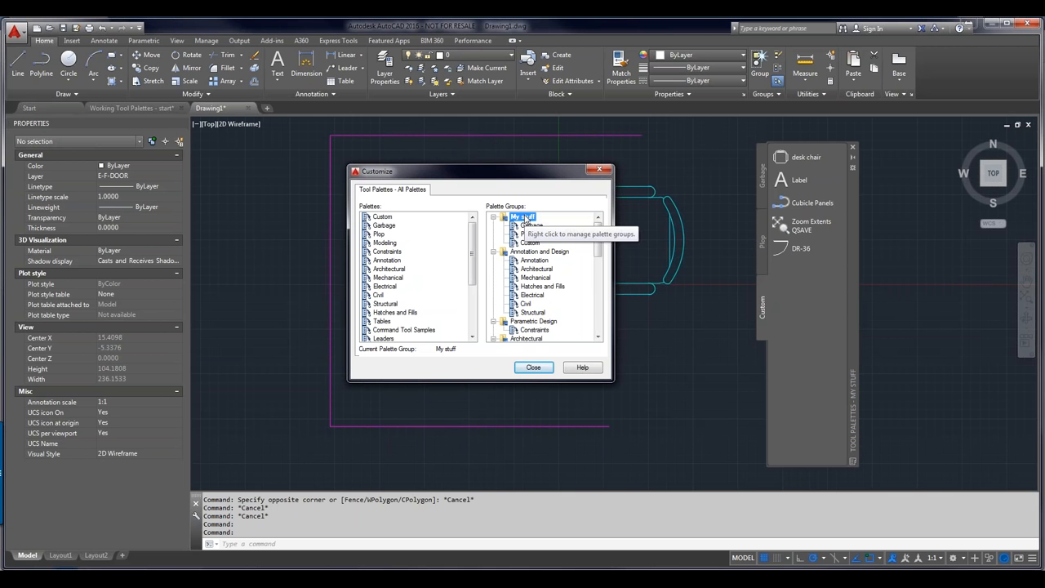
Step: Check the palette group files available for import in Box Sync without importing any, and close palette customization
{"action": "right_click", "coordinate": [526, 218]}
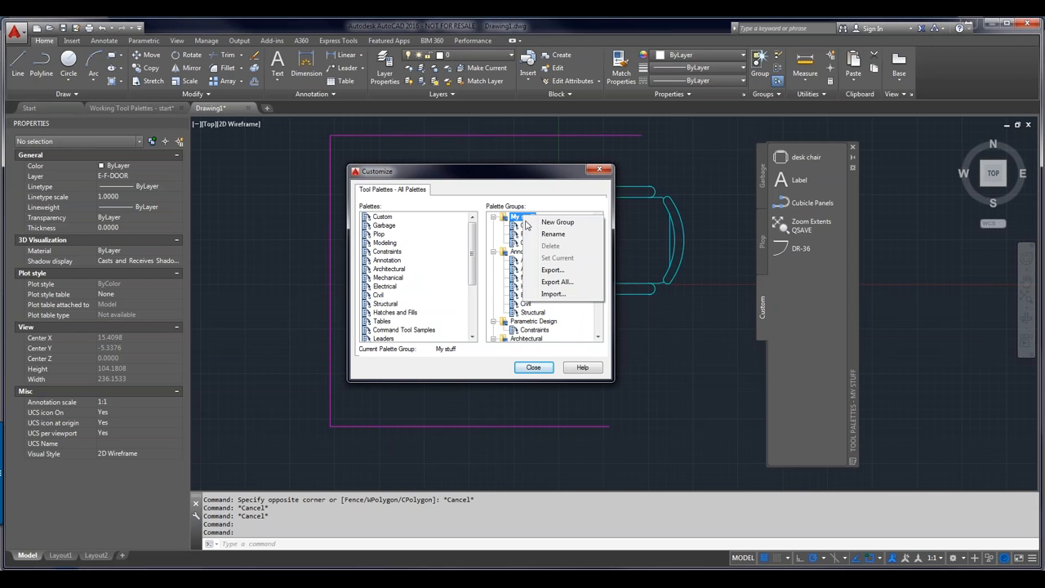
{"action": "left_click", "coordinate": [551, 293]}
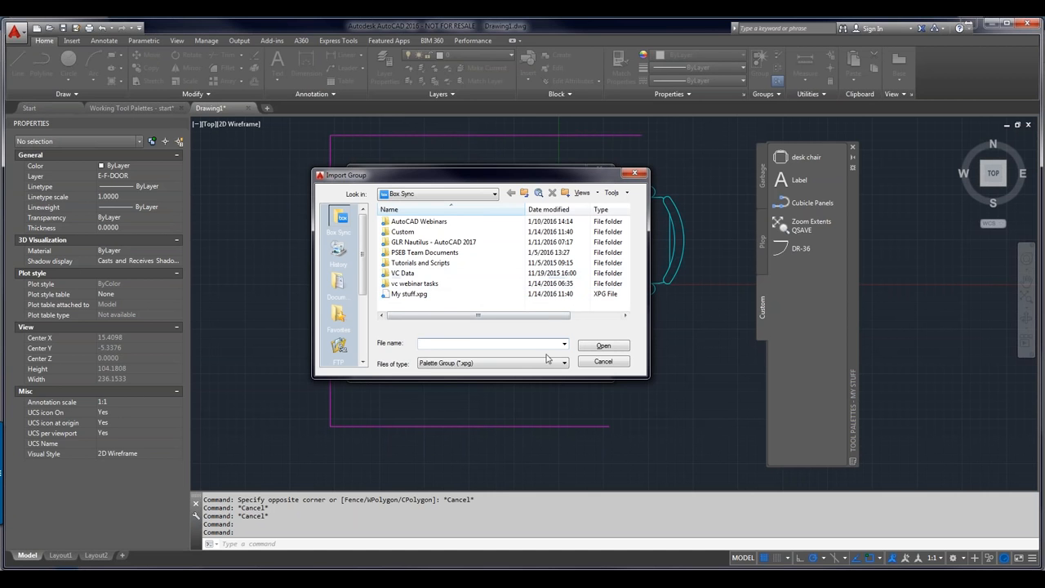
{"action": "left_click", "coordinate": [603, 361]}
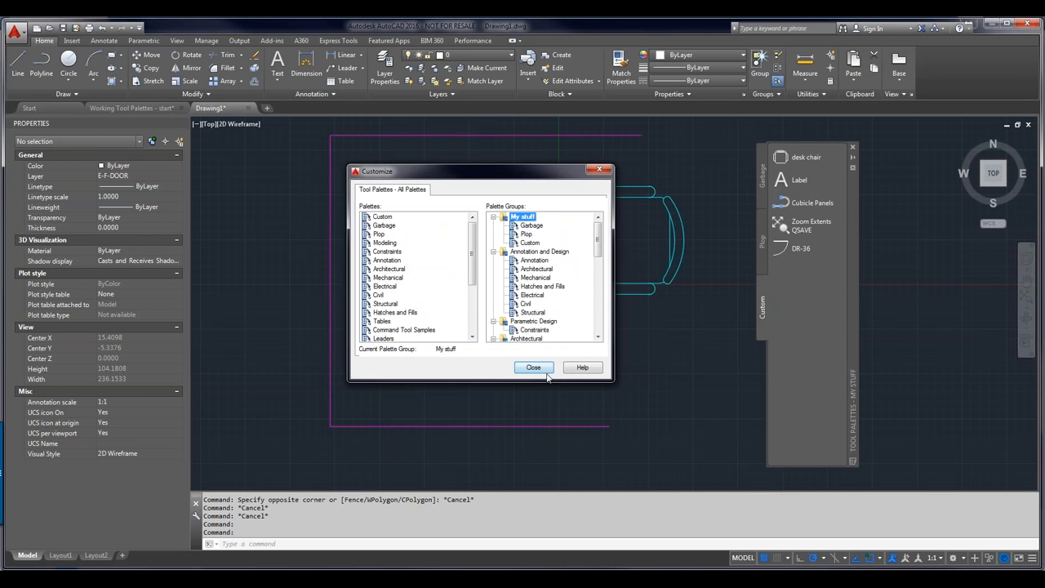
{"action": "left_click", "coordinate": [548, 369]}
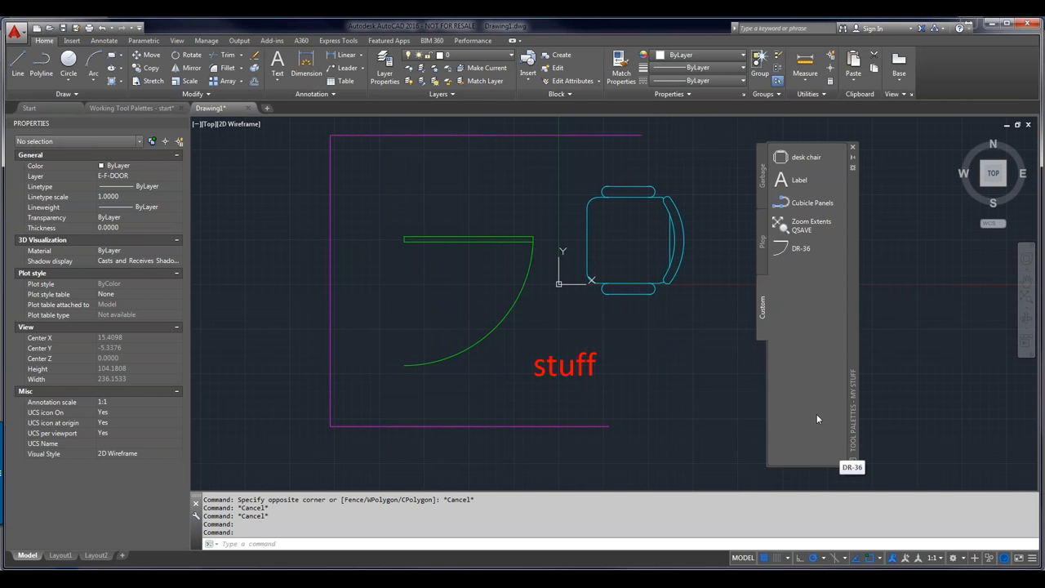
{"action": "right_click", "coordinate": [525, 516]}
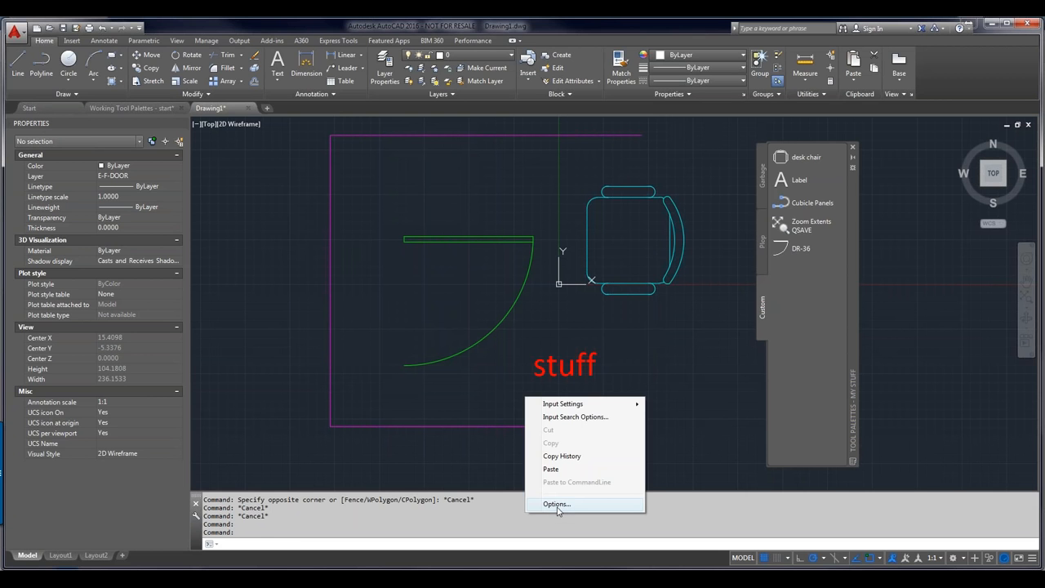
{"action": "left_click", "coordinate": [557, 504]}
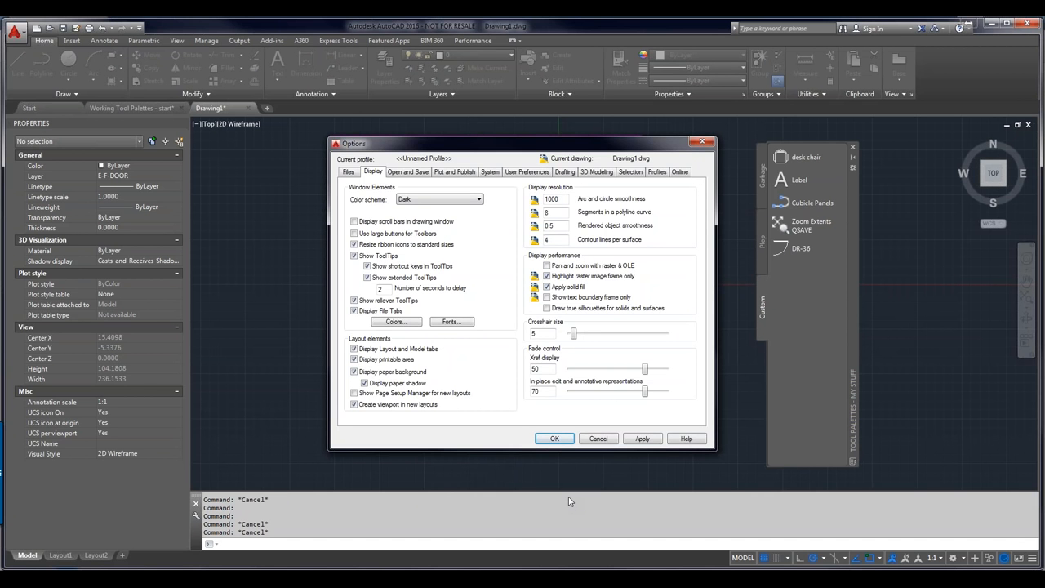
{"action": "left_click", "coordinate": [606, 441]}
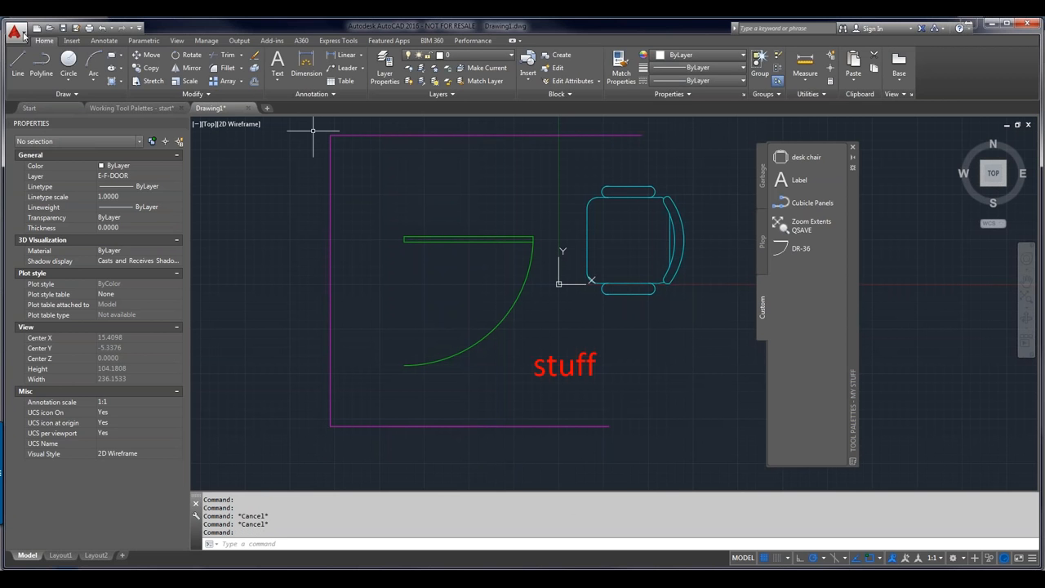
Step: Try to add a new path under Tool Palettes File Locations in the program options
{"action": "left_click", "coordinate": [20, 36]}
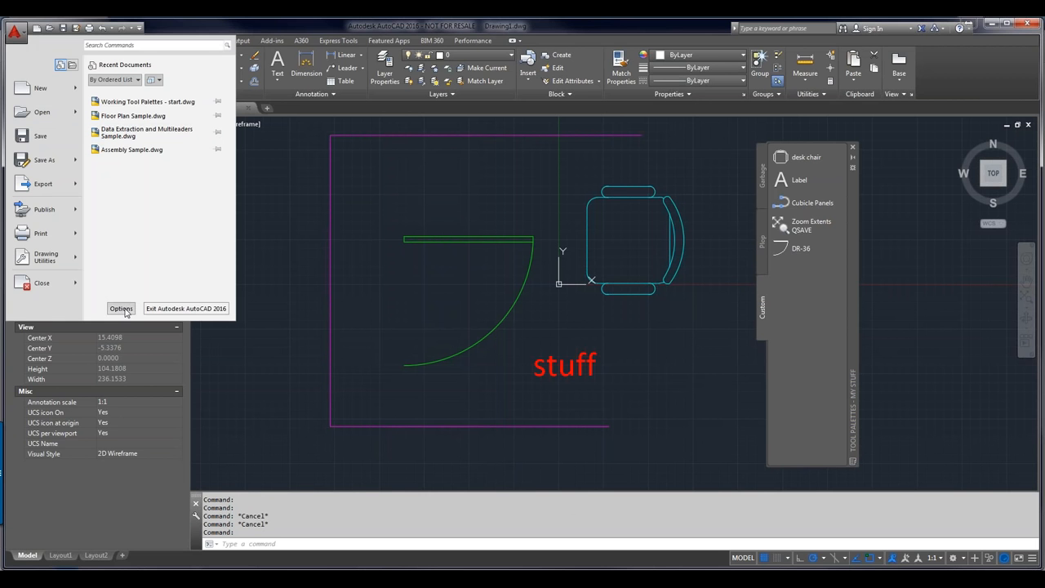
{"action": "left_click", "coordinate": [121, 308]}
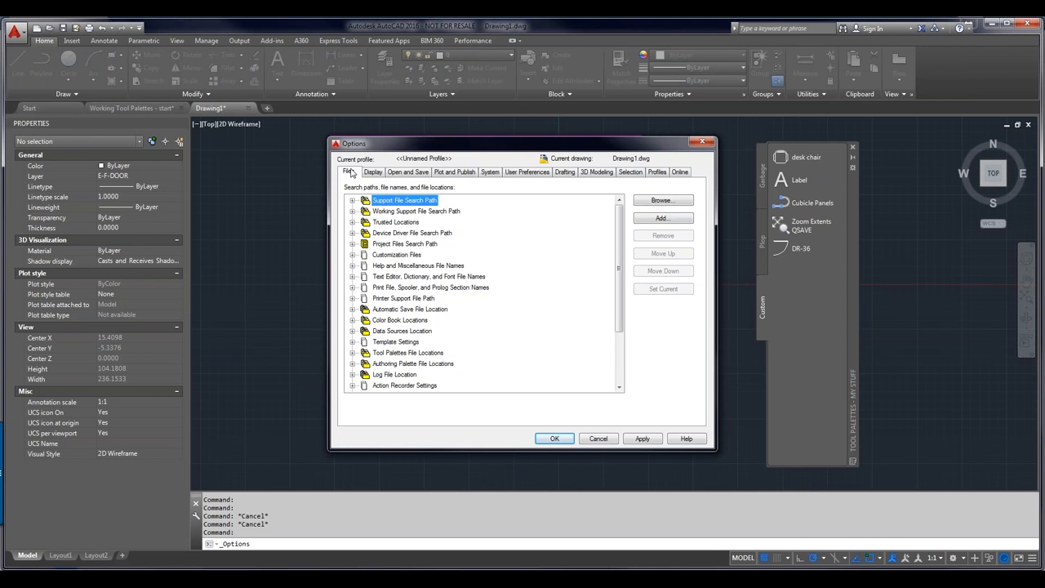
{"action": "left_click", "coordinate": [351, 171]}
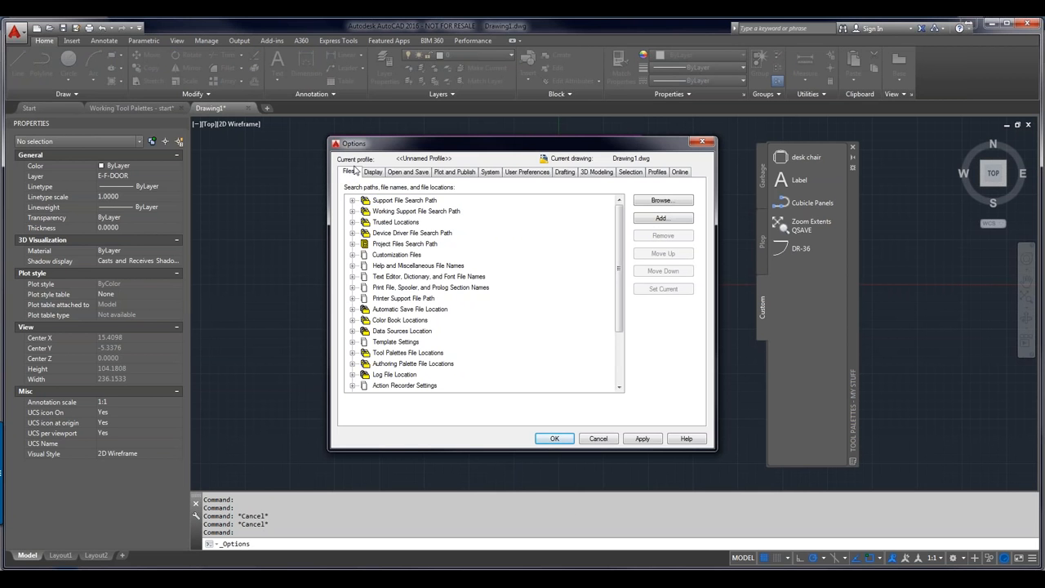
{"action": "left_click", "coordinate": [352, 354]}
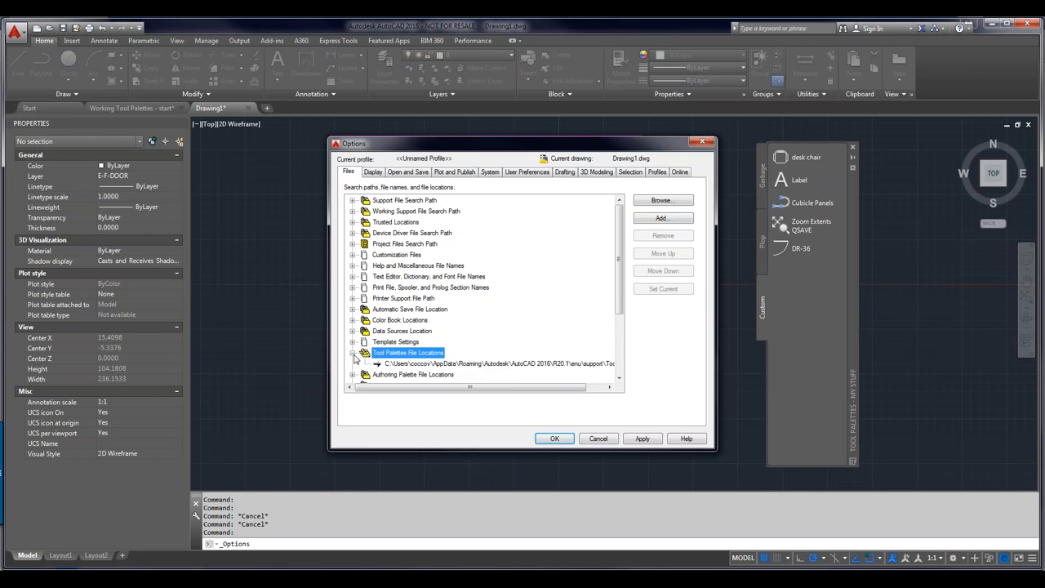
{"action": "left_click", "coordinate": [419, 364]}
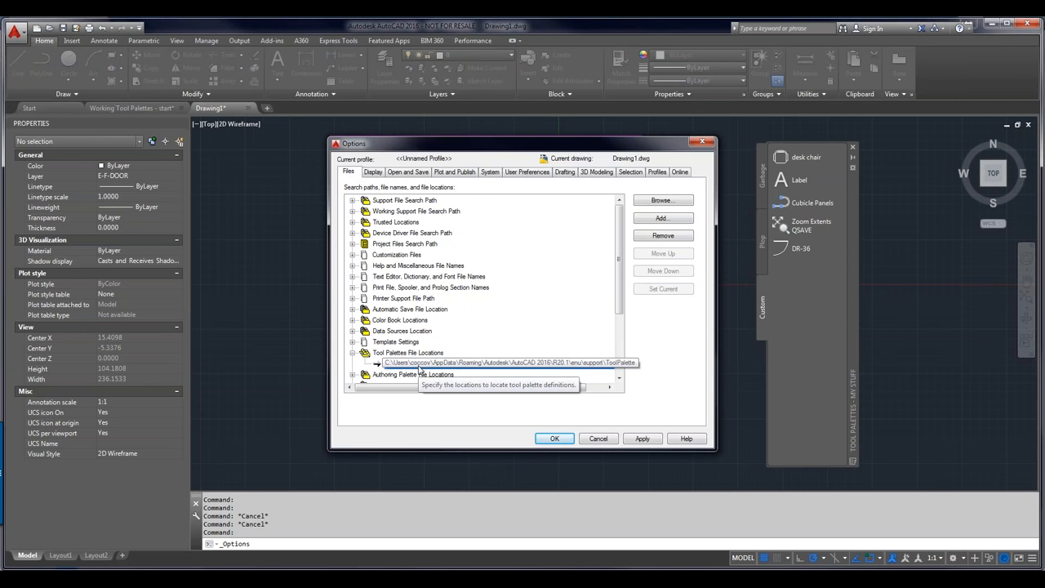
{"action": "left_click", "coordinate": [419, 364]}
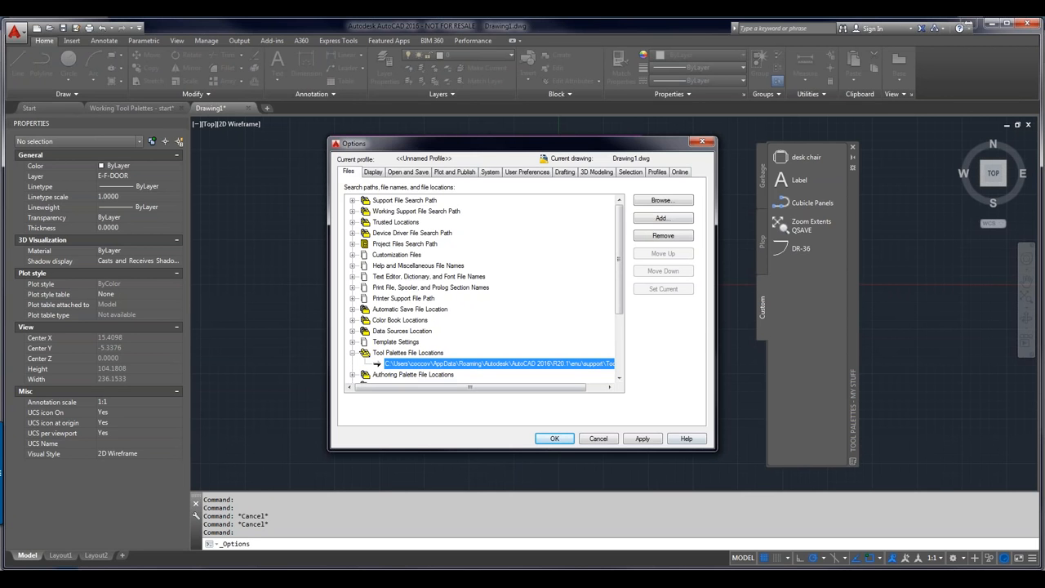
{"action": "left_click", "coordinate": [663, 218]}
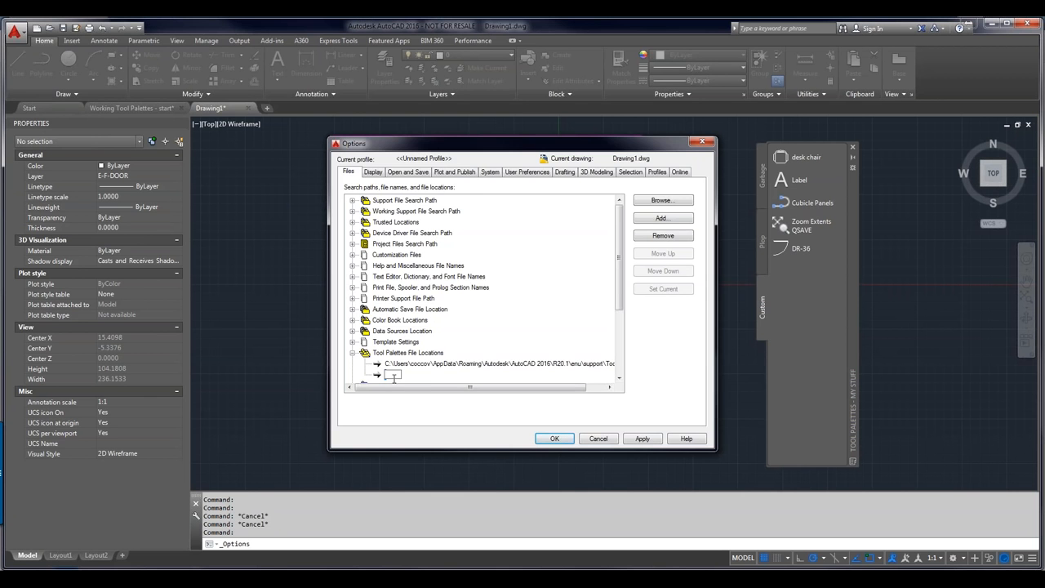
{"action": "key", "text": "Escape"}
Step: Review the Tool Palettes File Locations and the available profiles in the program options, and close the options without adding a path
{"action": "key", "text": "Return"}
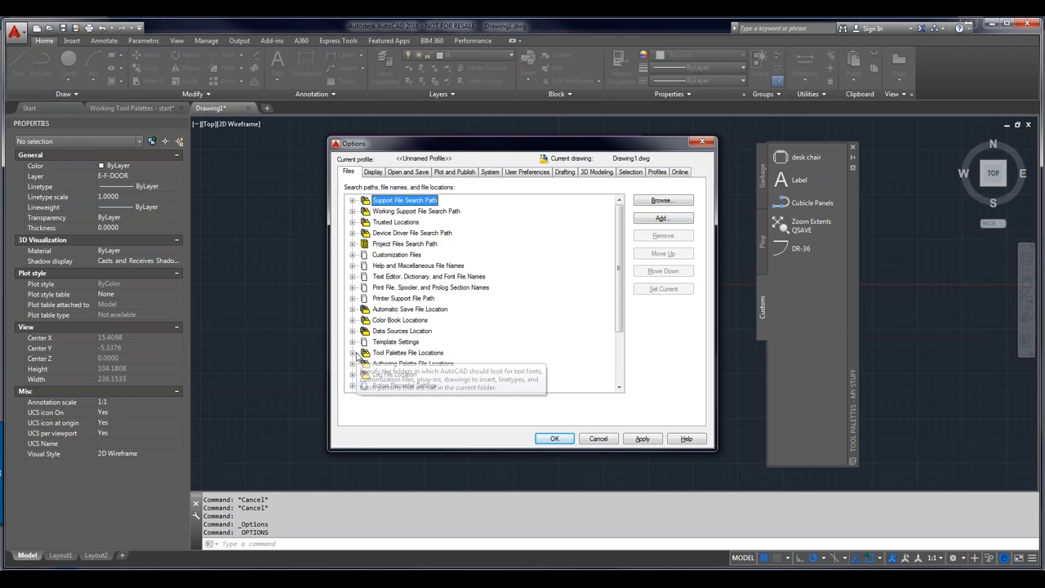
{"action": "left_click", "coordinate": [352, 353]}
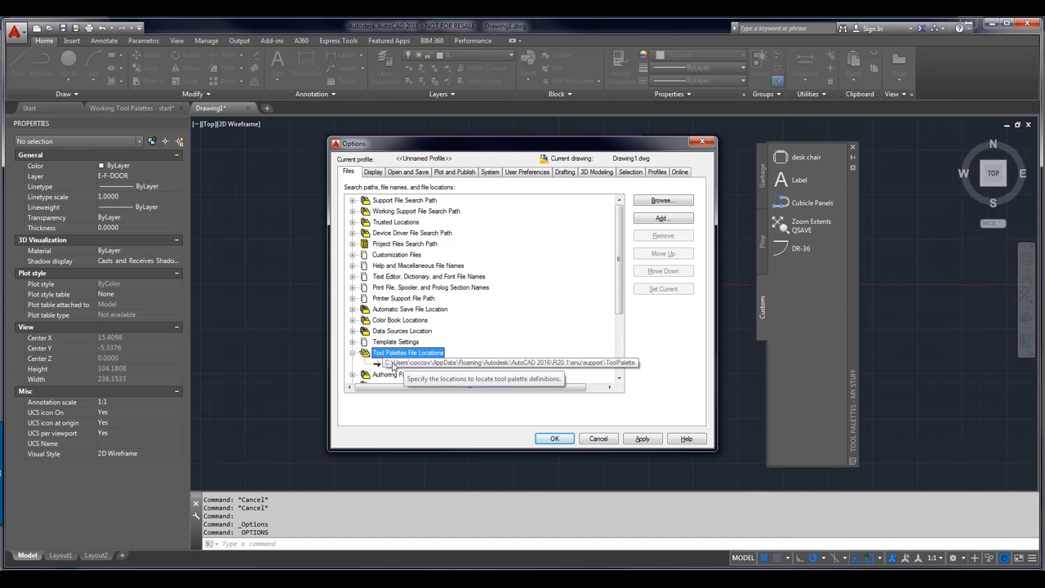
{"action": "left_click", "coordinate": [681, 222]}
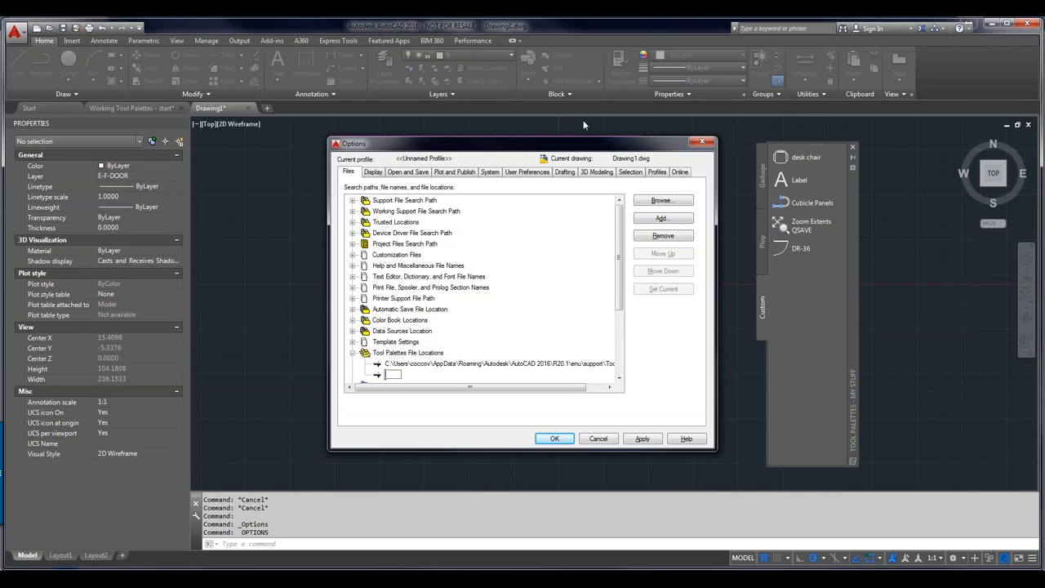
{"action": "left_click", "coordinate": [655, 172]}
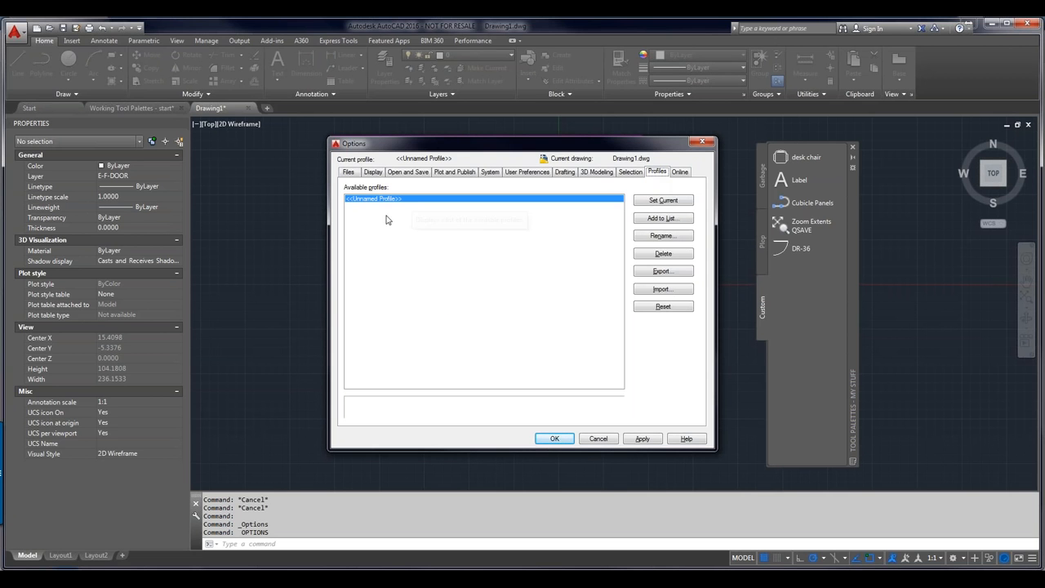
{"action": "left_click", "coordinate": [643, 439]}
{"action": "left_click", "coordinate": [599, 440]}
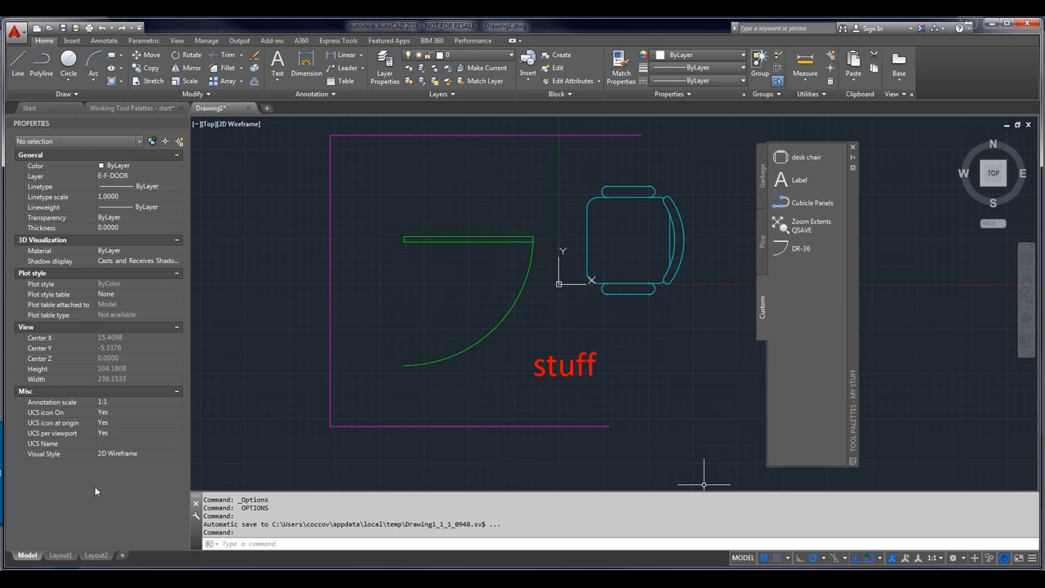
Step: Switch to the file manager and inspect the ToolPalette folder's Palettes subfolder and its Images folder
{"action": "key", "text": "alt+Tab"}
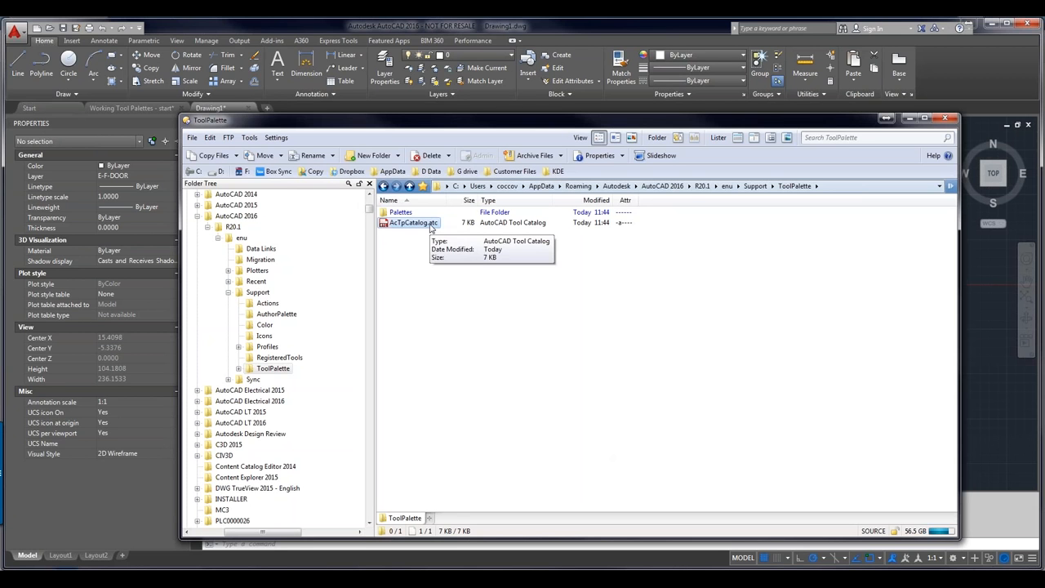
{"action": "double_click", "coordinate": [404, 212]}
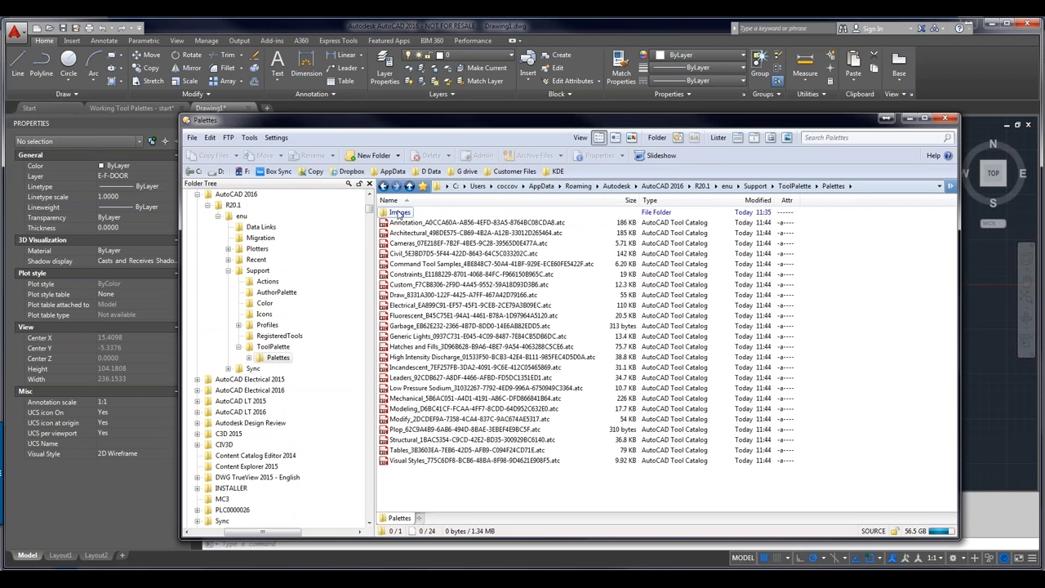
{"action": "left_click", "coordinate": [400, 213]}
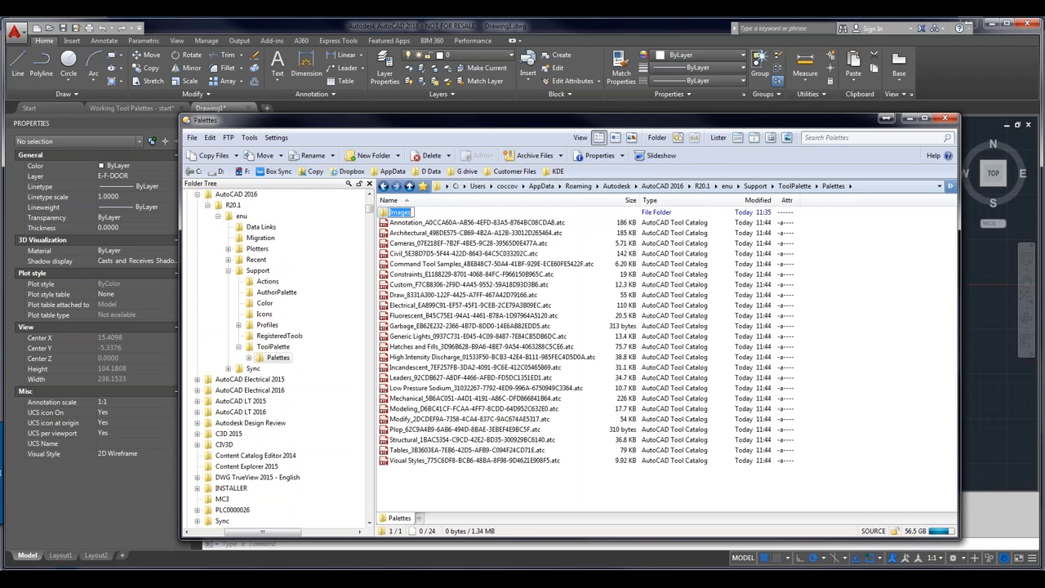
{"action": "double_click", "coordinate": [389, 212]}
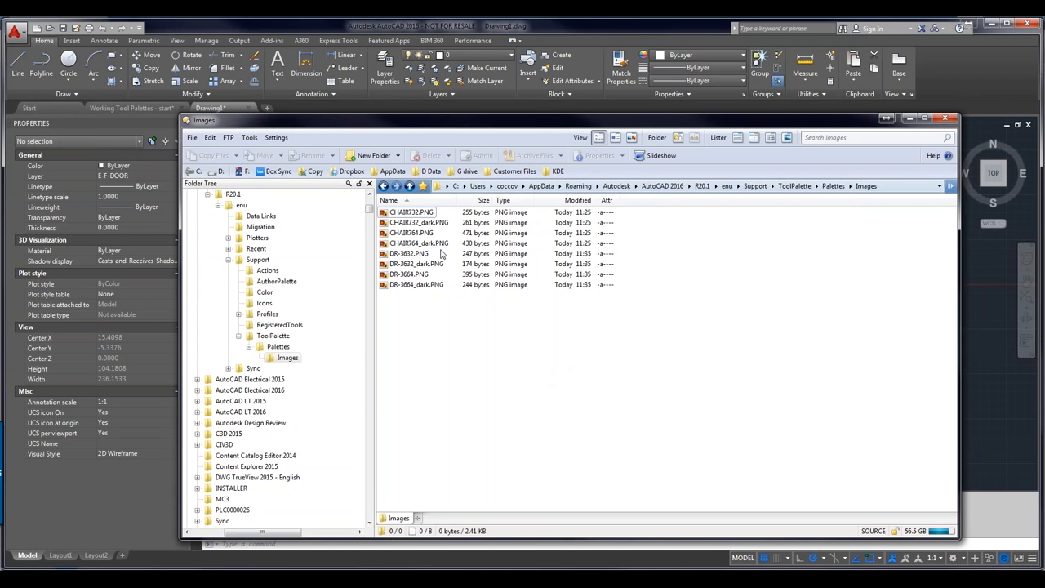
Step: Go to the Unnamed Profile folder under Support\Profiles and select the Profile.aws file
{"action": "left_click", "coordinate": [229, 260]}
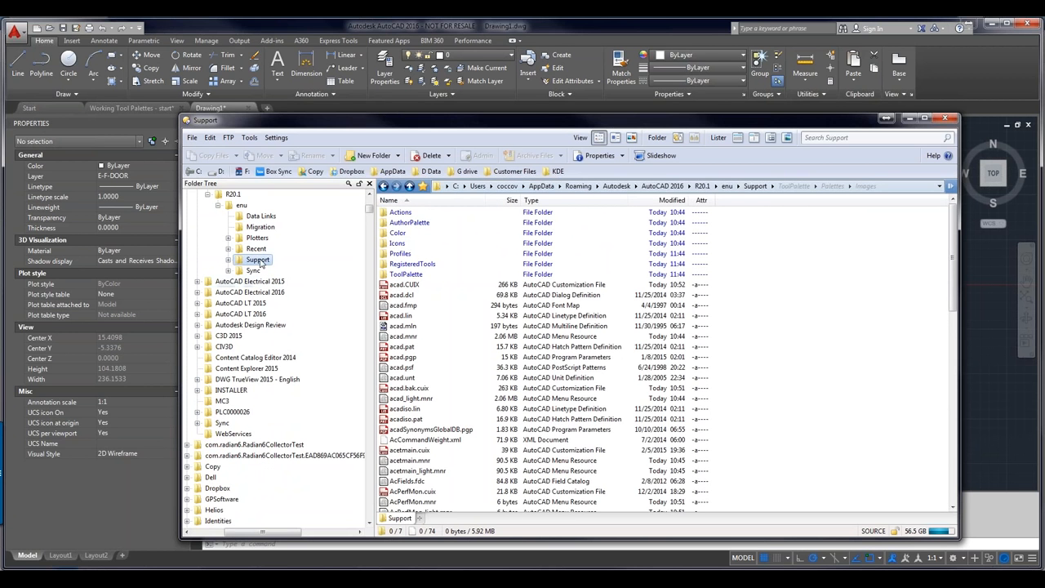
{"action": "left_click", "coordinate": [400, 254]}
{"action": "double_click", "coordinate": [400, 254]}
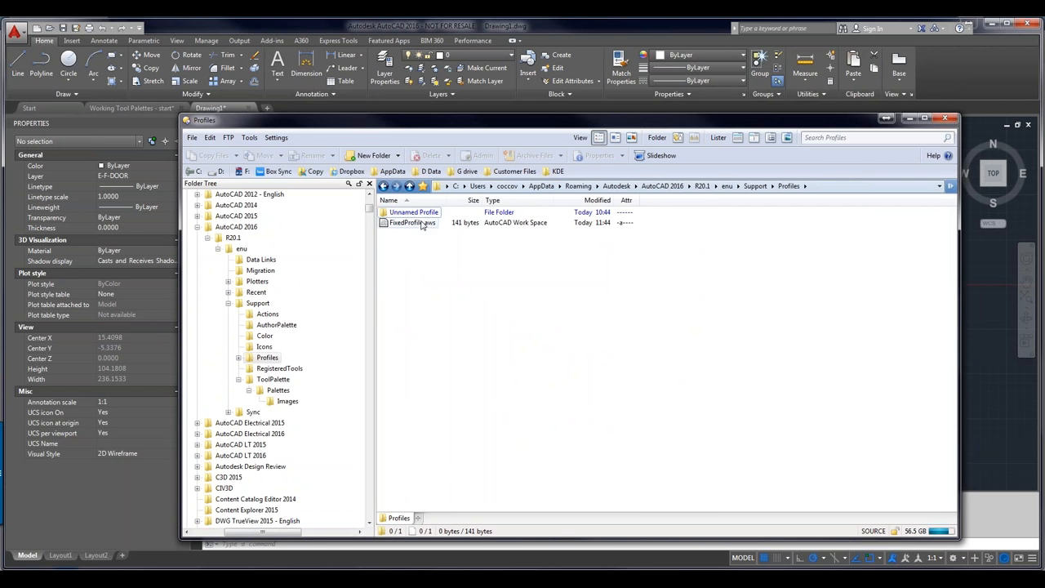
{"action": "left_click", "coordinate": [409, 212]}
{"action": "double_click", "coordinate": [410, 211]}
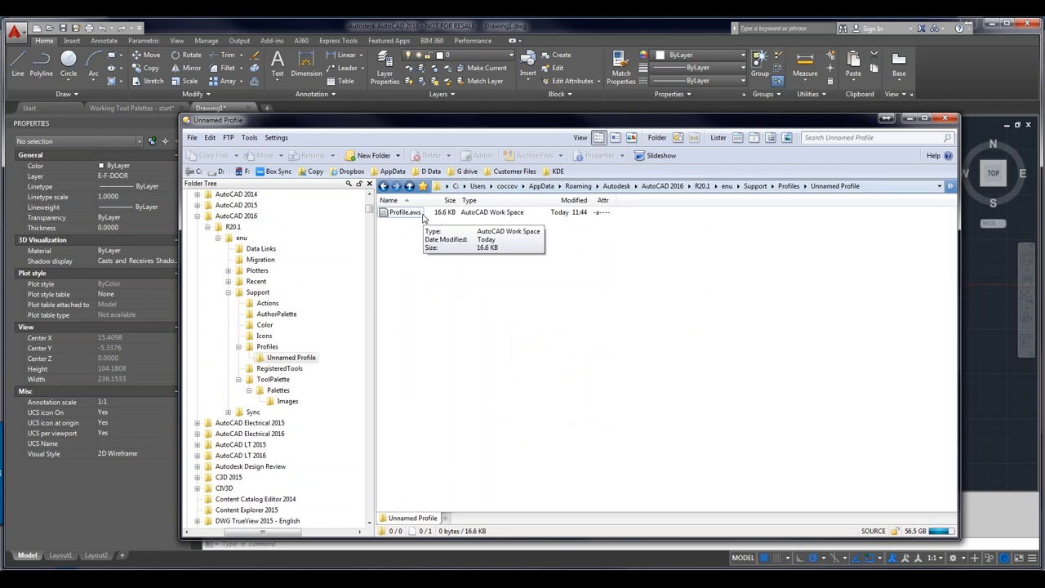
{"action": "left_click", "coordinate": [417, 216]}
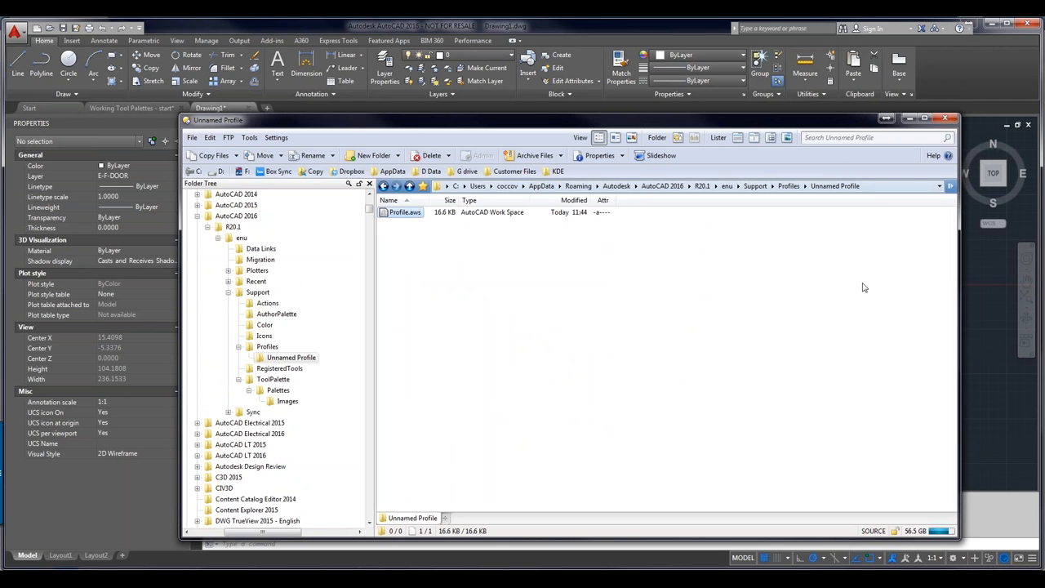
Step: Preview the contents of Profile.aws in a widened viewer pane and read through its tool palette definitions
{"action": "left_click", "coordinate": [788, 138]}
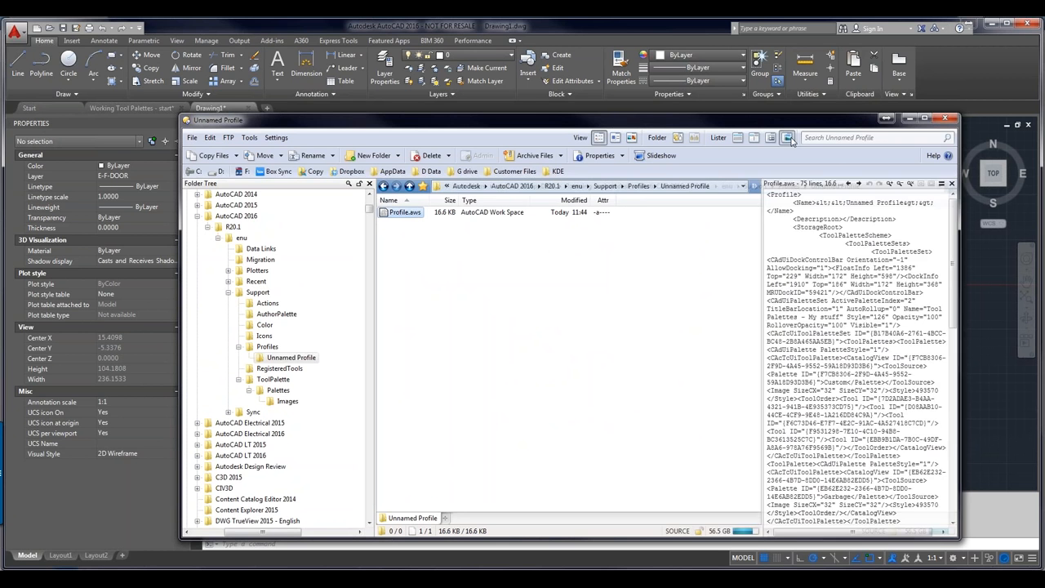
{"action": "left_click_drag", "start_coordinate": [746, 246], "coordinate": [539, 262]}
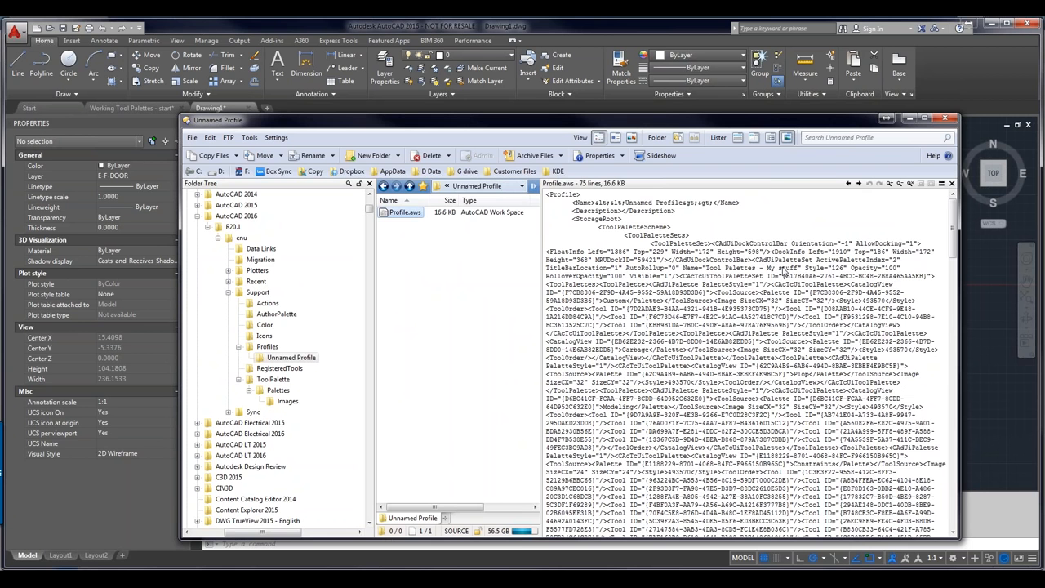
{"action": "scroll", "coordinate": [783, 274], "scroll_direction": "down", "scroll_amount": 2}
{"action": "scroll", "coordinate": [773, 331], "scroll_direction": "down", "scroll_amount": 2}
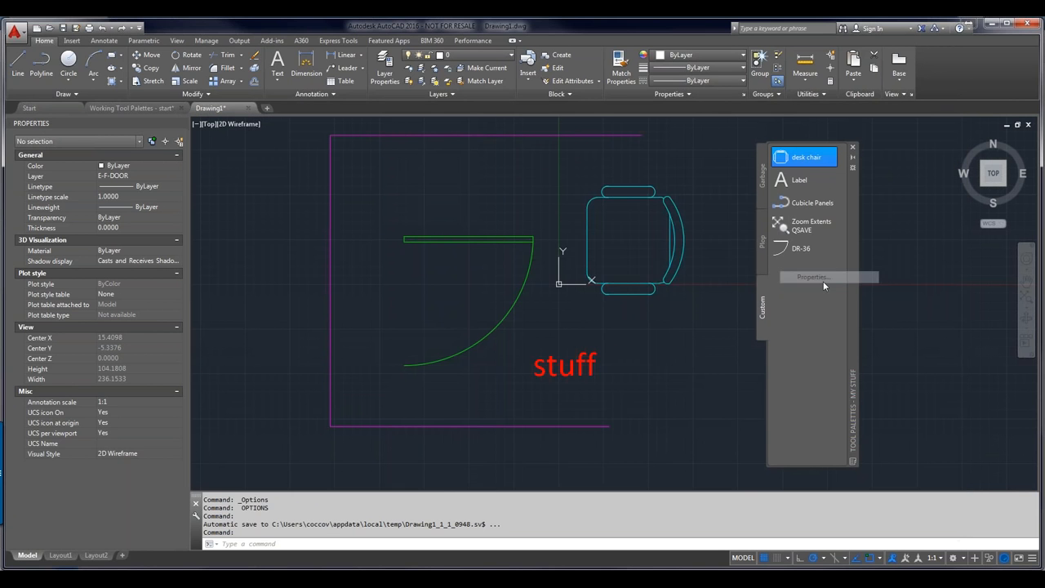
Step: Switch to AutoCAD and examine the source file path in the desk chair tool's properties
{"action": "left_click", "coordinate": [823, 281]}
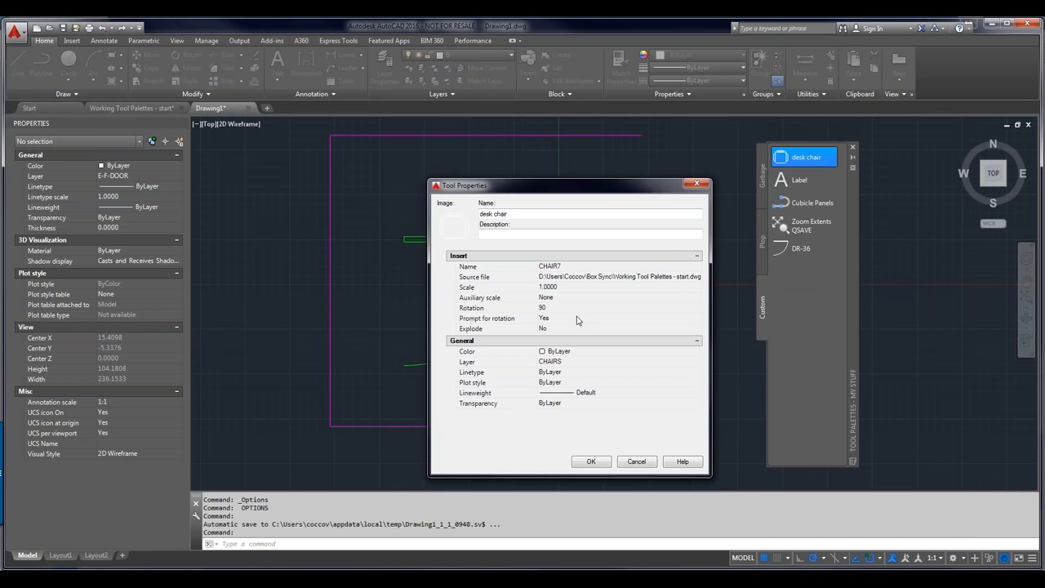
{"action": "left_click", "coordinate": [585, 279]}
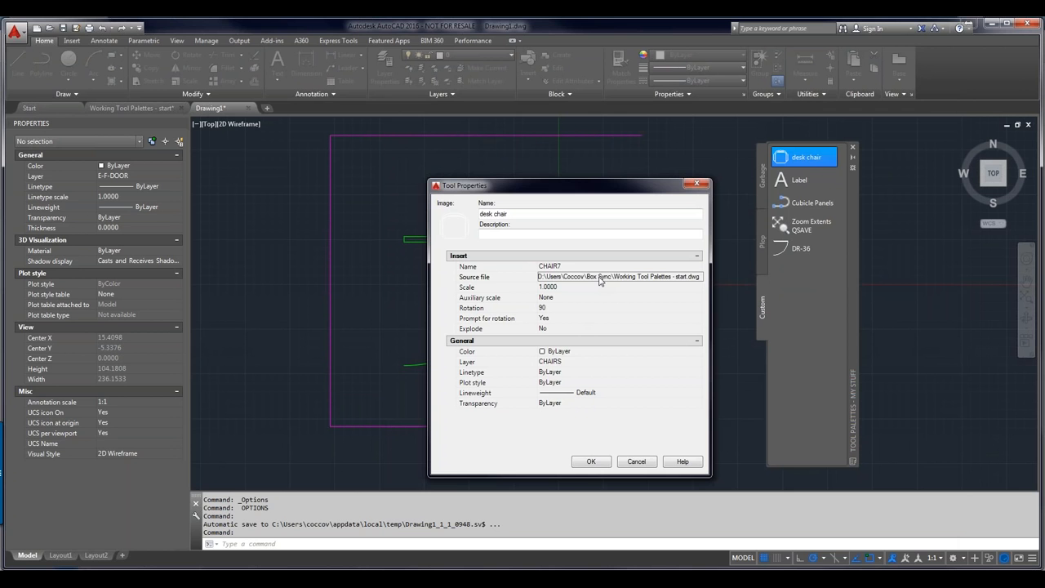
{"action": "left_click", "coordinate": [600, 280]}
{"action": "left_click", "coordinate": [697, 277]}
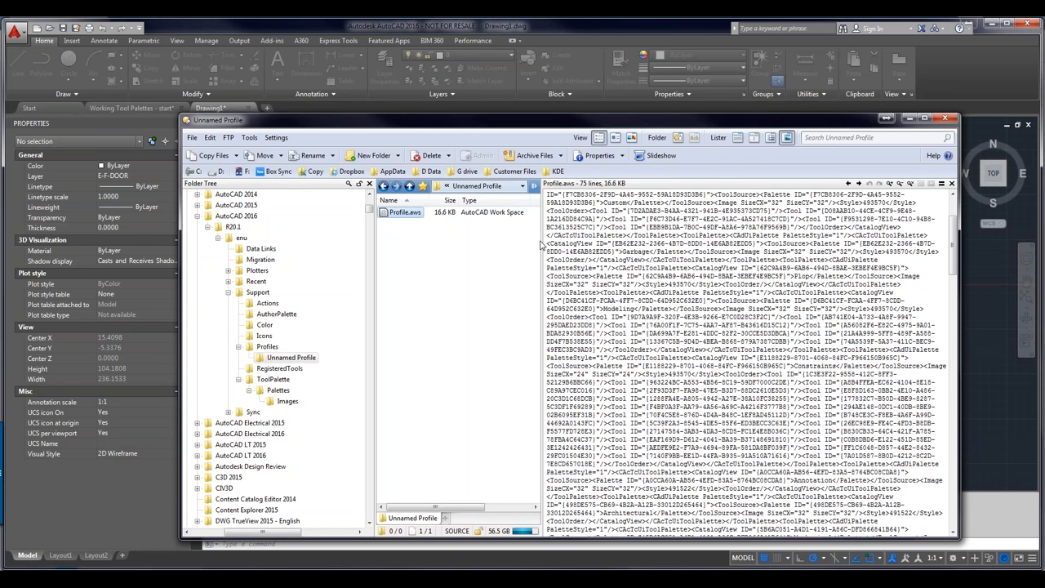
Step: Close the Profile.aws preview in the file manager, and cancel the desk chair tool's properties in AutoCAD
{"action": "left_click_drag", "start_coordinate": [541, 254], "coordinate": [668, 253]}
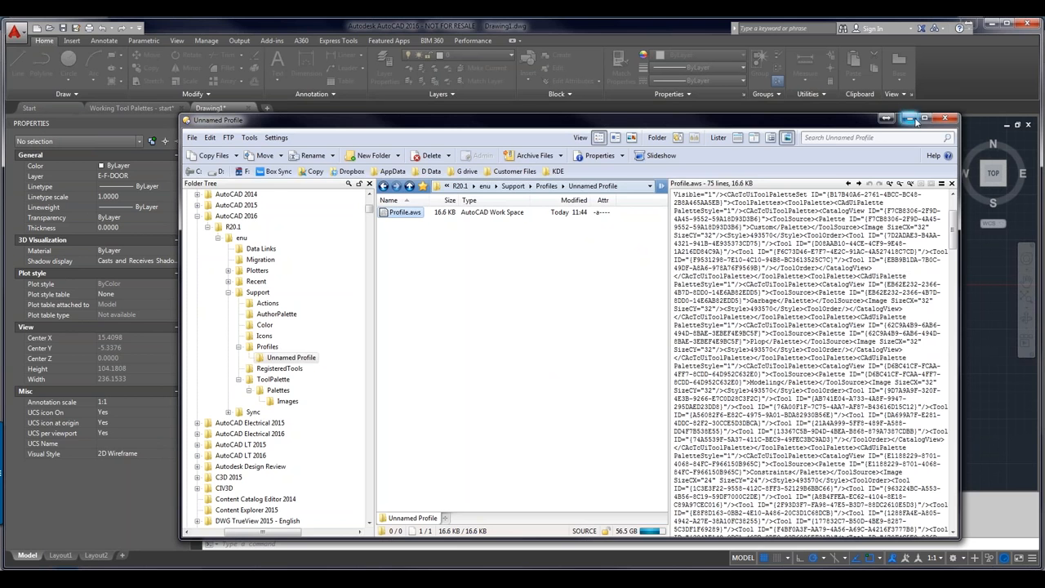
{"action": "left_click", "coordinate": [951, 184]}
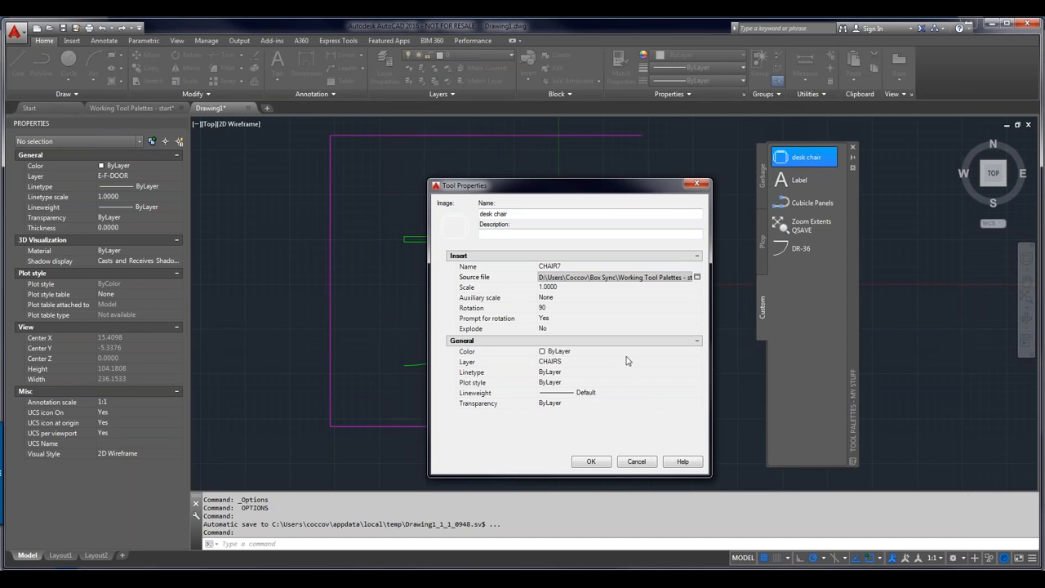
{"action": "left_click", "coordinate": [633, 462]}
{"action": "right_click", "coordinate": [814, 410]}
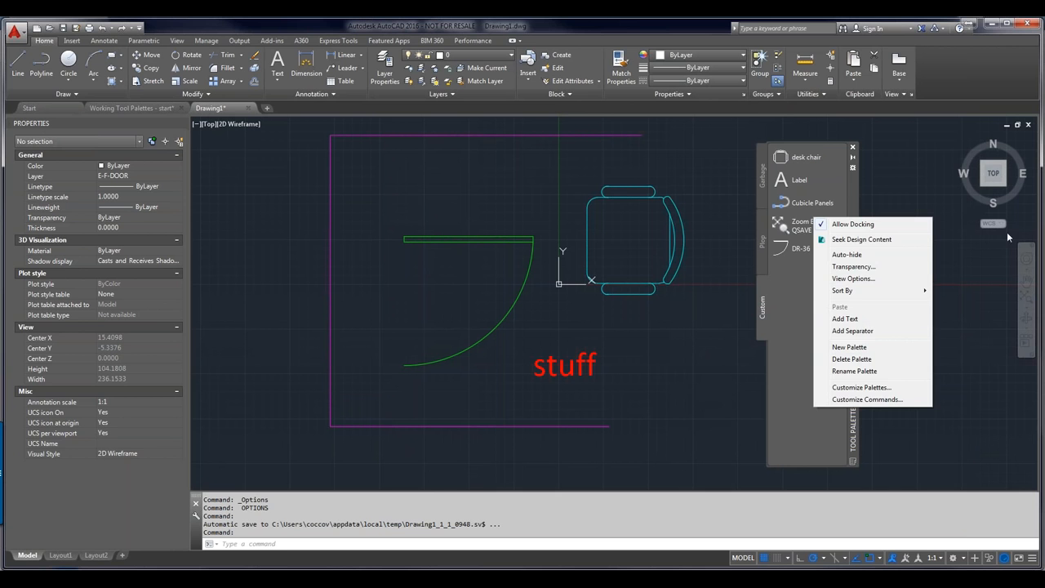
{"action": "left_click", "coordinate": [1035, 47]}
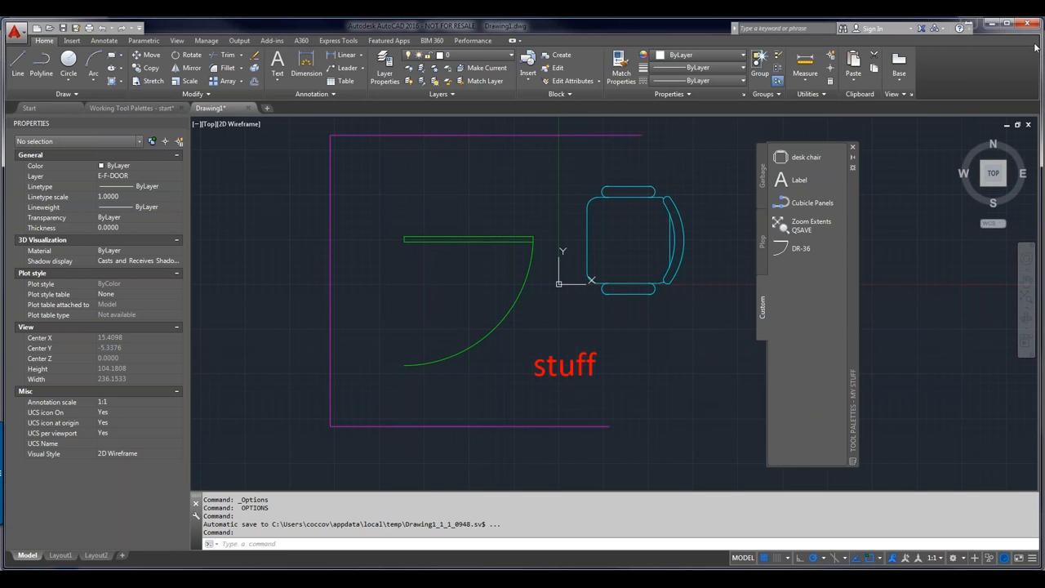
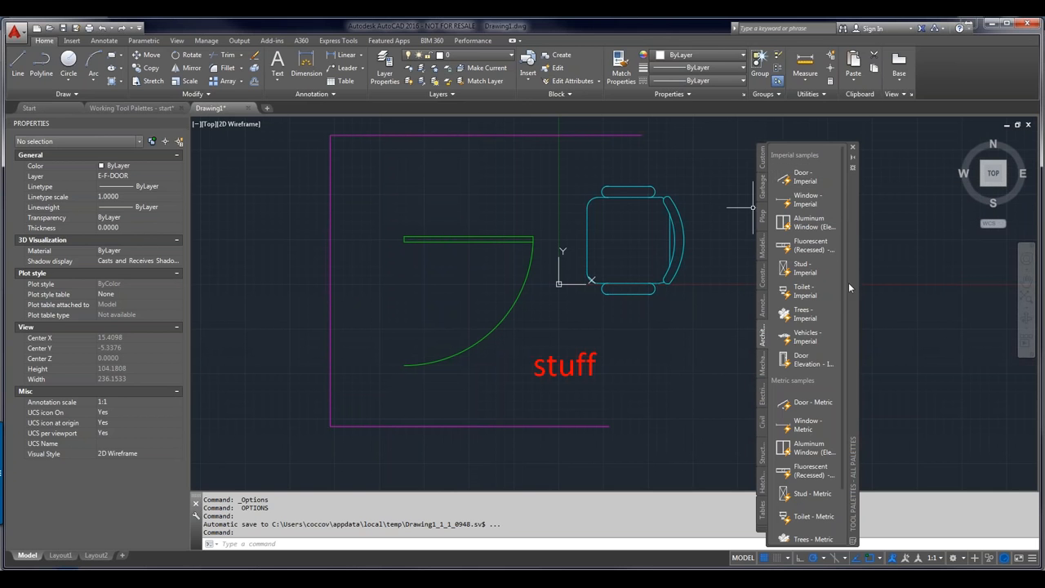
Step: Look through the sample tools on the Architectural, Annotation, Electrical, Civil and Tables palettes
{"action": "scroll", "coordinate": [844, 314], "scroll_direction": "down", "scroll_amount": 3}
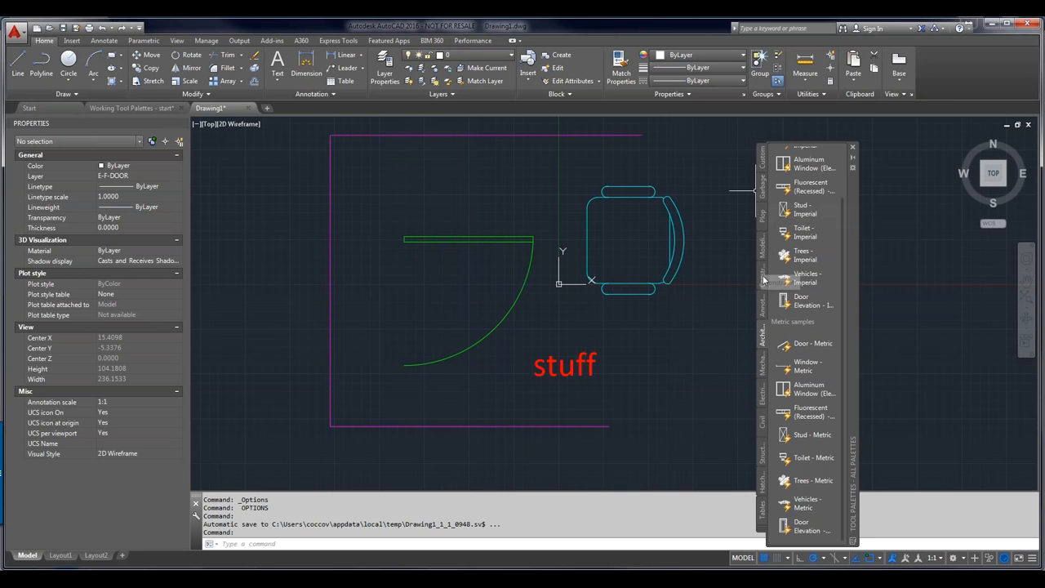
{"action": "left_click", "coordinate": [761, 316]}
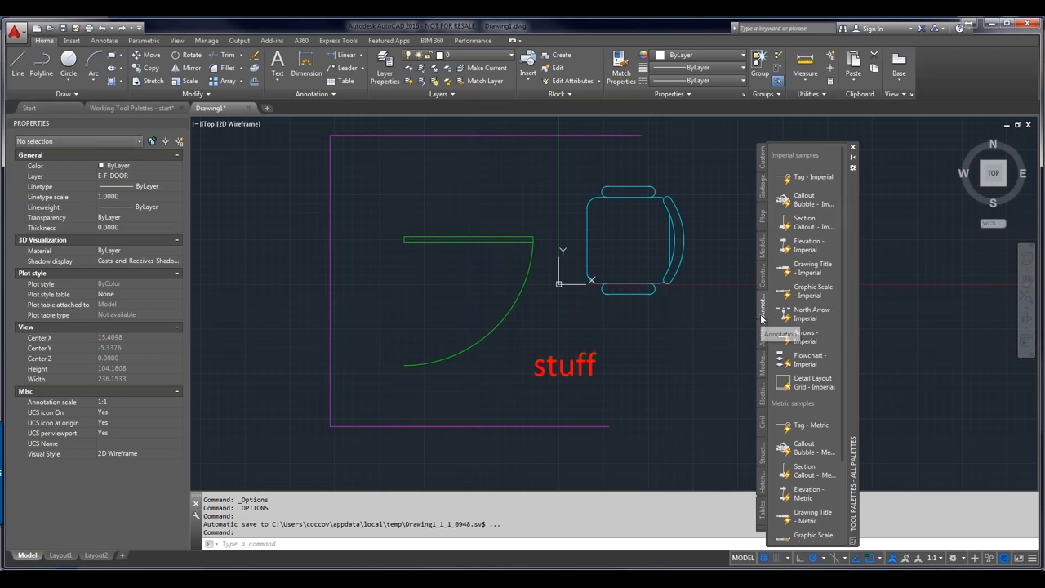
{"action": "left_click", "coordinate": [763, 393]}
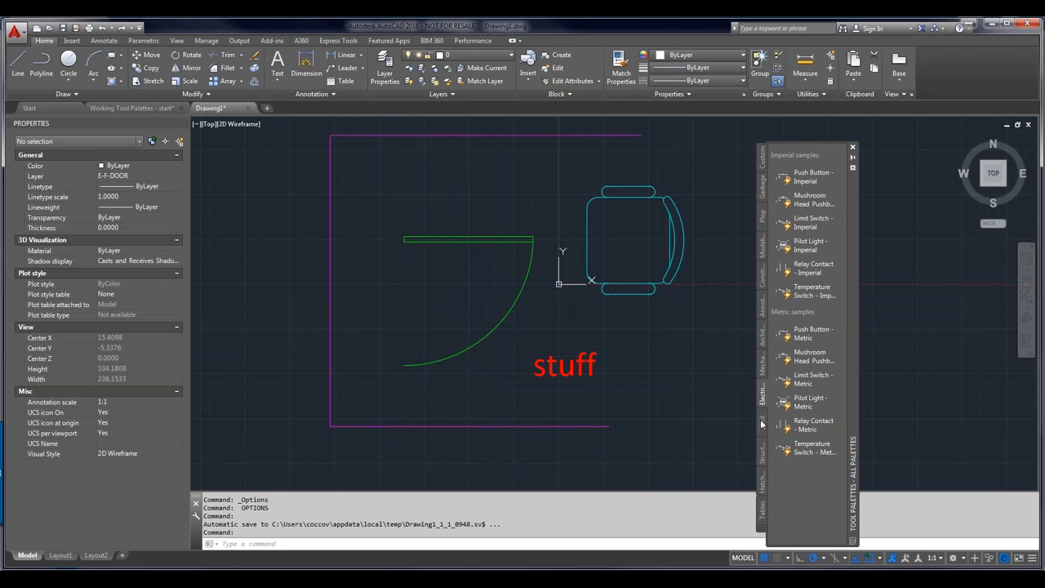
{"action": "left_click", "coordinate": [761, 423]}
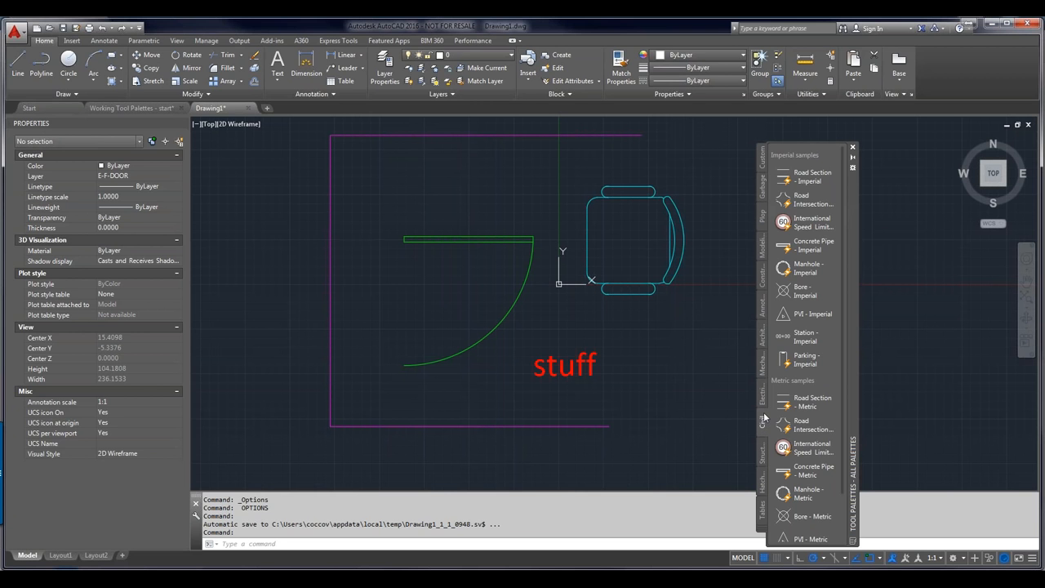
{"action": "left_click", "coordinate": [763, 501]}
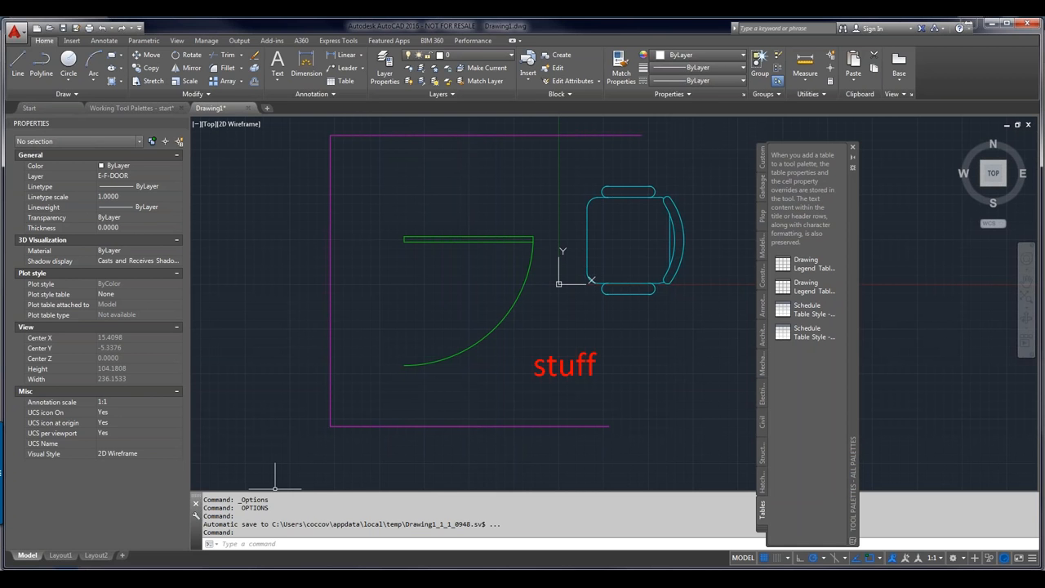
Step: Switch to the file manager and show the AppData folder in a single file pane
{"action": "mouse_move", "coordinate": [143, 580]}
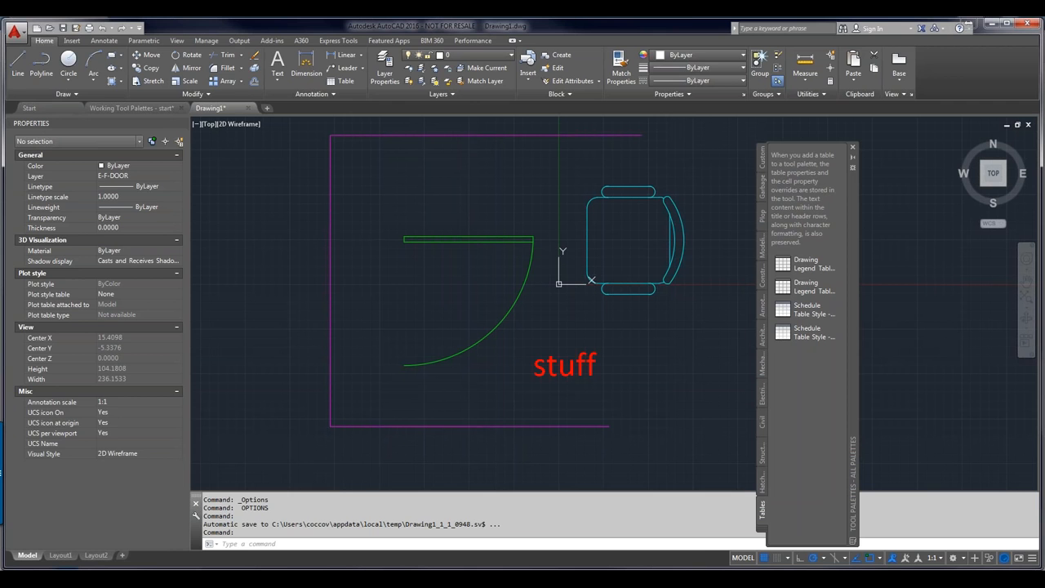
{"action": "key", "text": "super+e"}
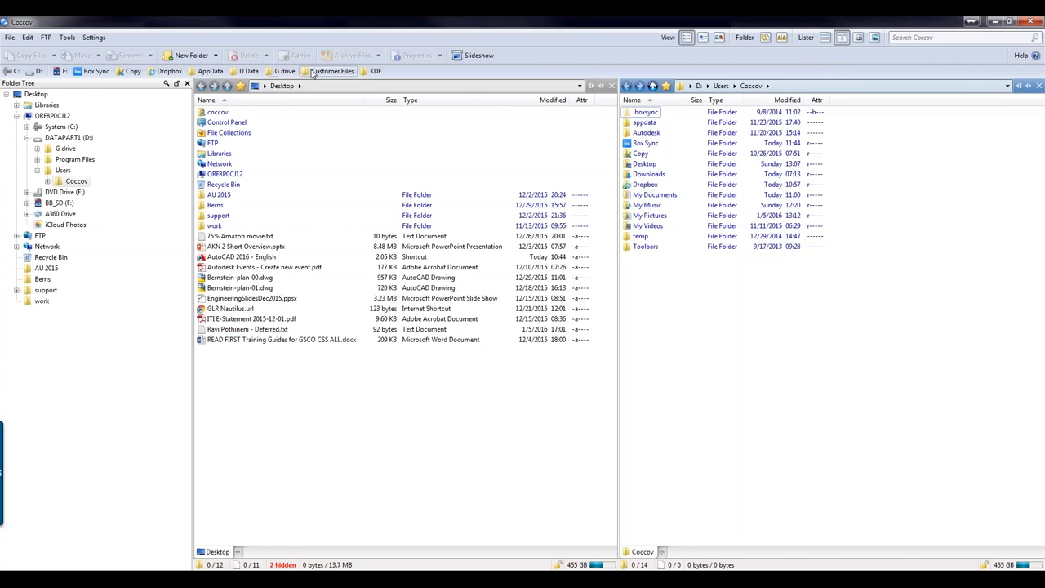
{"action": "left_click", "coordinate": [210, 72]}
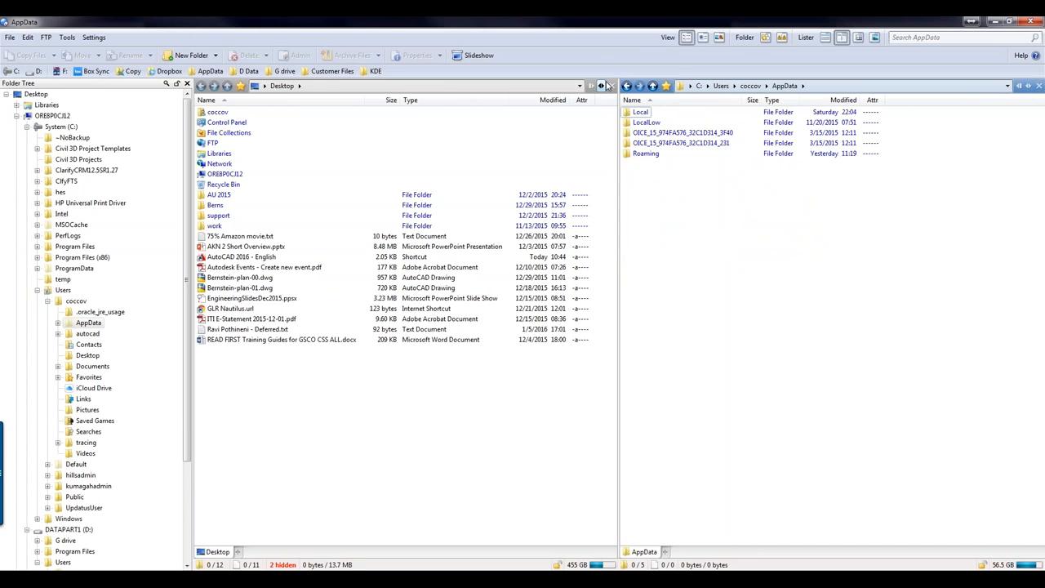
{"action": "left_click", "coordinate": [604, 86]}
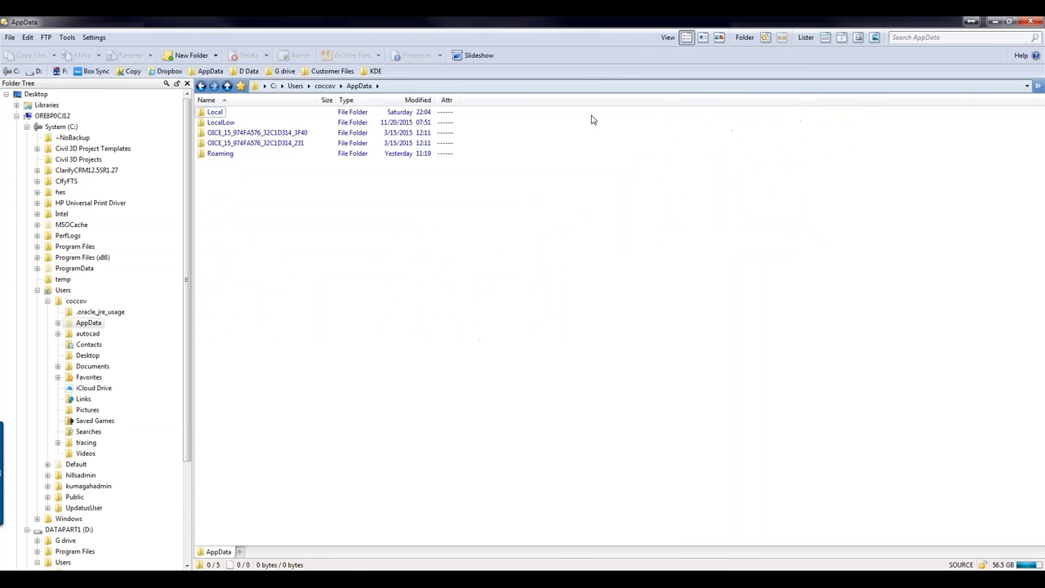
Step: Open the Roaming folder inside AppData and go into its Autodesk subfolder
{"action": "left_click", "coordinate": [221, 155]}
{"action": "left_click", "coordinate": [220, 156]}
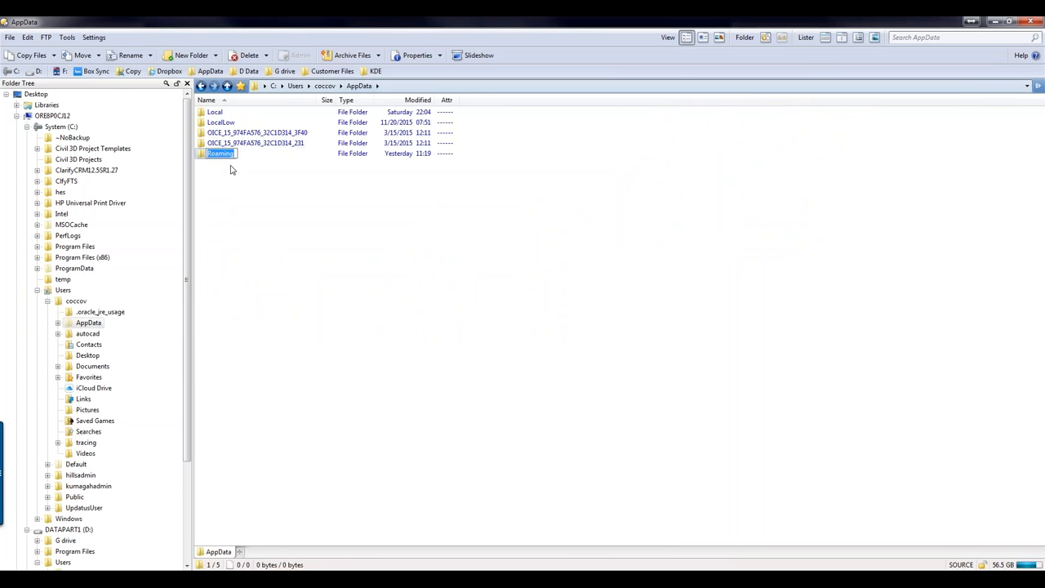
{"action": "left_click", "coordinate": [200, 157]}
{"action": "double_click", "coordinate": [200, 157]}
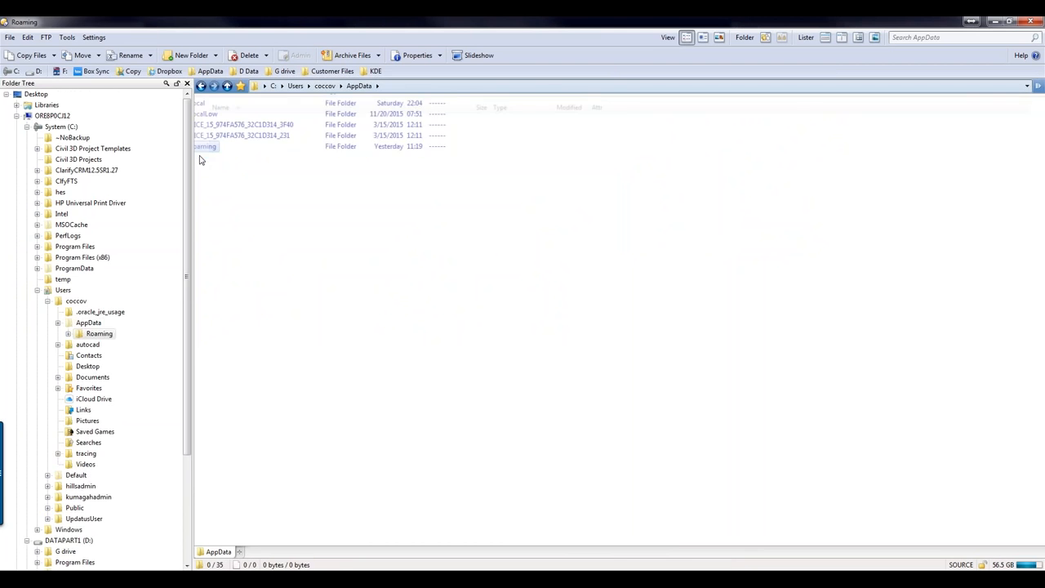
{"action": "left_click", "coordinate": [221, 146]}
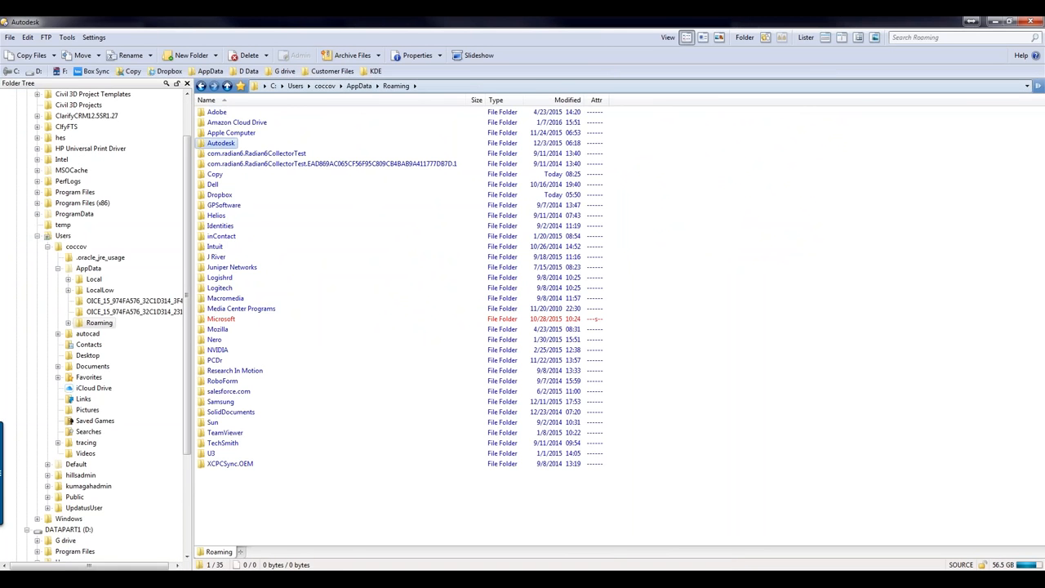
{"action": "double_click", "coordinate": [222, 143]}
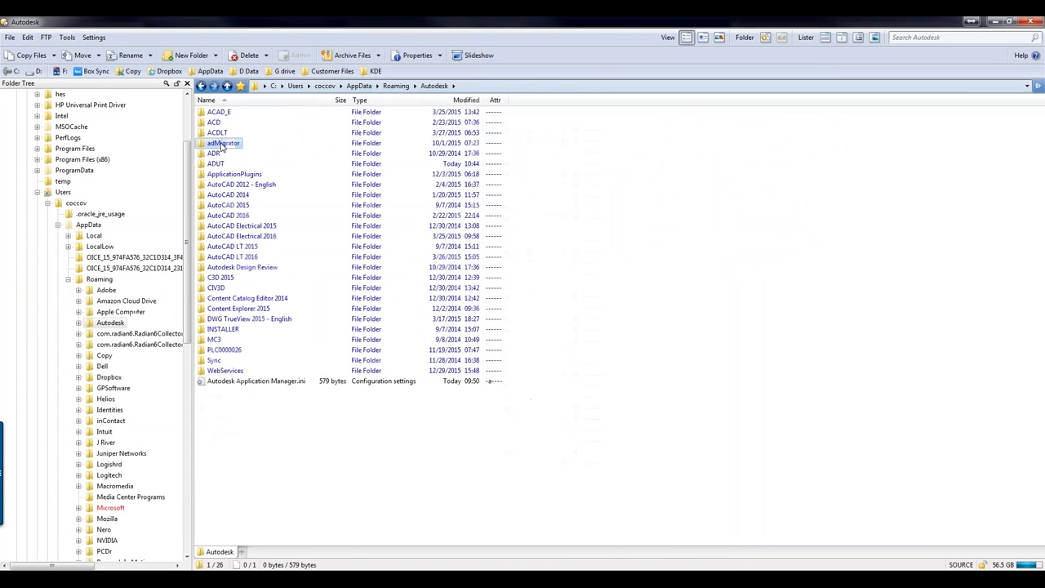
Step: Go down through AutoCAD 2016, R20.1 and enu to the Support folder
{"action": "double_click", "coordinate": [229, 215]}
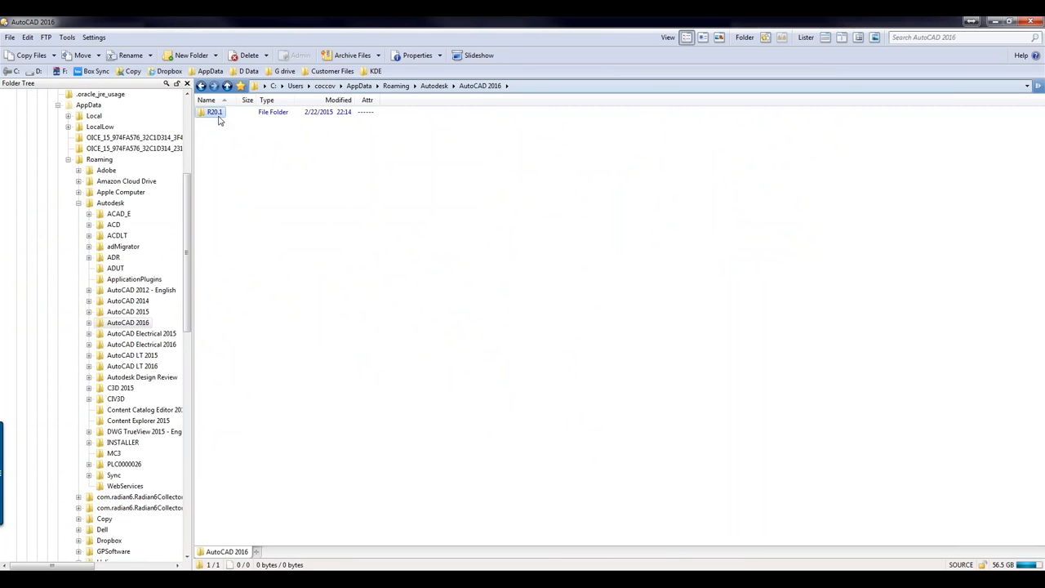
{"action": "double_click", "coordinate": [218, 116]}
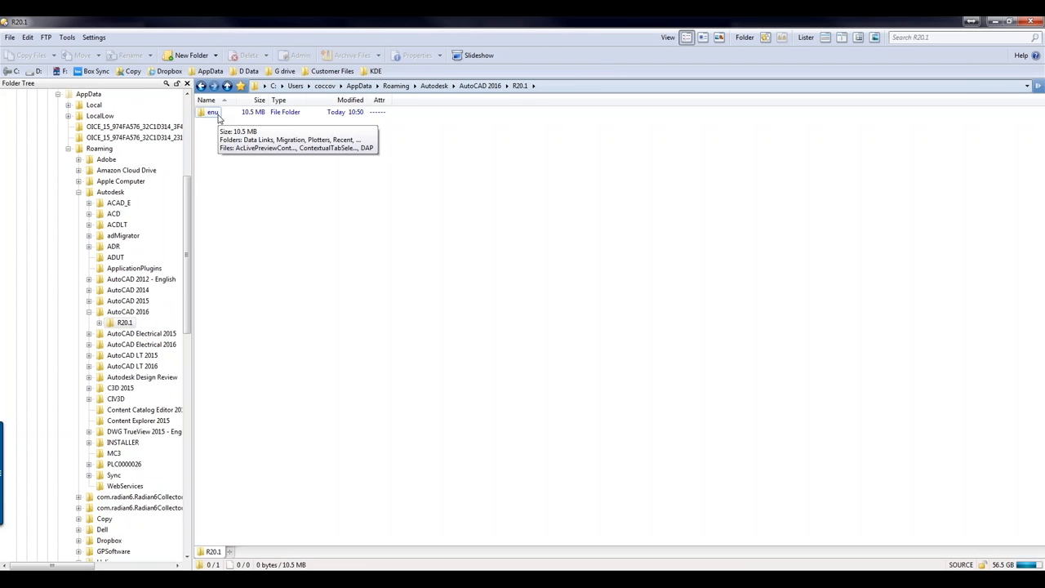
{"action": "left_click", "coordinate": [217, 118]}
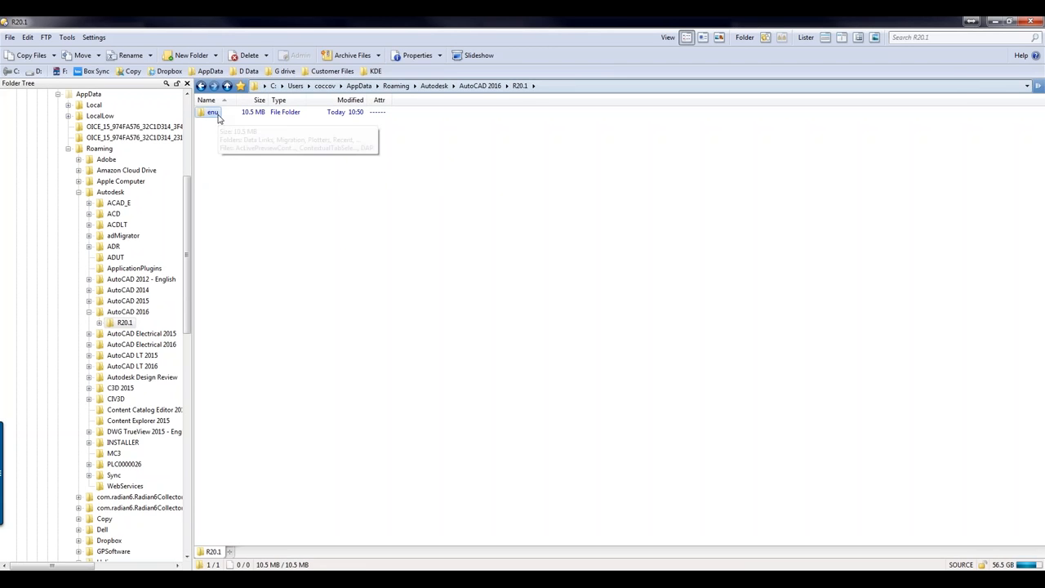
{"action": "double_click", "coordinate": [216, 114]}
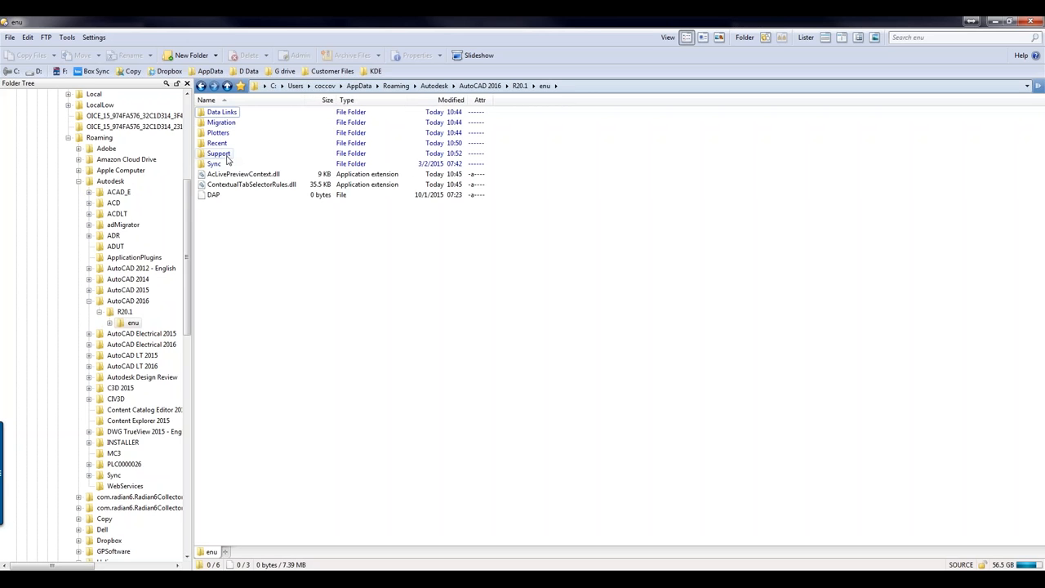
{"action": "mouse_move", "coordinate": [227, 160]}
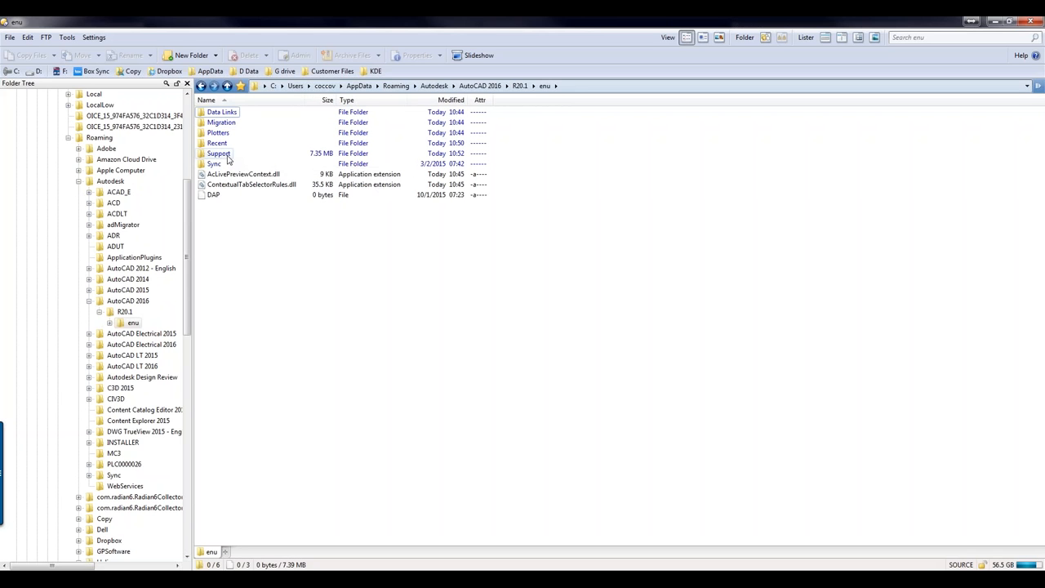
{"action": "left_click", "coordinate": [218, 154]}
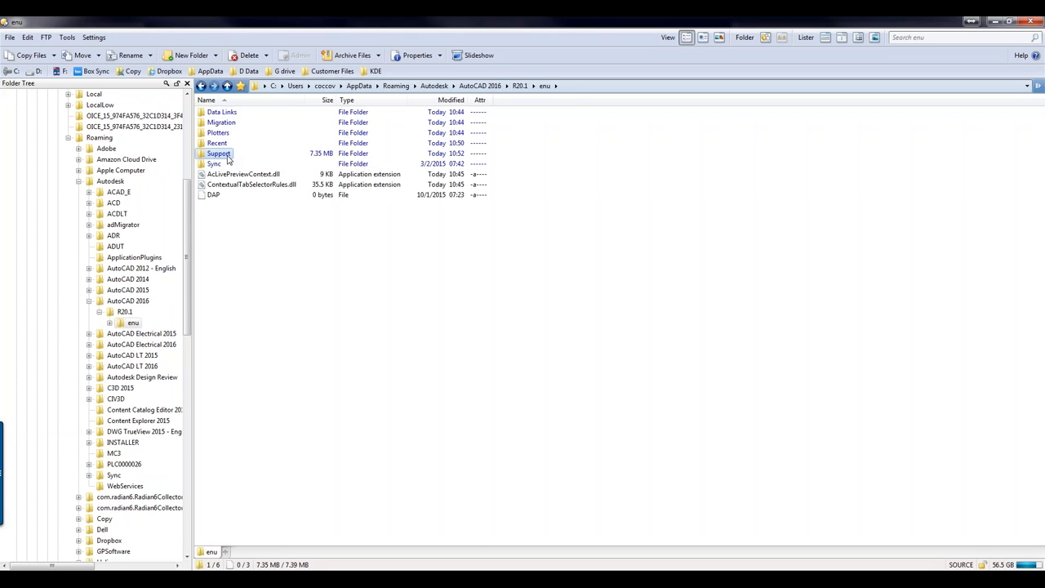
{"action": "double_click", "coordinate": [227, 155]}
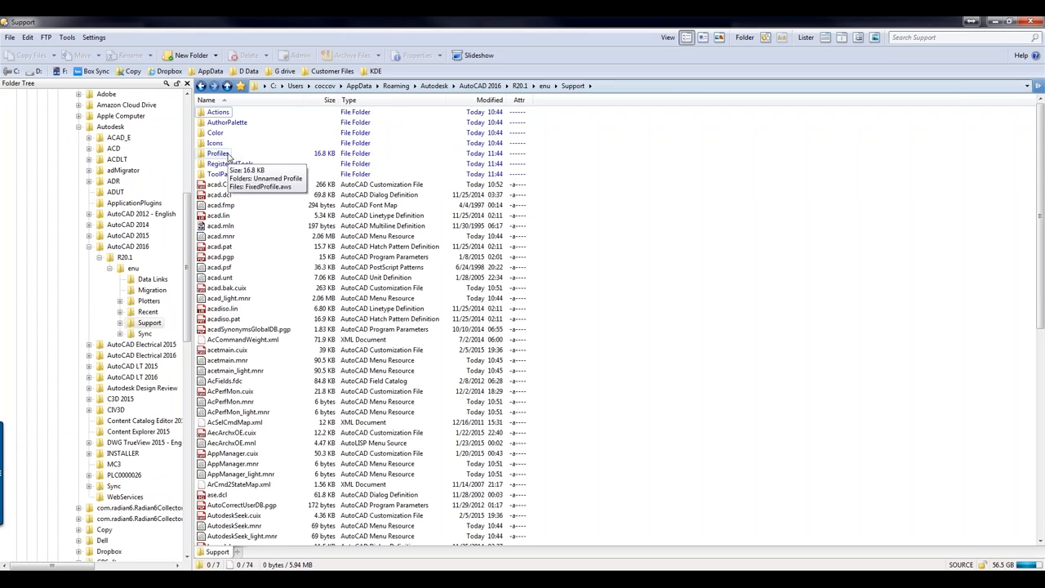
Step: Open the Profiles folder and its Unnamed Profile subfolder to view where the profile file is stored
{"action": "double_click", "coordinate": [228, 155]}
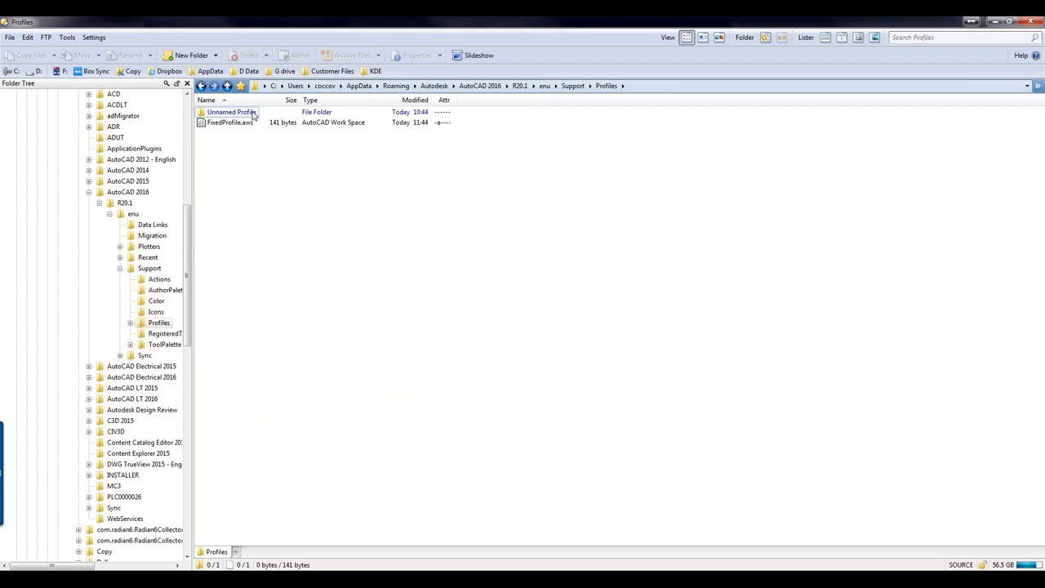
{"action": "left_click", "coordinate": [253, 115]}
{"action": "double_click", "coordinate": [253, 115]}
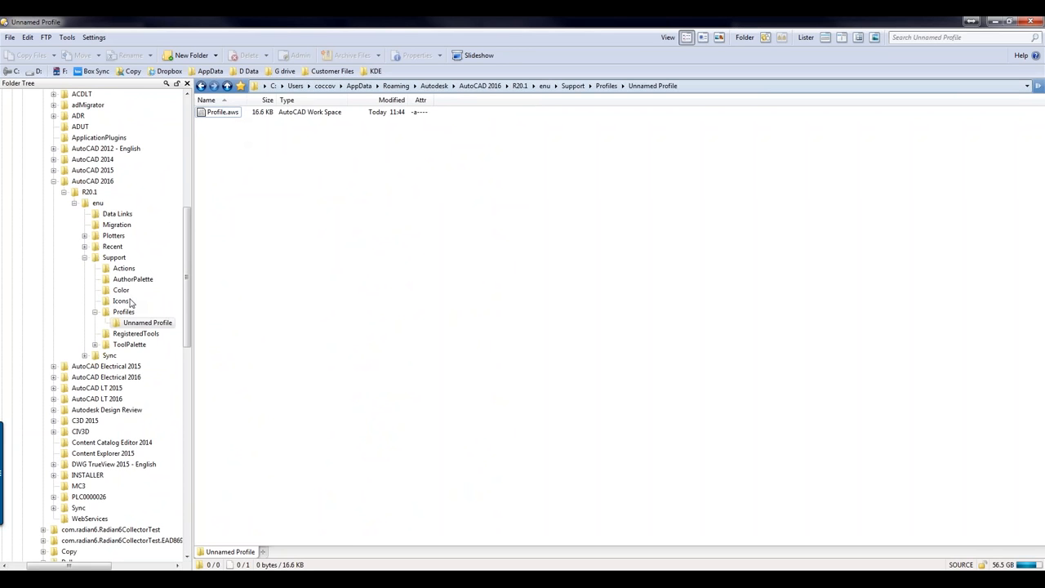
Step: Expand the ToolPalette folder in the tree and review the contents of its Images and Palettes folders
{"action": "left_click", "coordinate": [95, 345]}
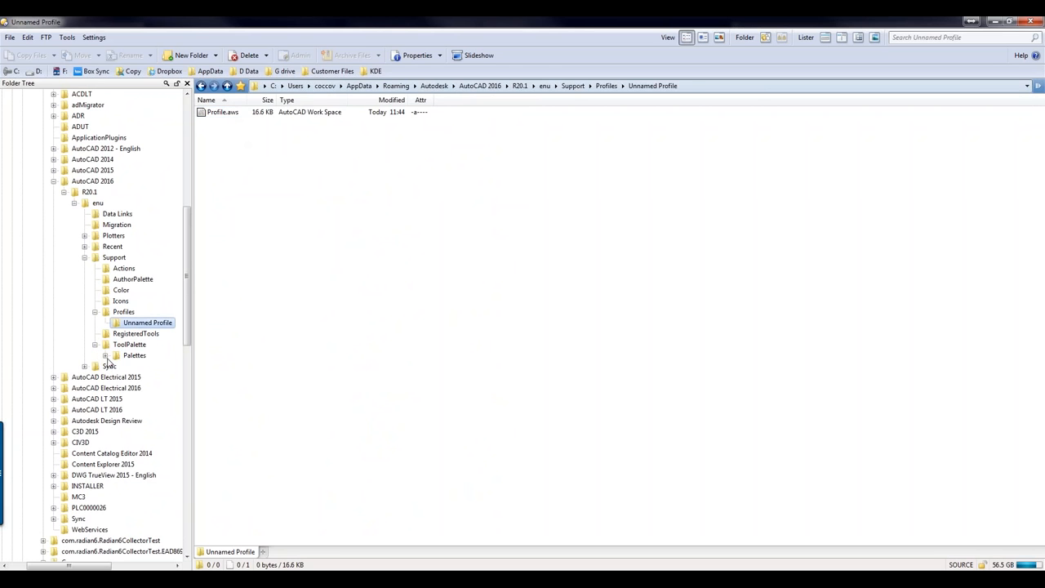
{"action": "left_click", "coordinate": [104, 355]}
{"action": "left_click", "coordinate": [146, 367]}
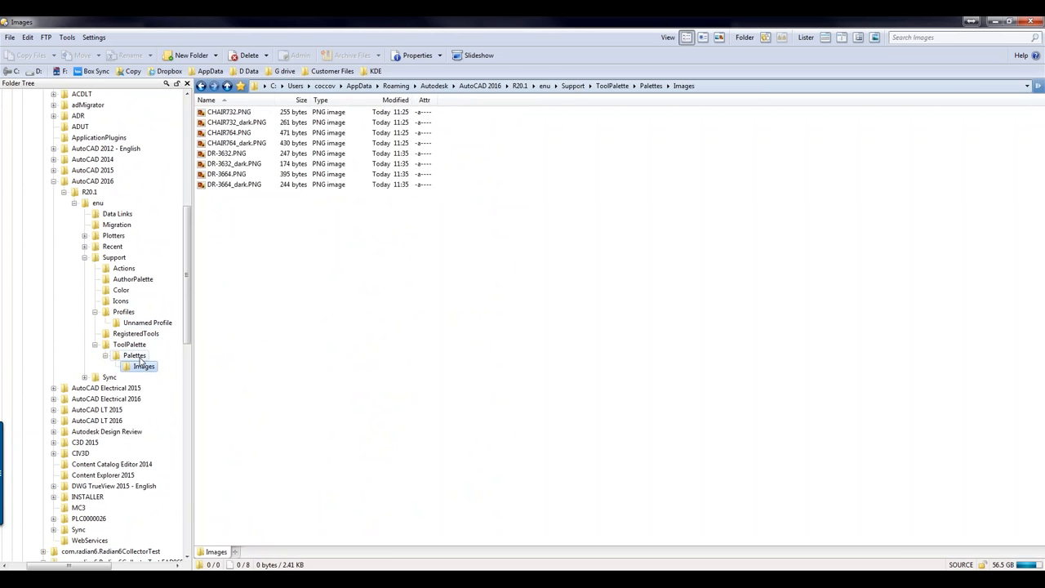
{"action": "left_click", "coordinate": [137, 357]}
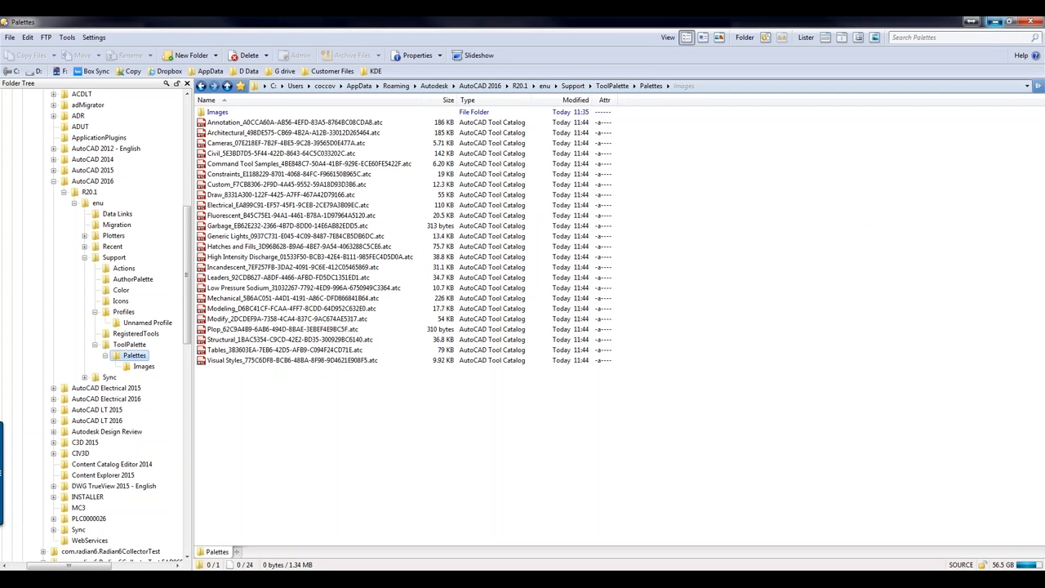
Step: Minimize the file manager to return to AutoCAD and display the Modeling tool palette
{"action": "left_click", "coordinate": [970, 21]}
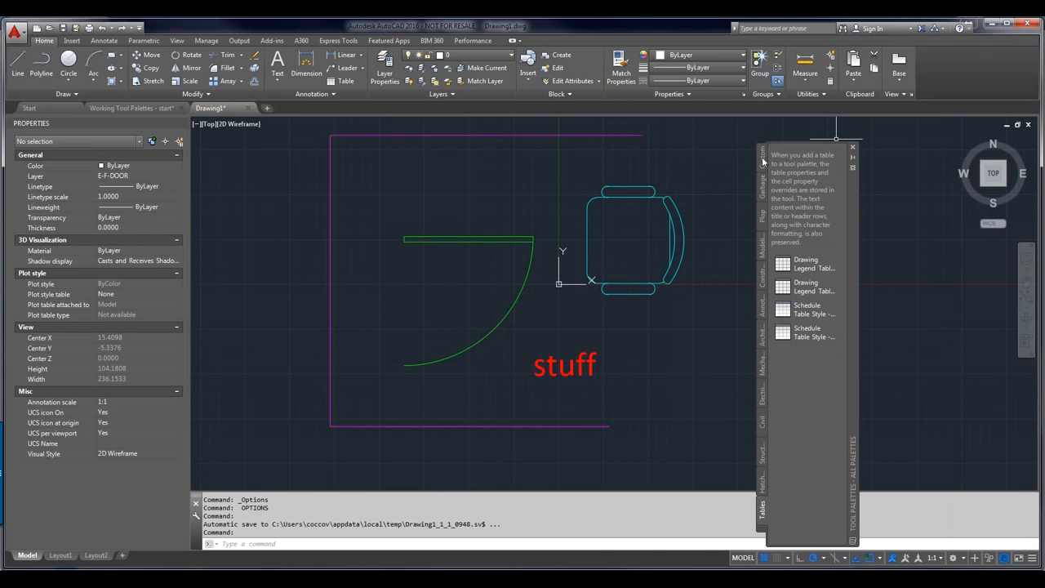
{"action": "left_click", "coordinate": [763, 254]}
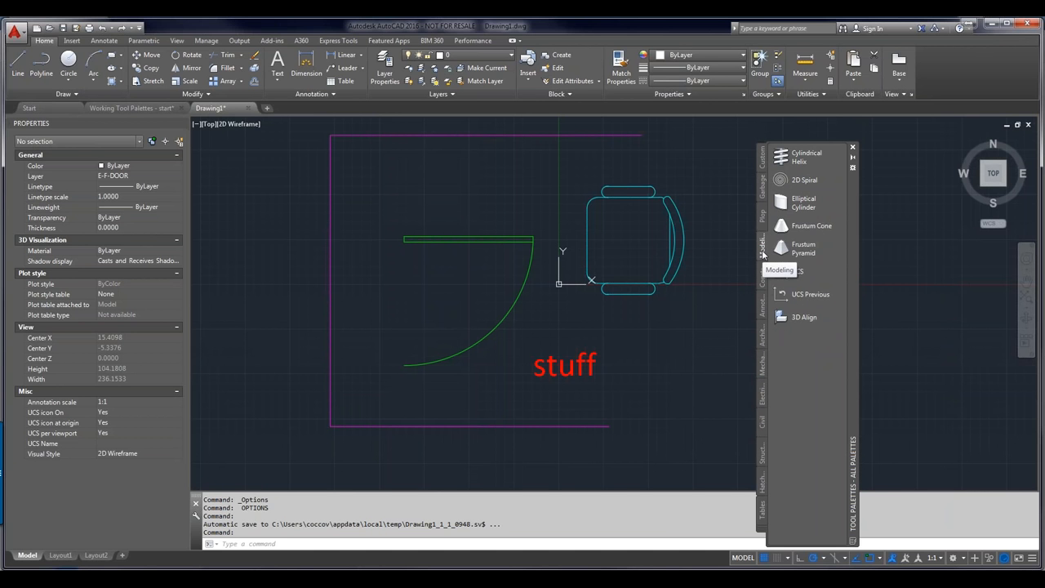